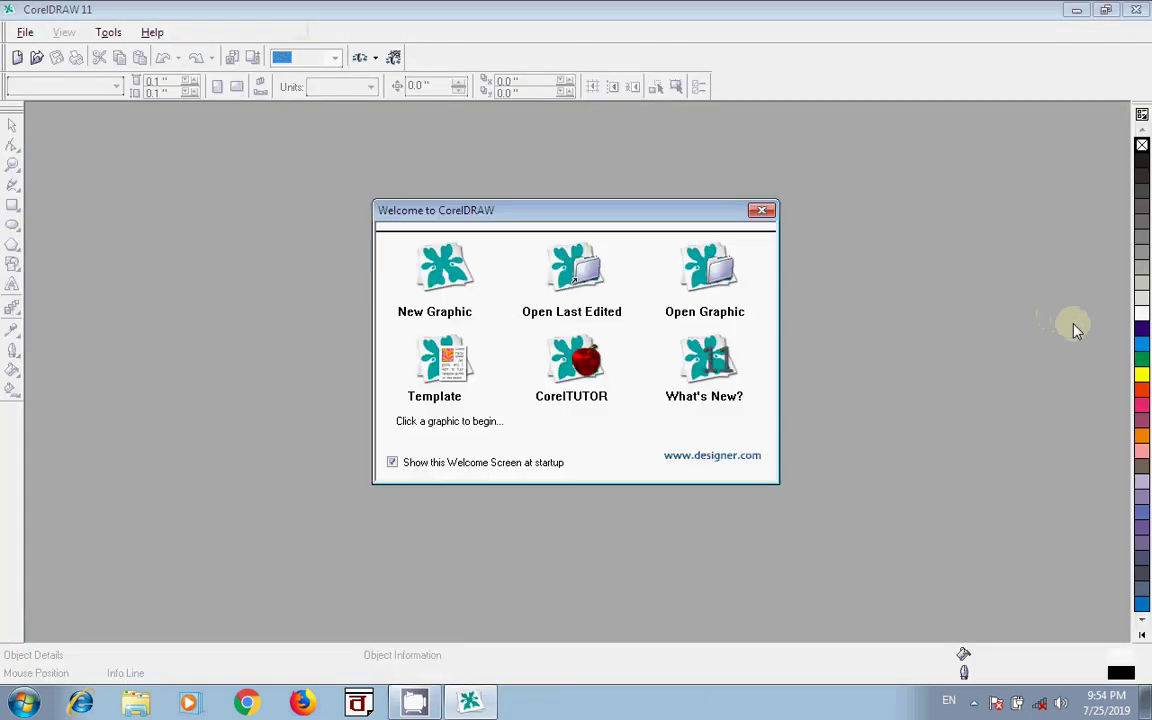
- Create a new blank graphic and set its Letter page to landscape orientation
click(450, 267)
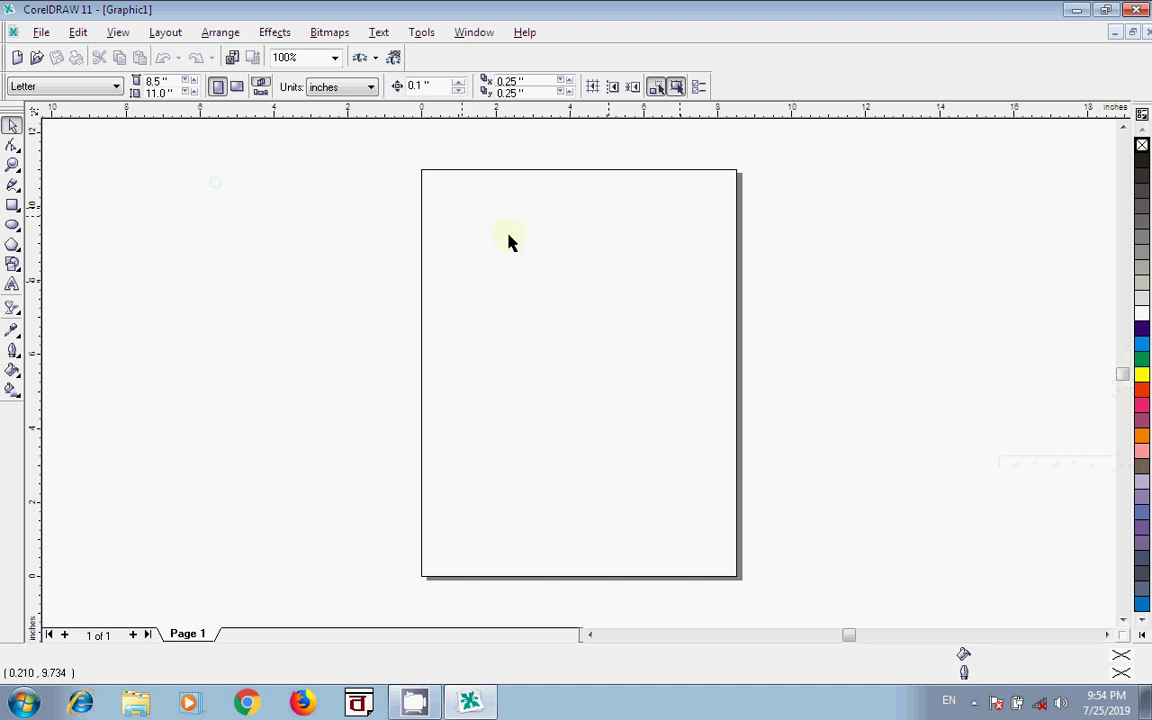
click(237, 88)
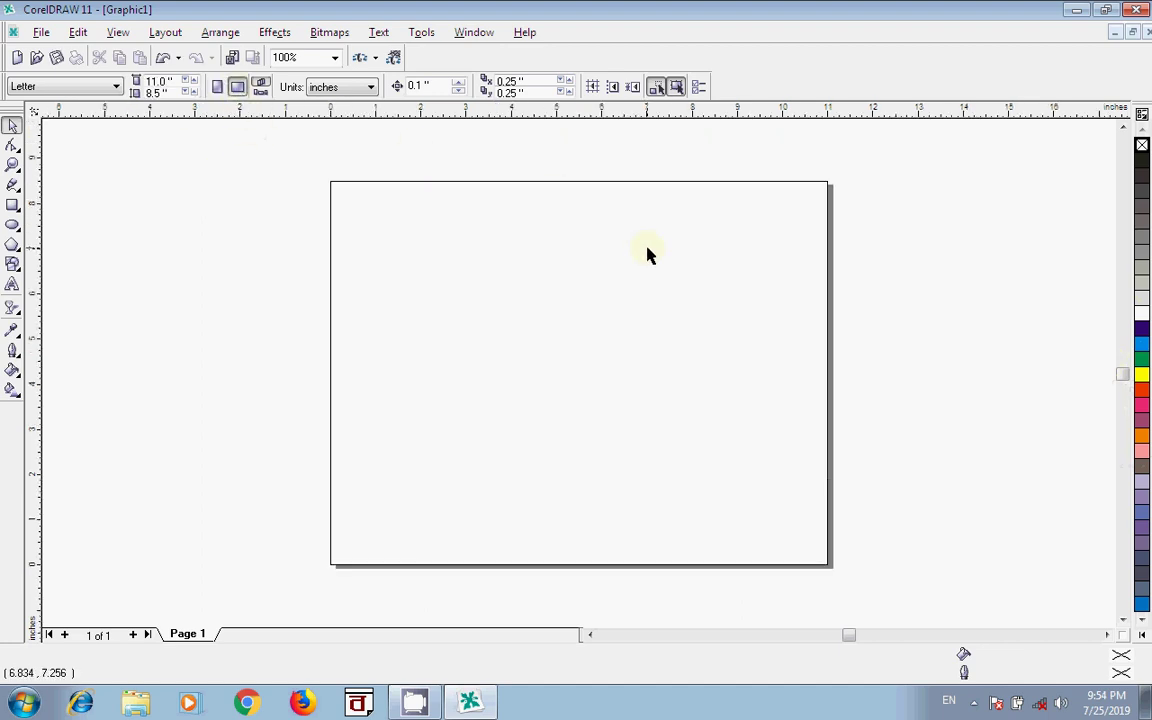
scroll(645, 254, up, 1)
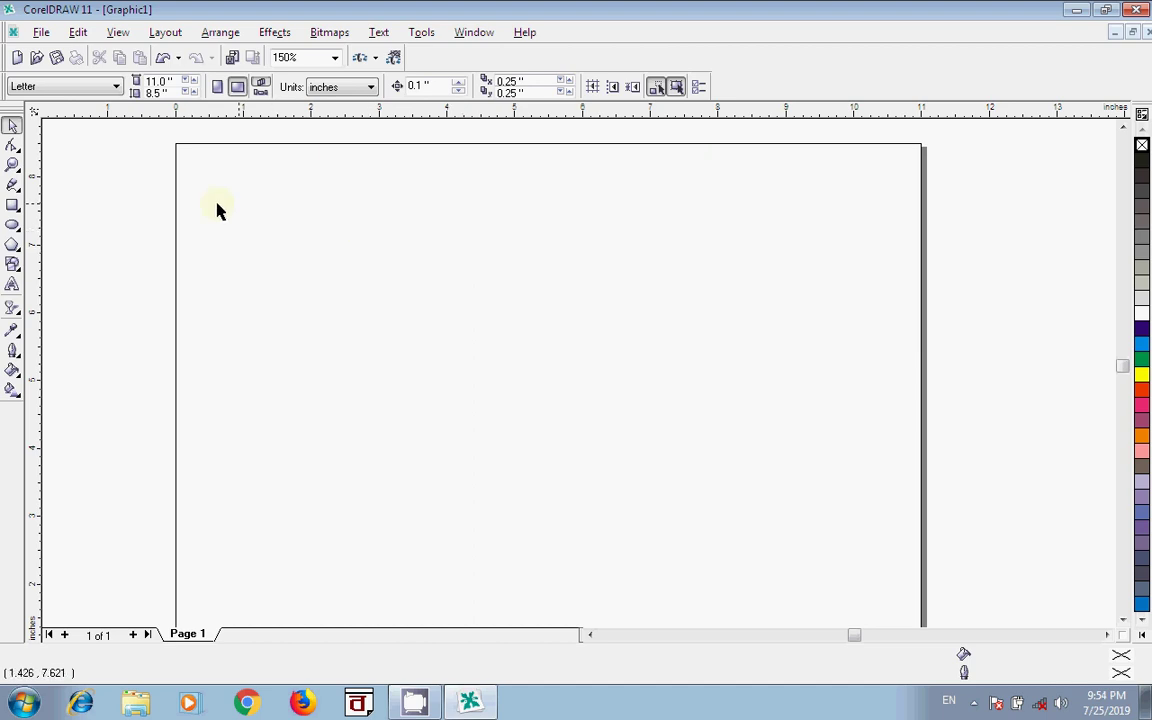
- Draw a rectangle about 2.7 by 1.05 inches in the page's upper-left area and place two copies beside it in a row
click(13, 205)
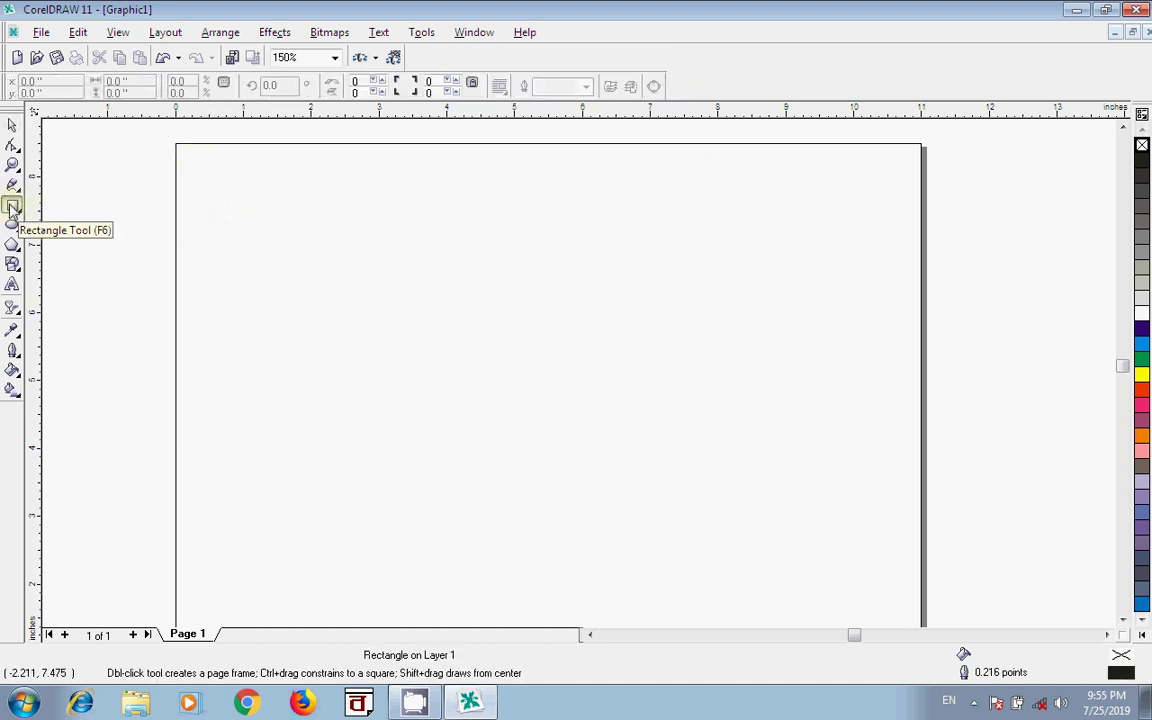
drag(197, 166, 379, 237)
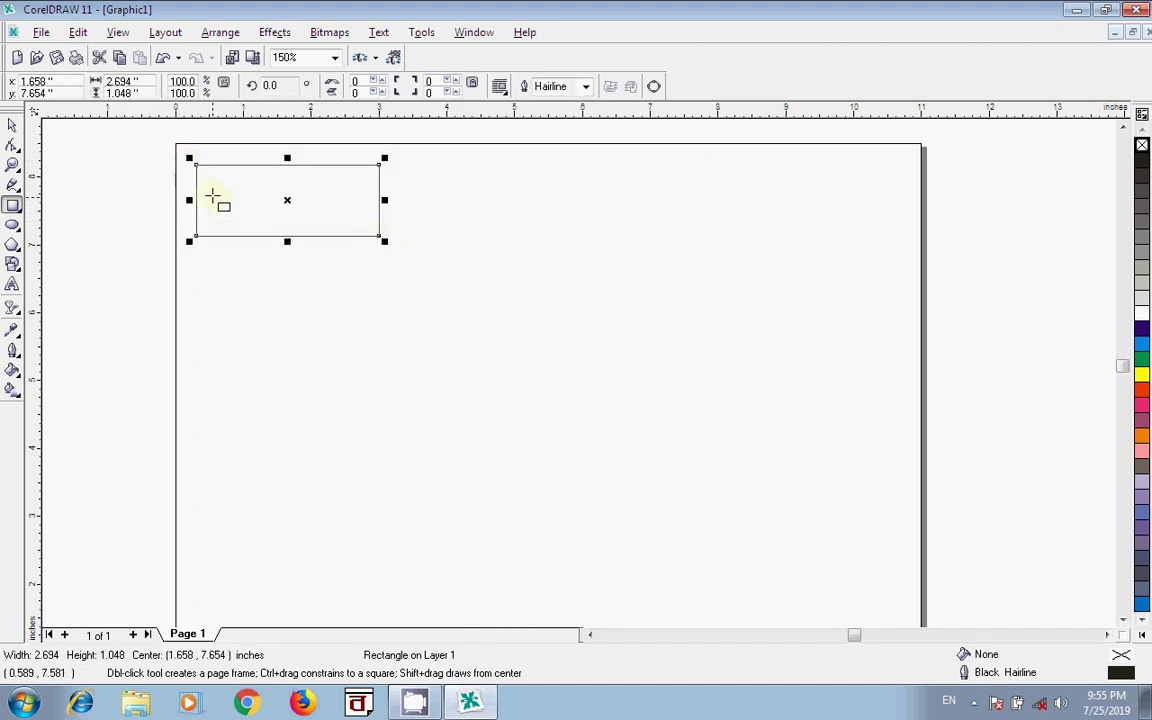
click(120, 58)
click(139, 58)
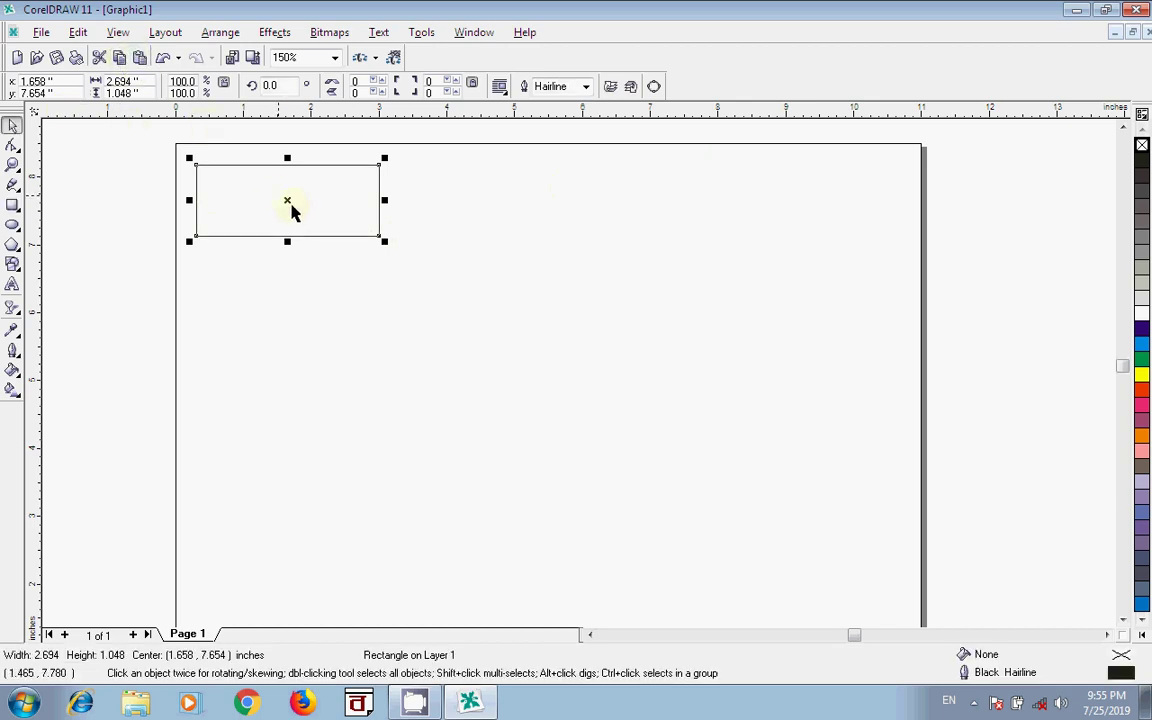
drag(286, 202, 483, 202)
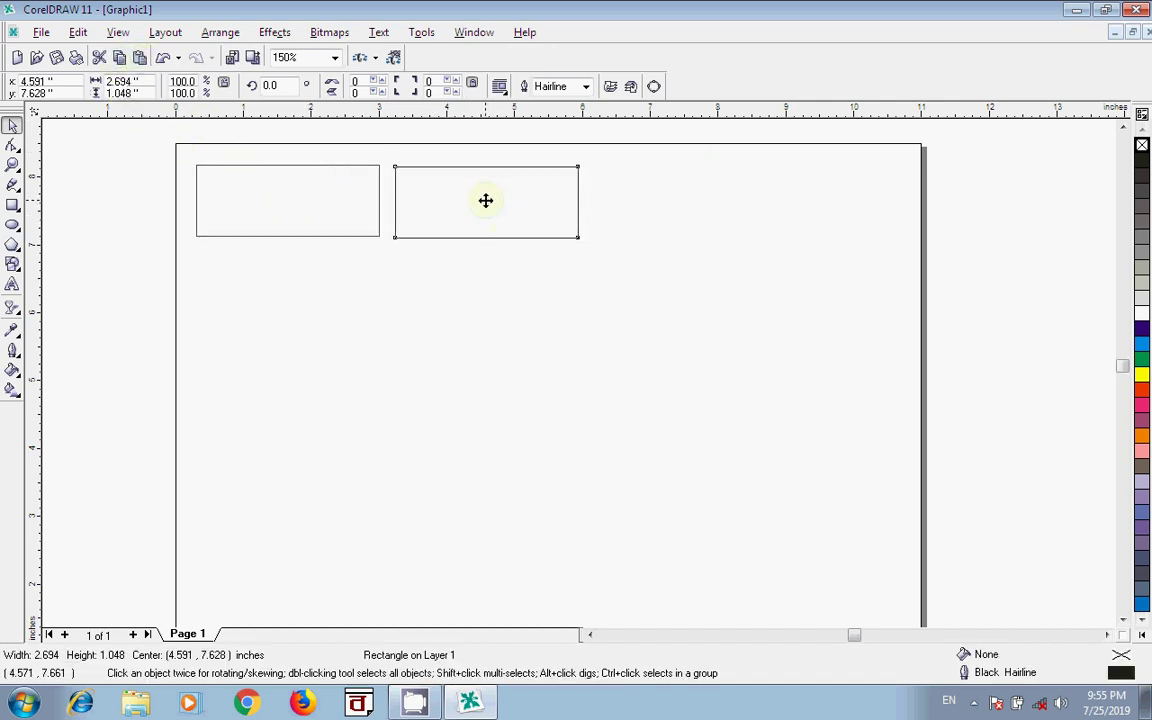
drag(484, 200, 680, 201)
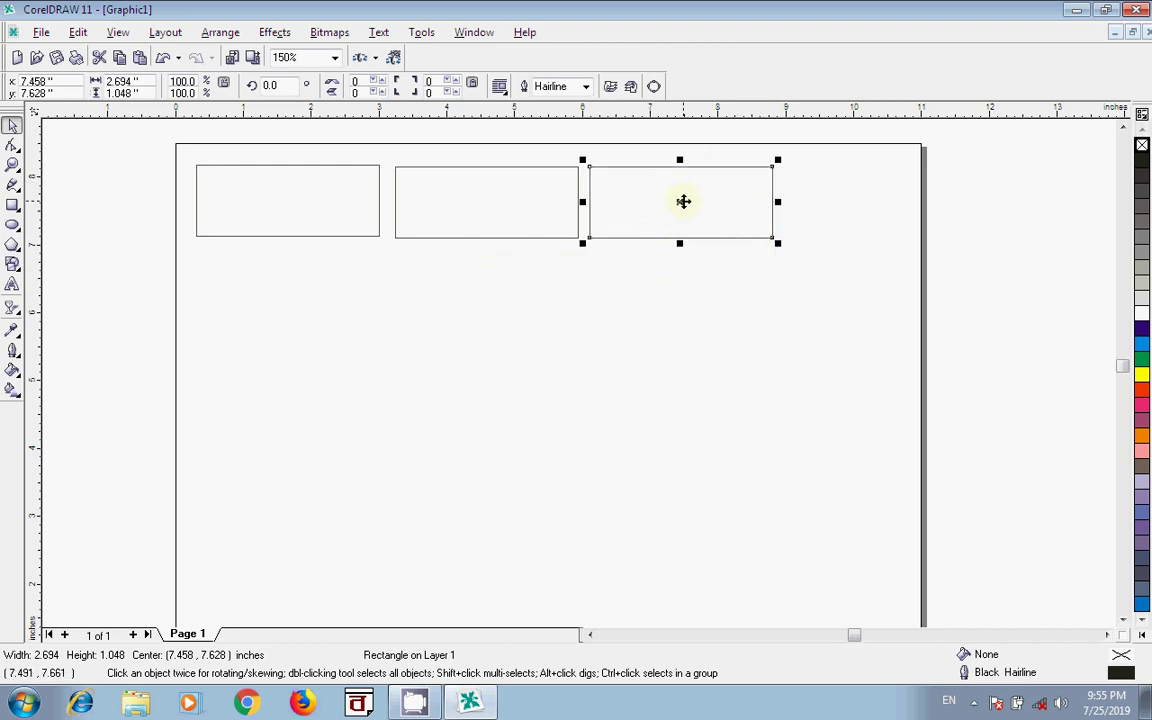
- Give the rightmost rectangle a 24-point outline and space the middle and right rectangles farther apart
click(16, 358)
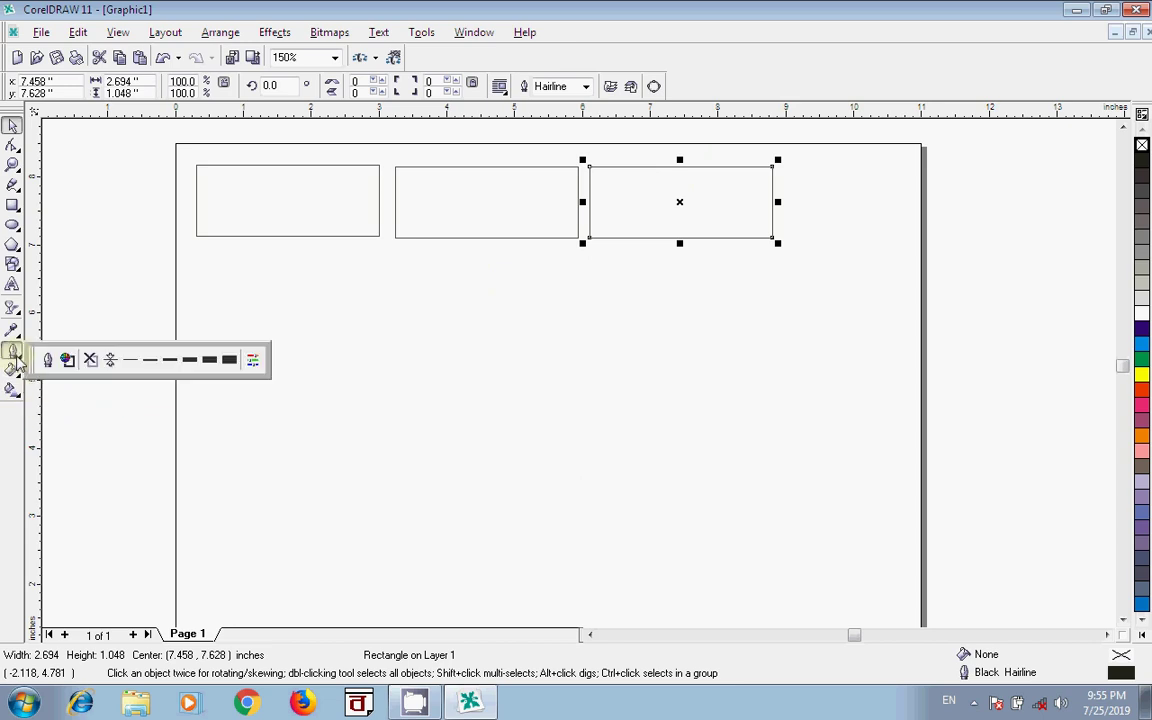
click(228, 360)
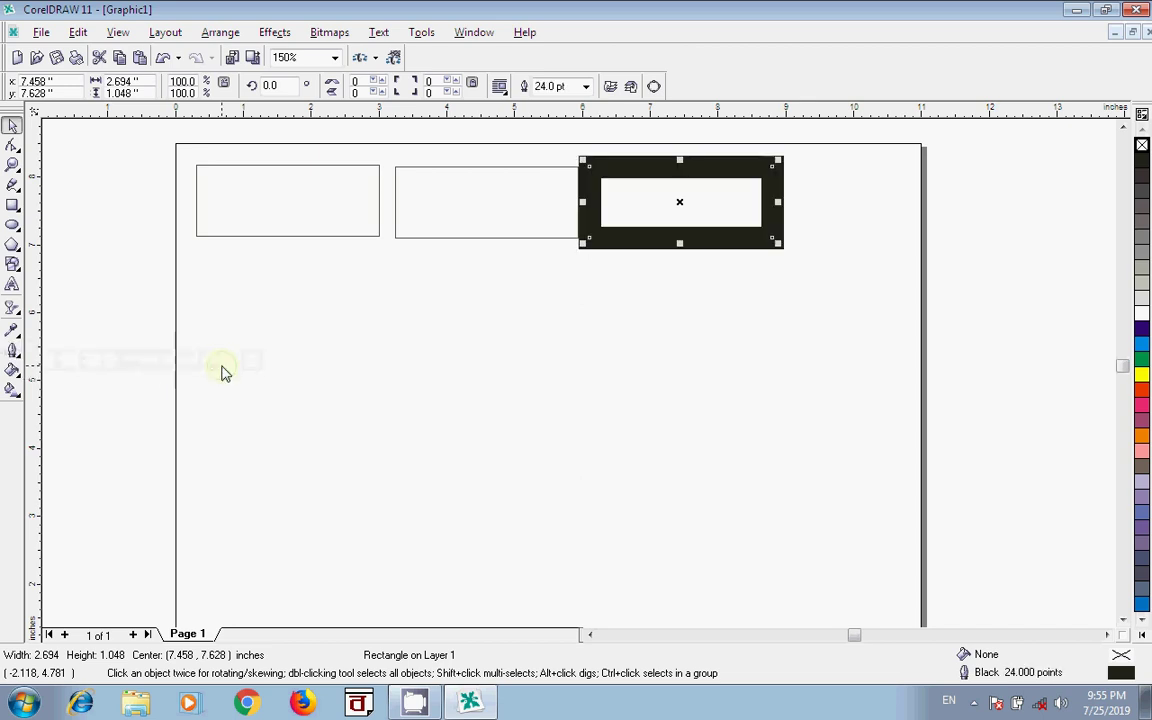
drag(740, 238, 783, 237)
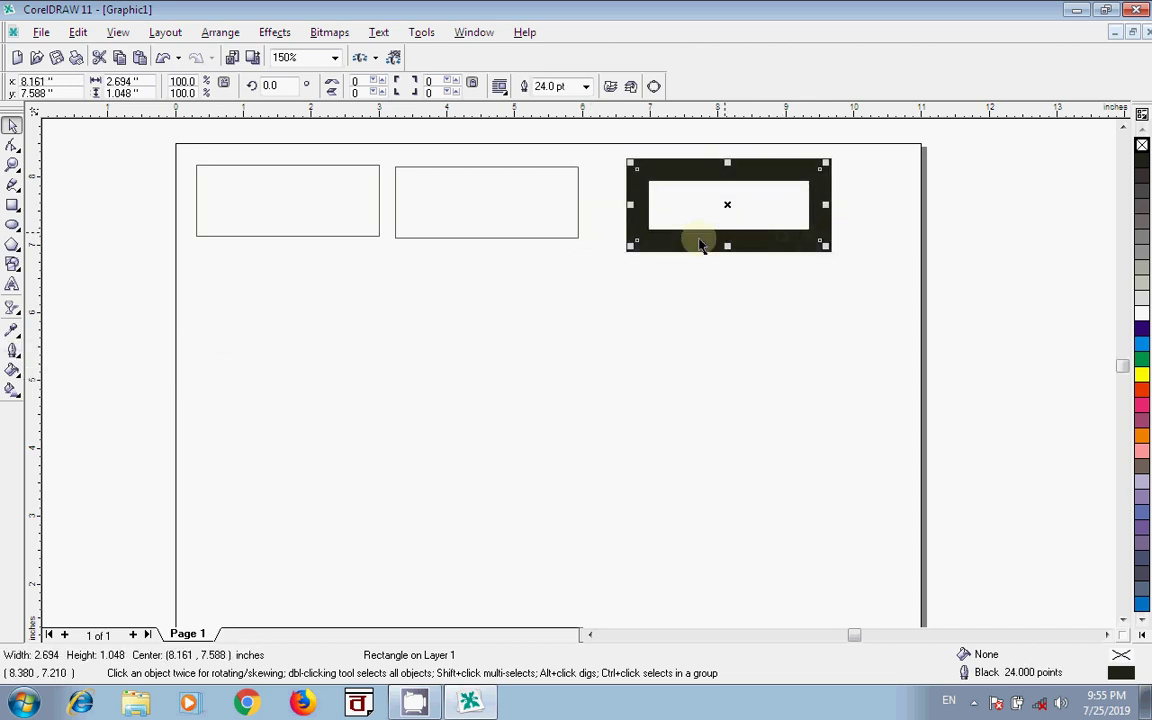
drag(576, 231, 586, 229)
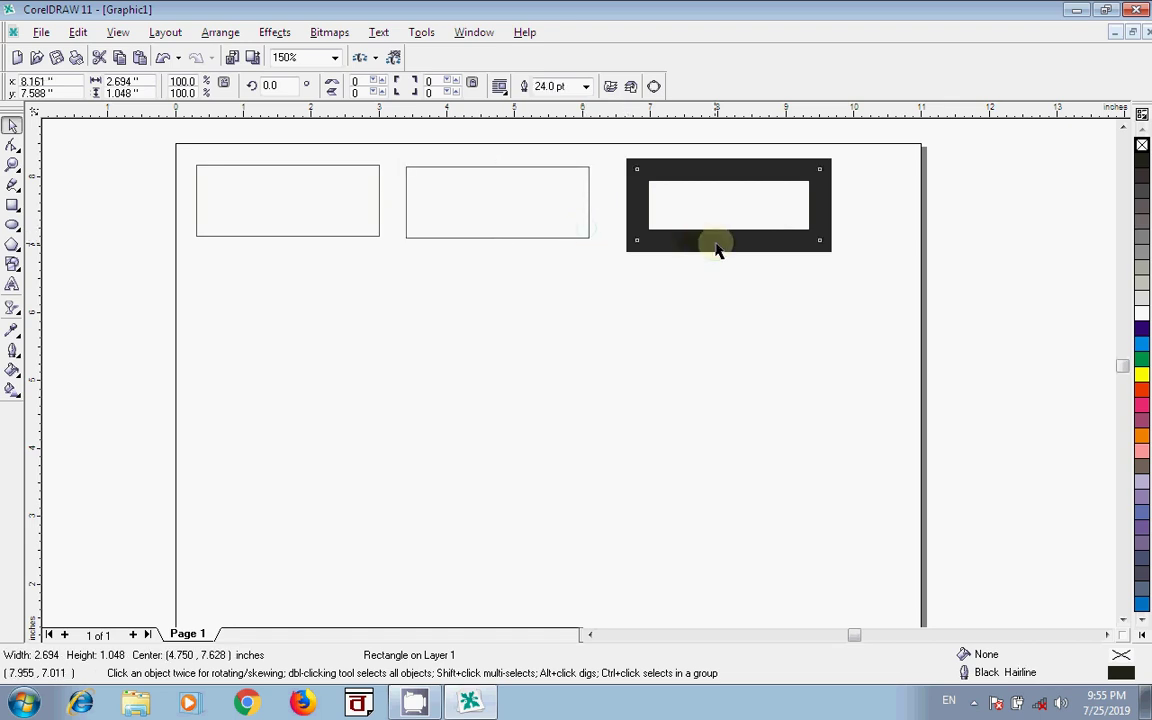
drag(656, 234, 663, 231)
- Apply a 16-point outline to the middle rectangle and an 8-point outline to the left rectangle
click(570, 218)
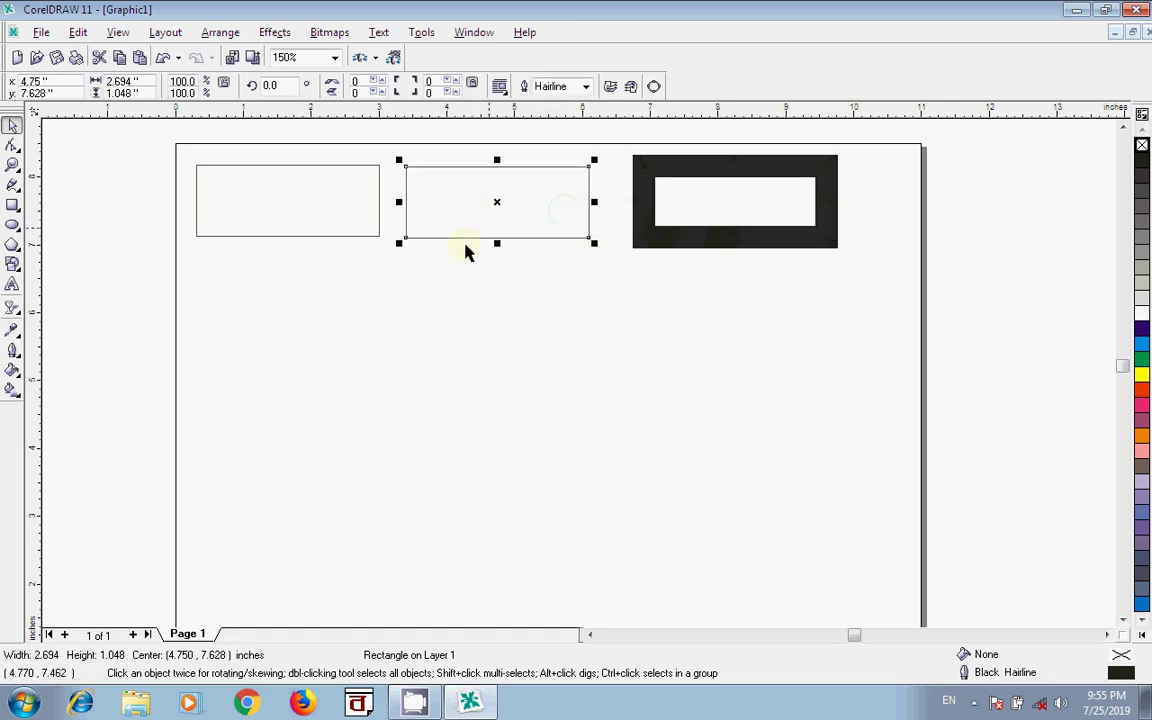
click(12, 350)
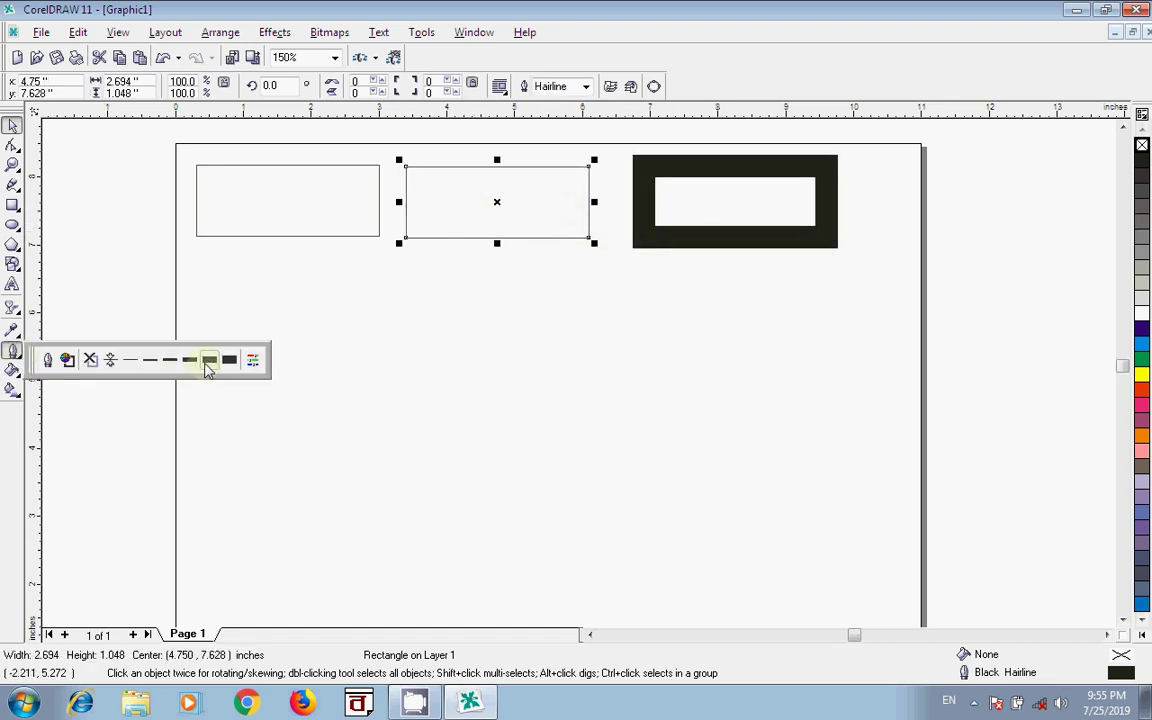
click(210, 362)
click(283, 226)
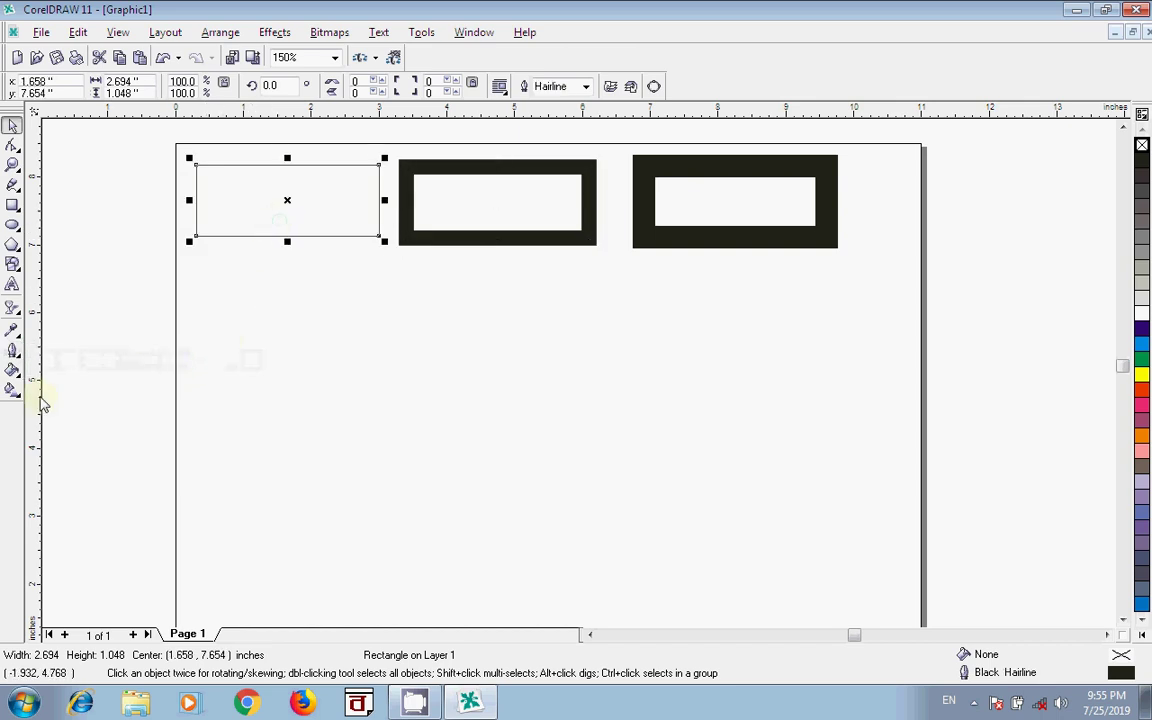
click(13, 358)
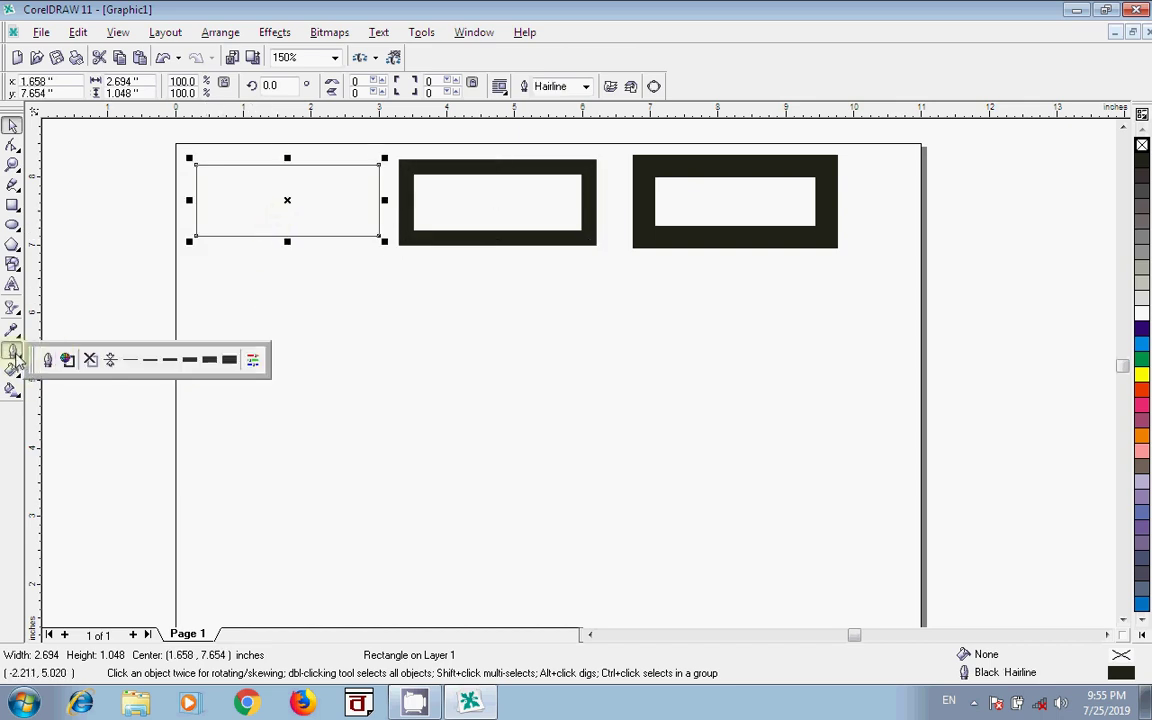
click(190, 362)
click(461, 257)
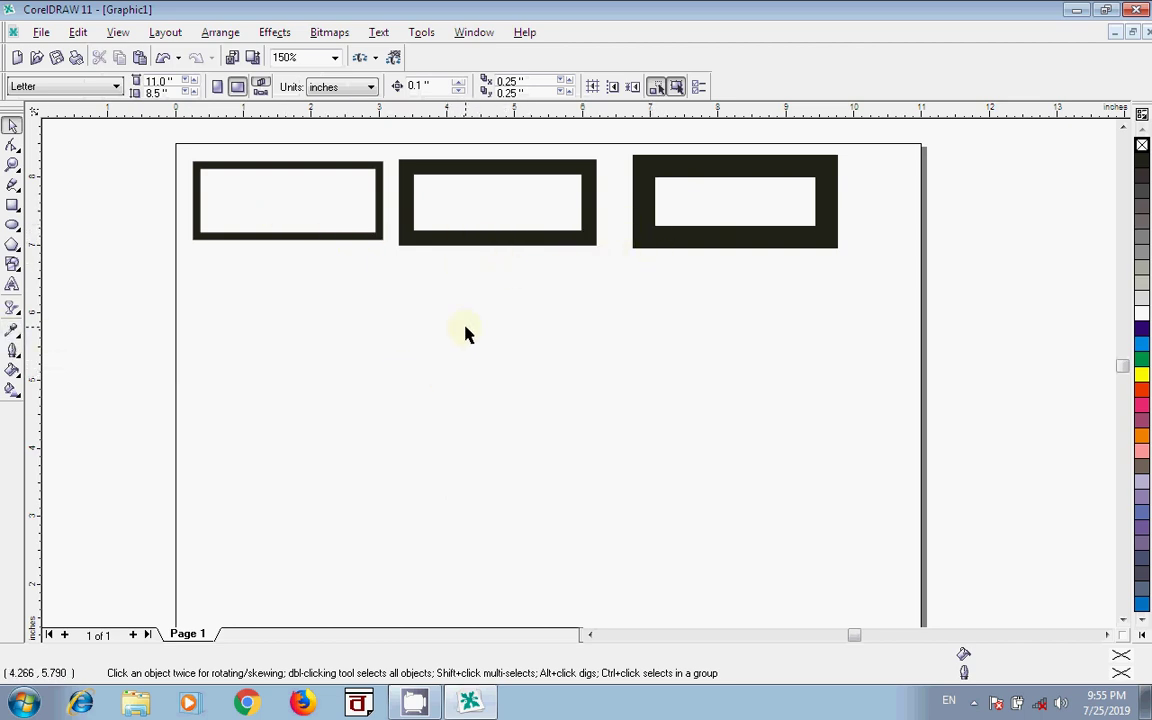
- Fill the middle rectangle with yellow, the right one with red and the left one with magenta
click(470, 209)
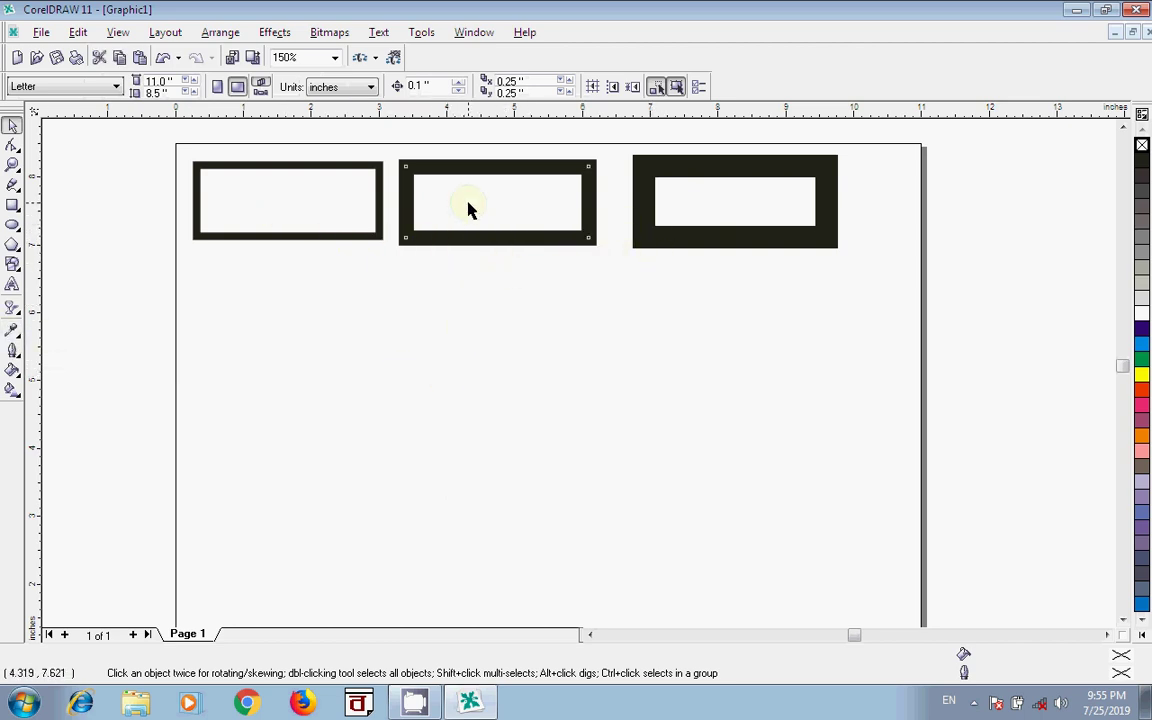
click(1141, 373)
click(790, 213)
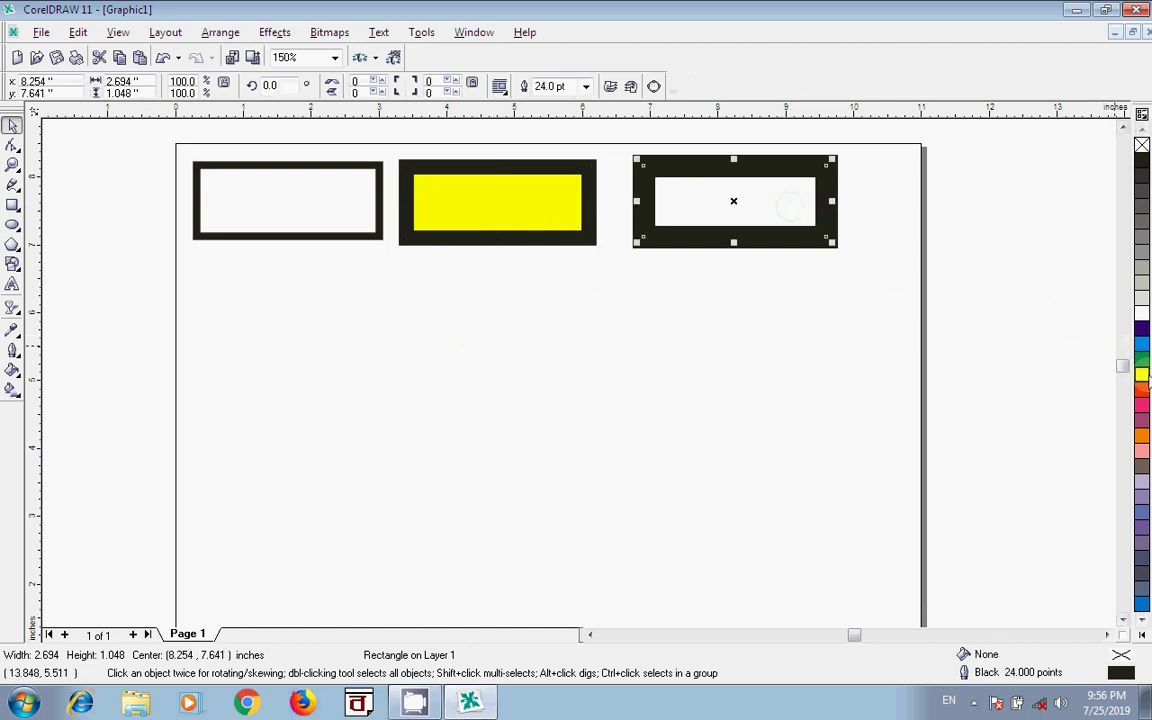
click(1141, 390)
click(378, 210)
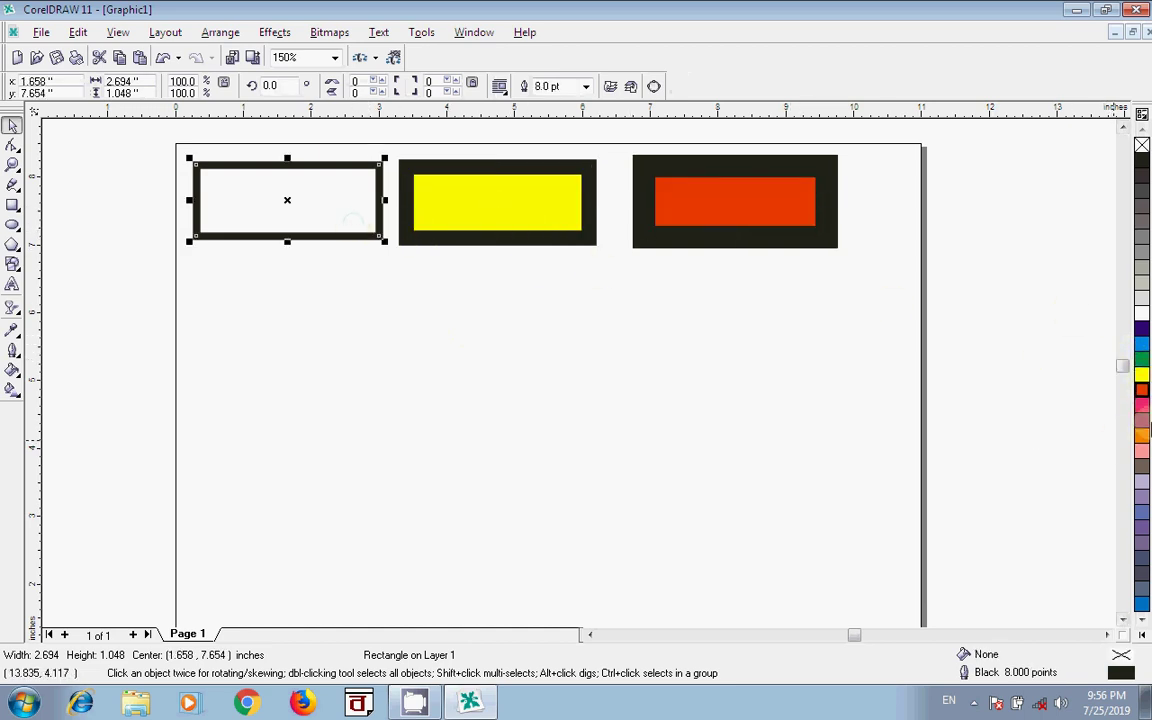
click(1141, 406)
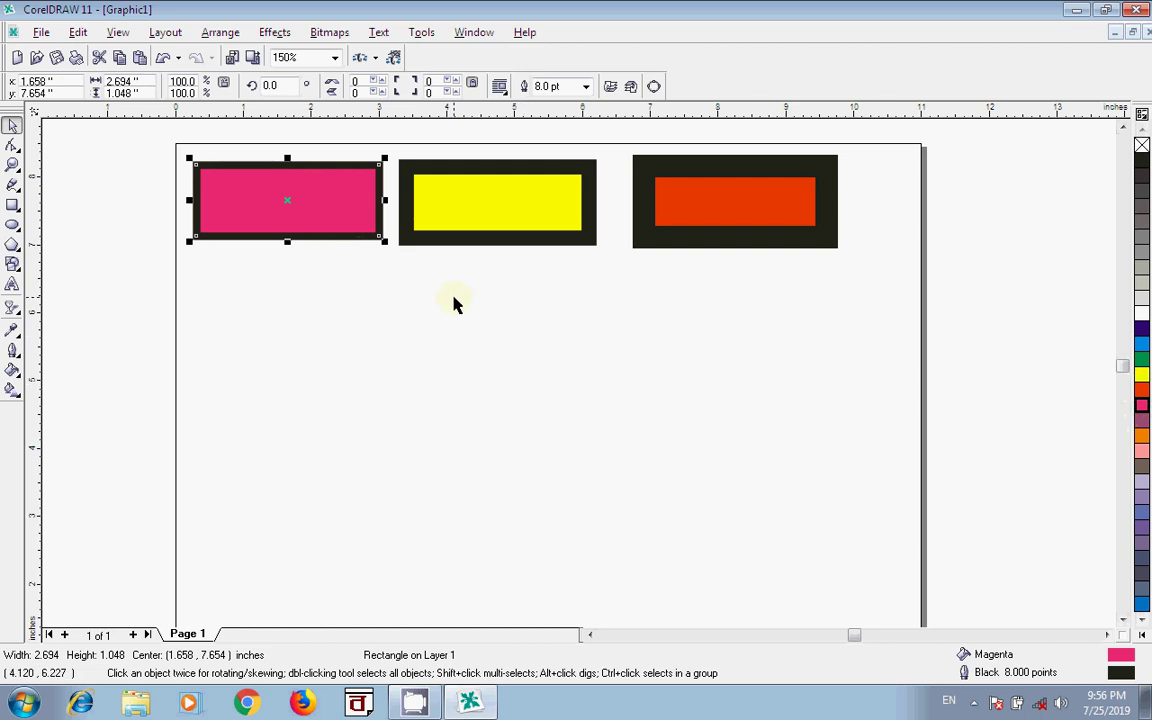
- Color the outlines of the right and left rectangles cyan and the middle rectangle's outline orange
click(662, 185)
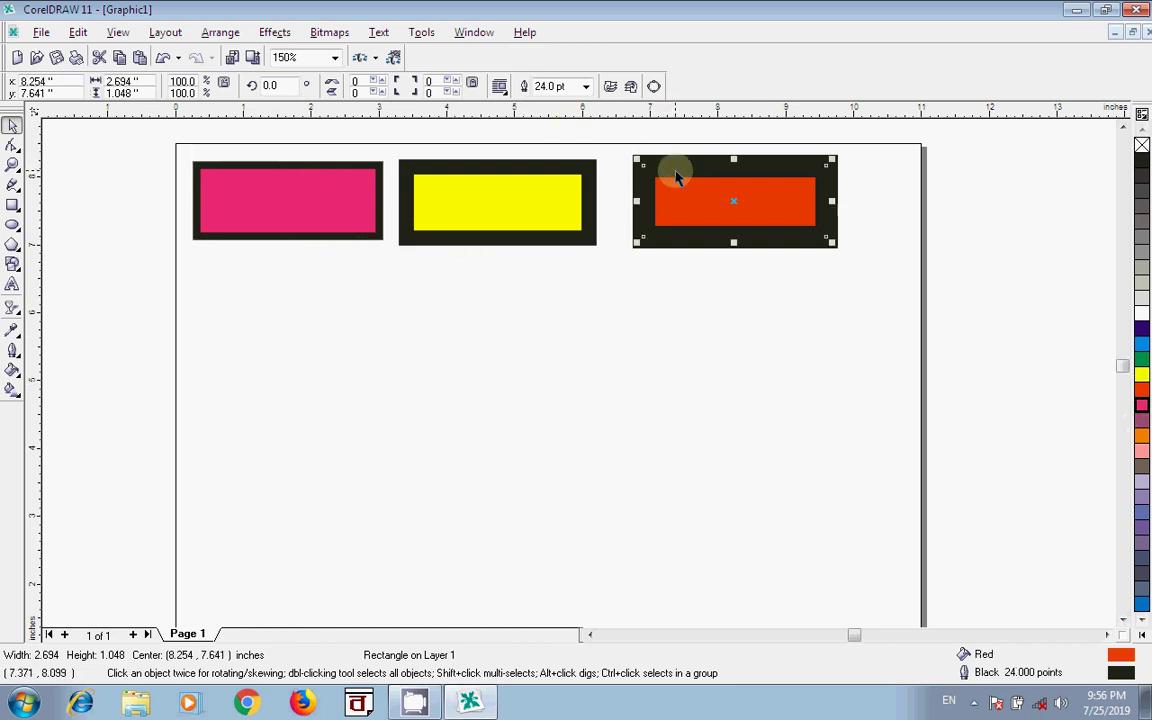
right_click(1141, 345)
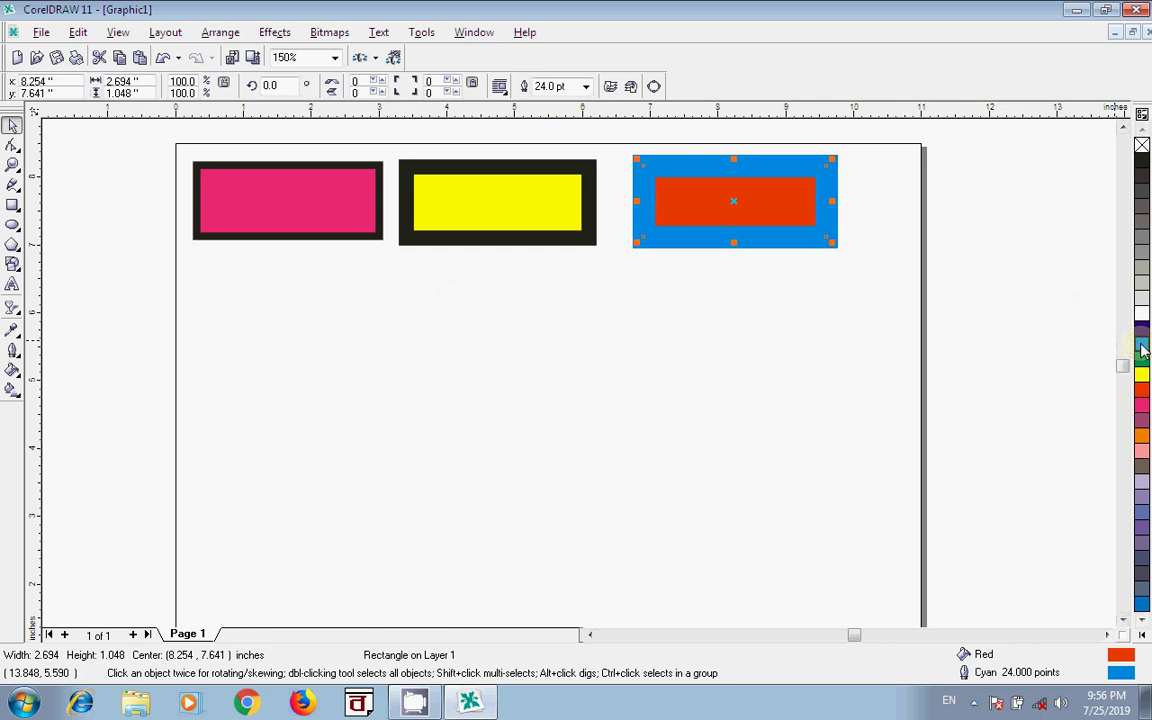
click(548, 200)
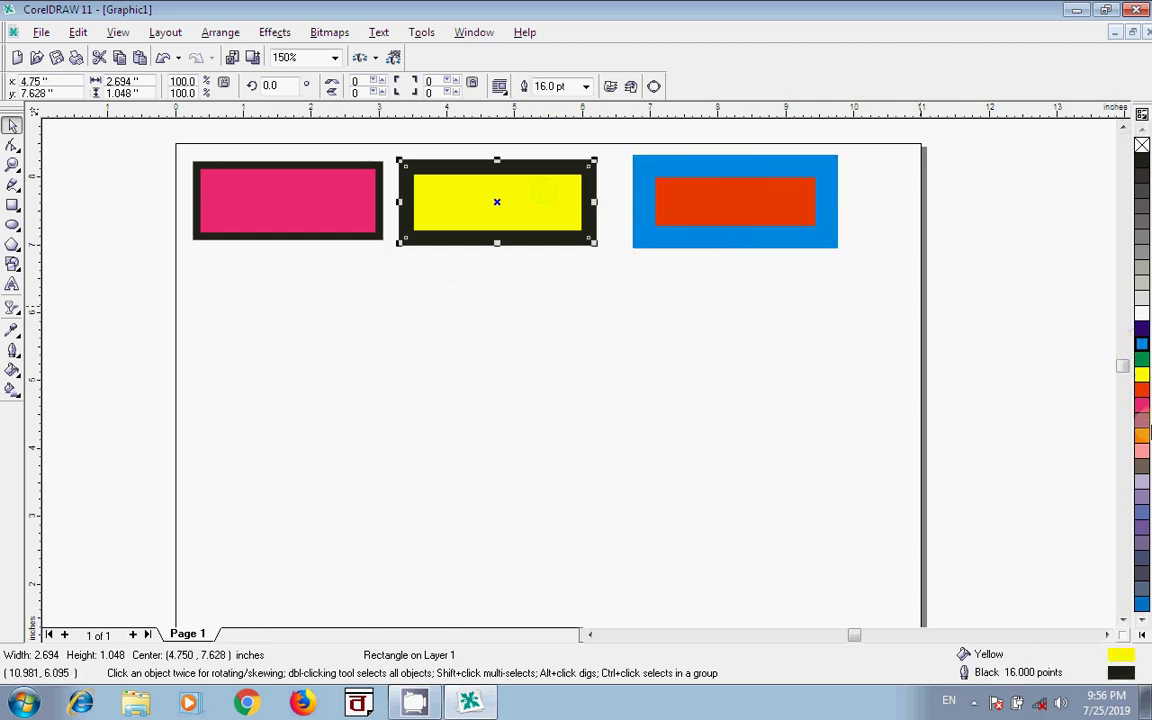
right_click(1141, 433)
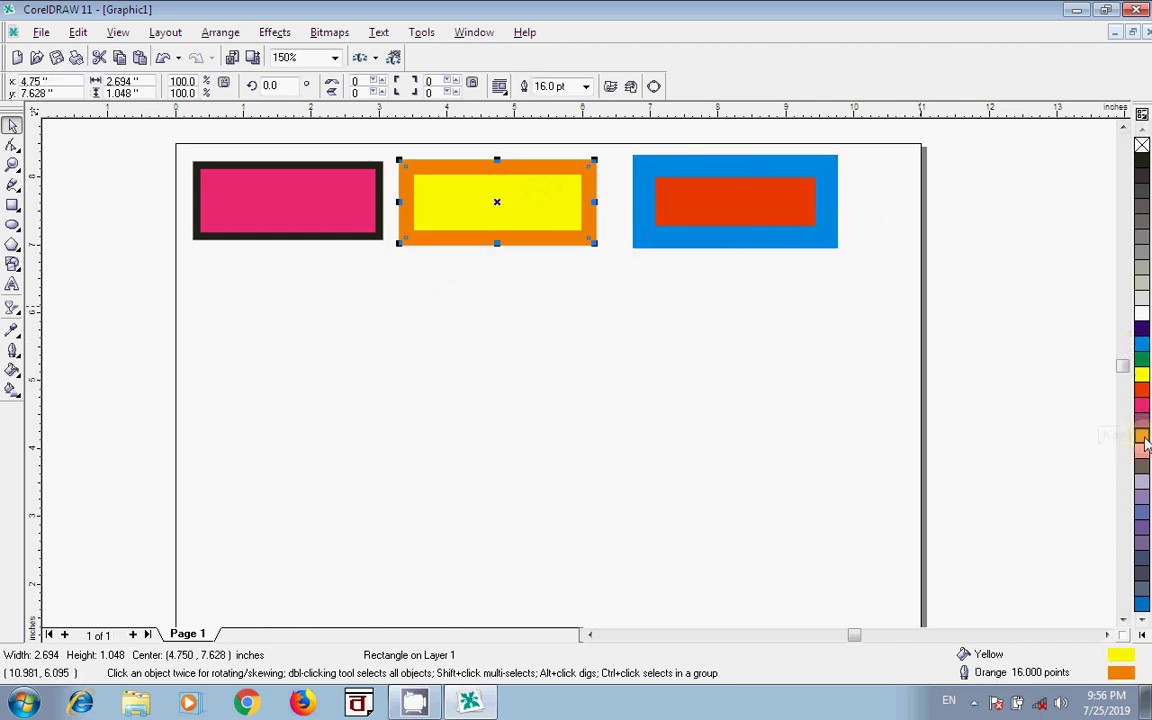
click(301, 197)
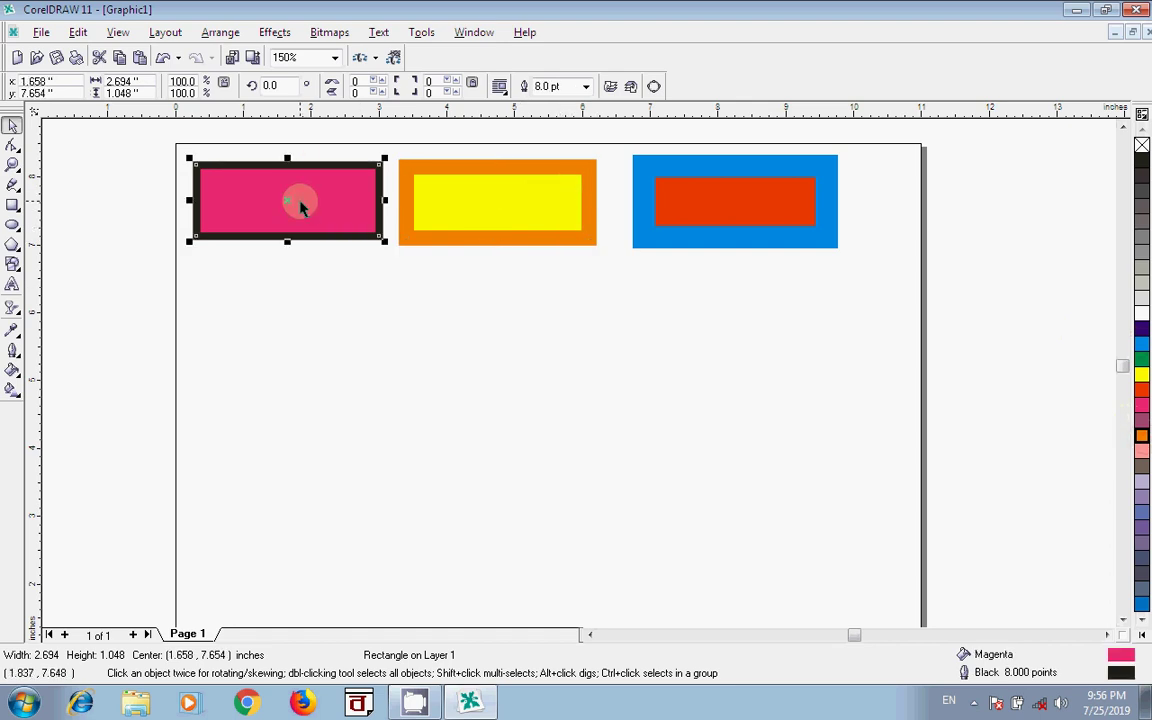
right_click(1141, 344)
click(448, 291)
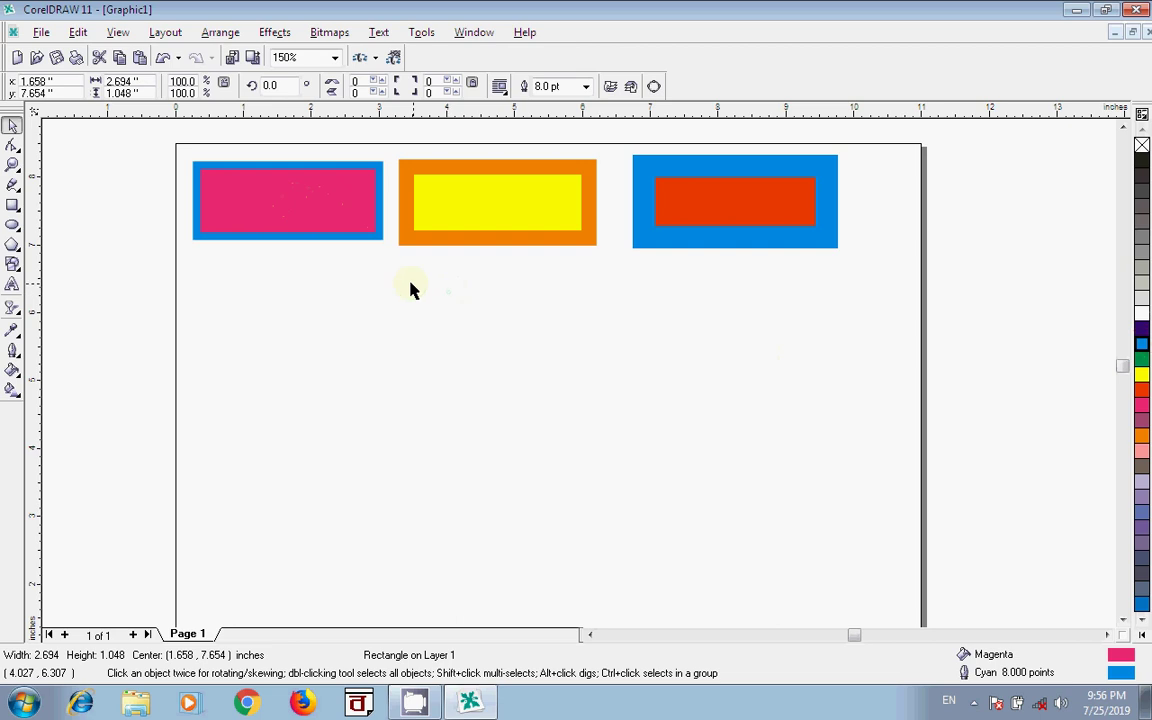
- Delete all three colored rectangles from the page
drag(122, 155, 905, 286)
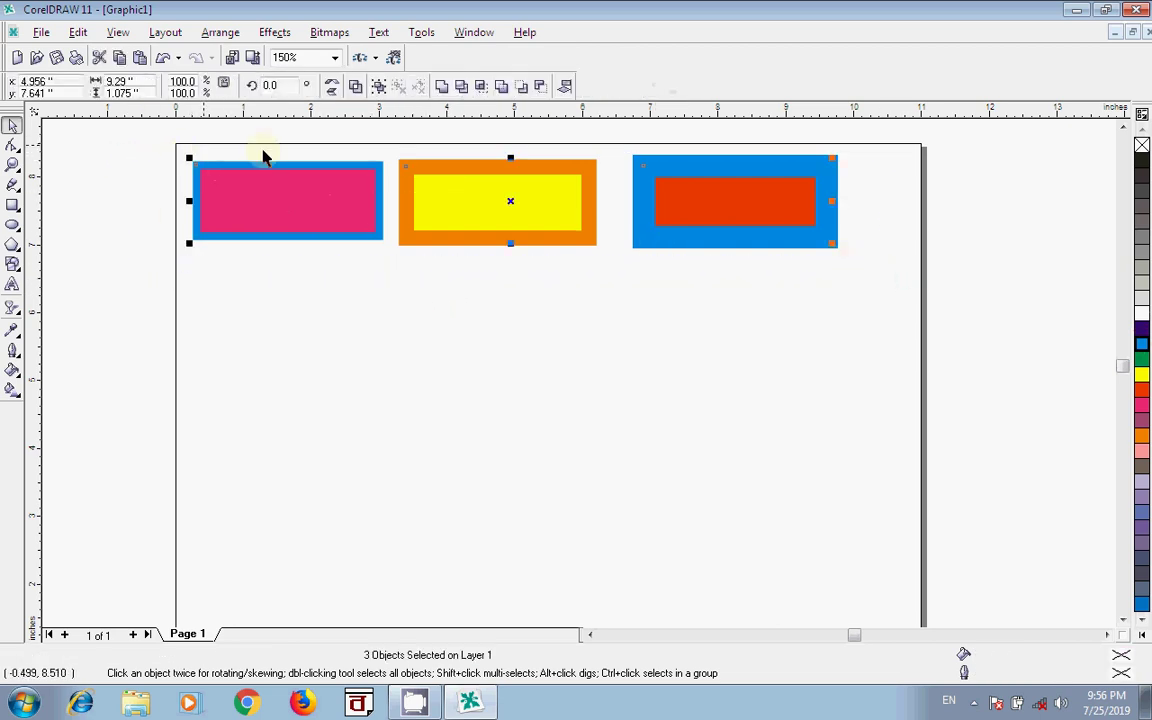
key(Delete)
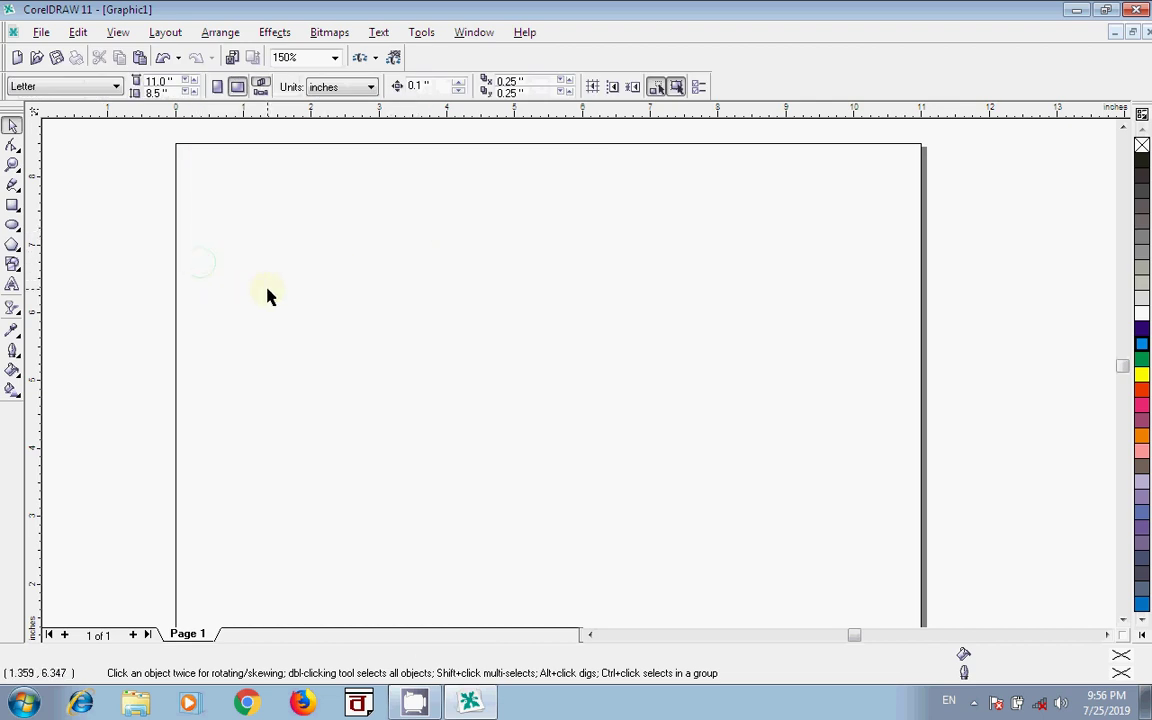
- Draw a rectangle in the page's upper-left area and enlarge it to about 3.5 by 1.7 inches
click(12, 205)
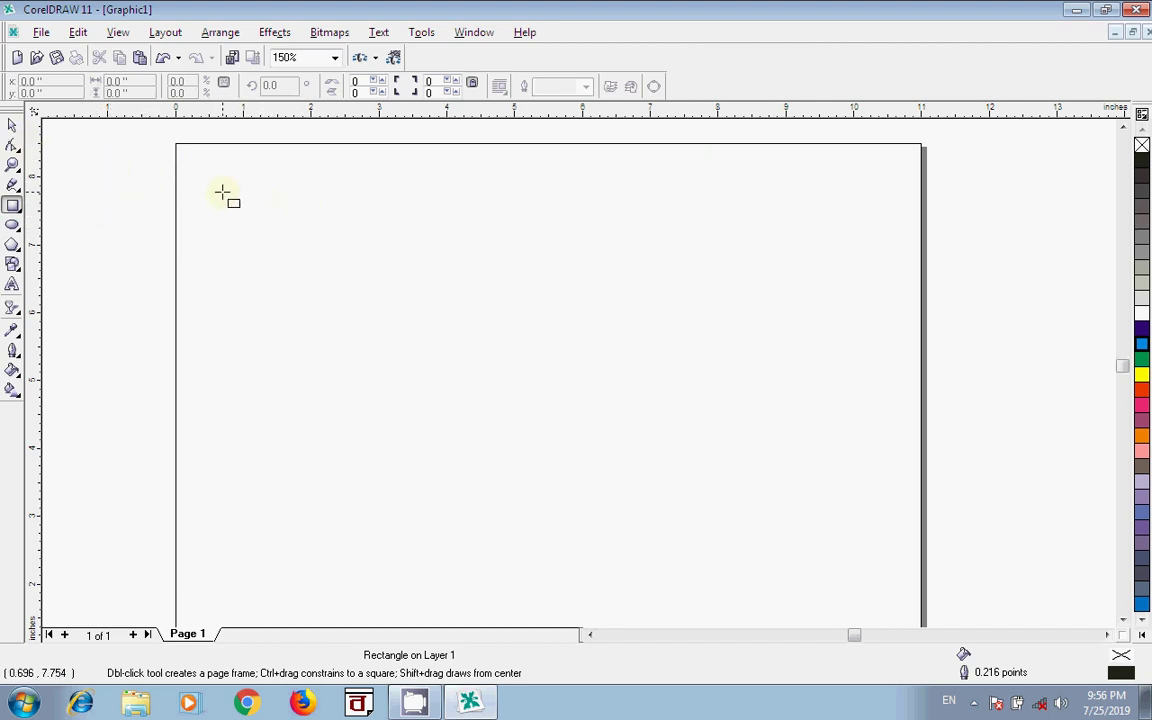
drag(222, 192, 455, 299)
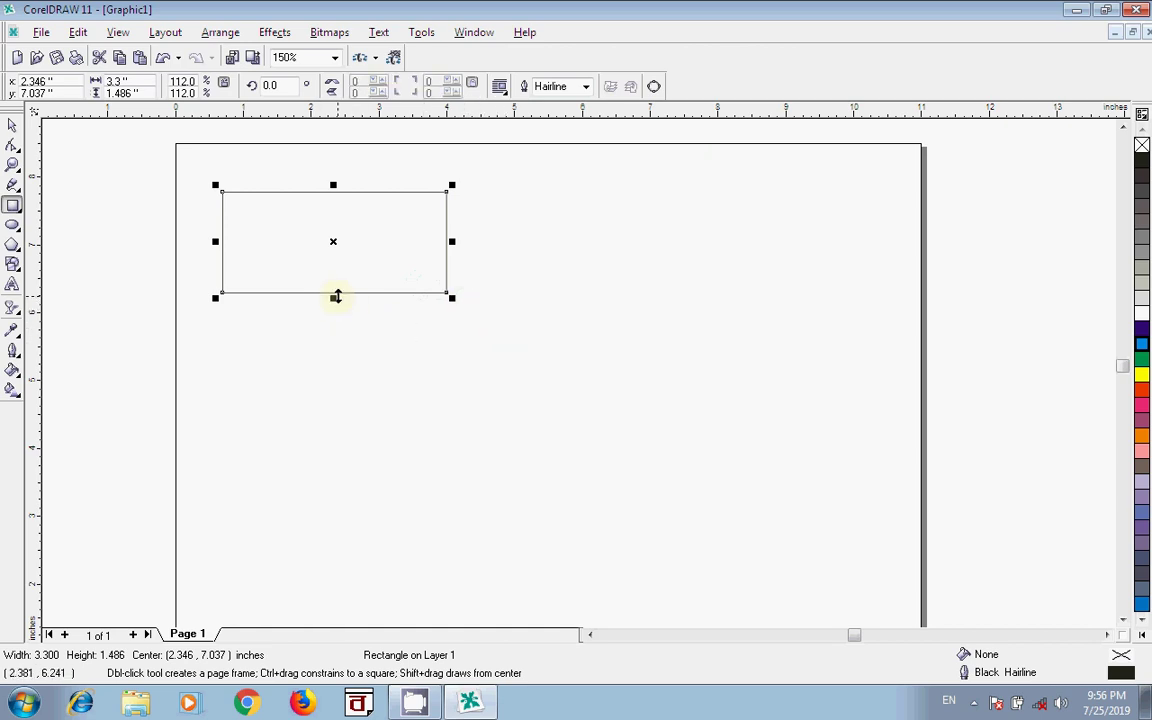
drag(336, 297, 338, 302)
drag(451, 301, 465, 312)
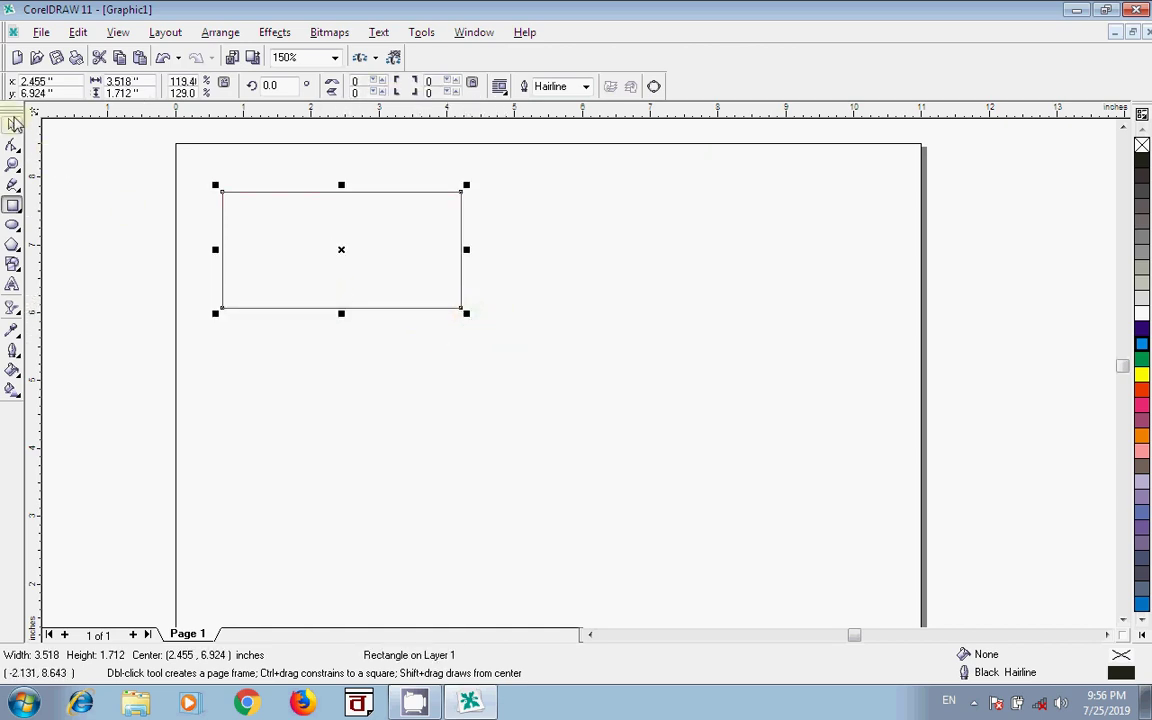
- Move the rectangle toward the page's upper middle, centering it at about 4.11, 6.77 inches
click(13, 123)
drag(342, 265, 398, 268)
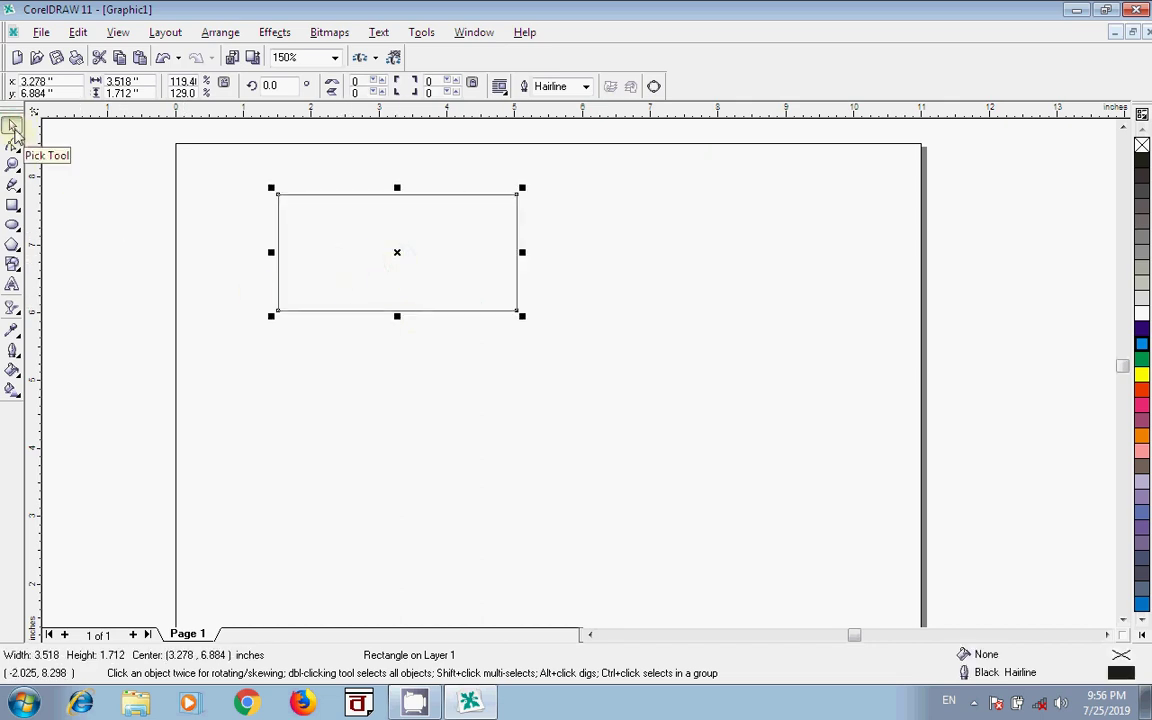
drag(368, 298, 422, 305)
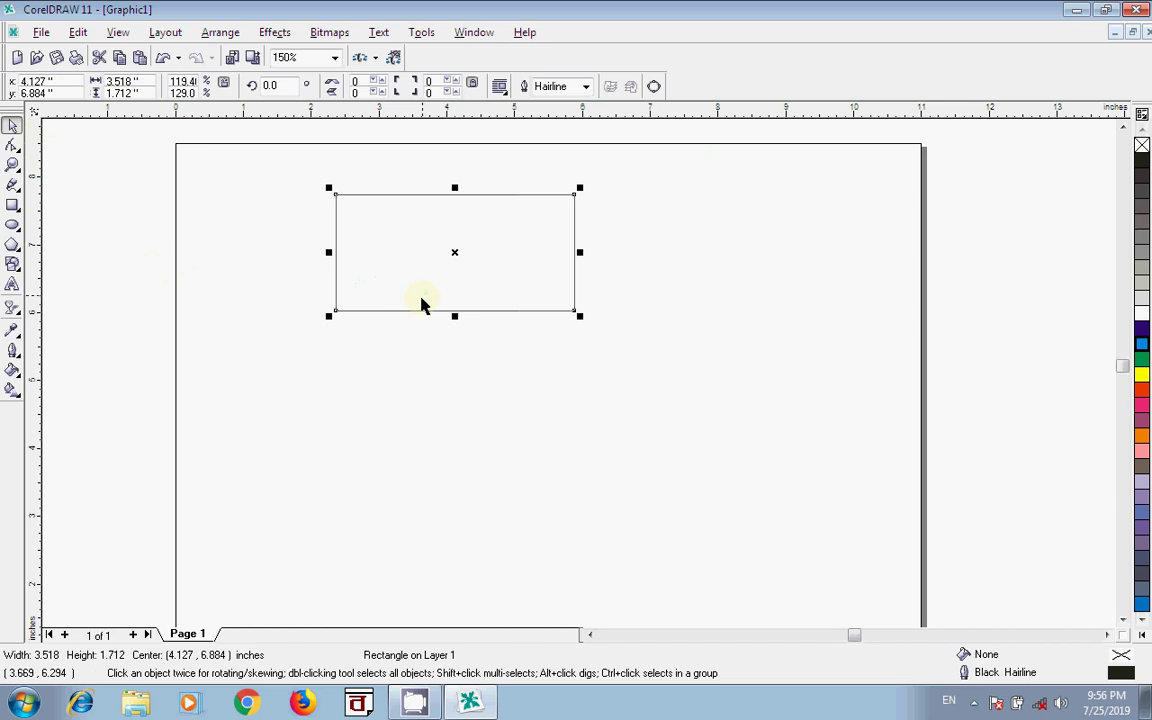
drag(451, 265, 450, 273)
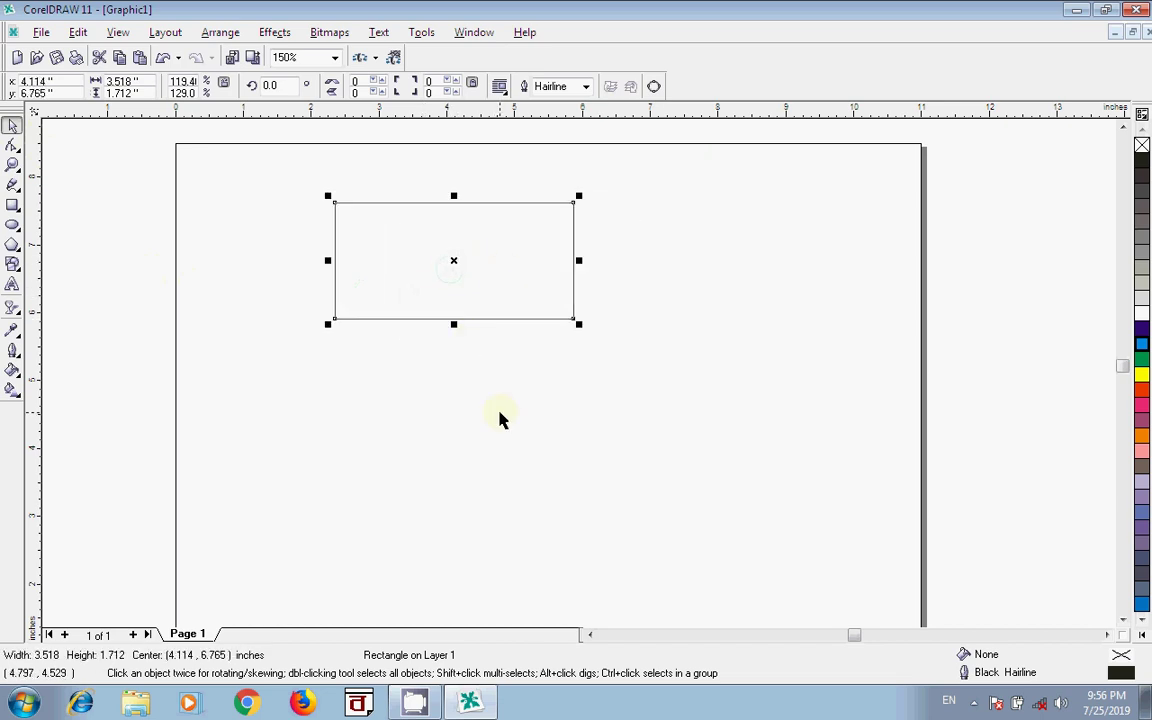
- Resize the rectangle to 3.0 by 2 inches and move it left, centering it at about 2.8, 6.58 inches
click(324, 260)
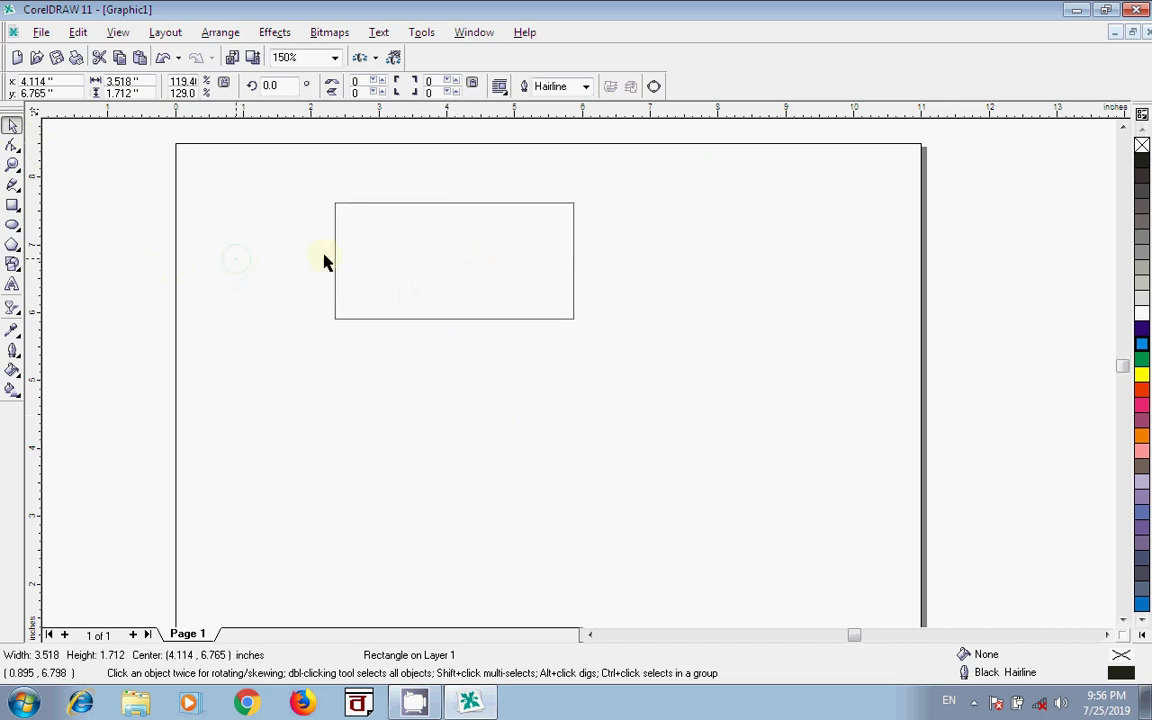
click(488, 272)
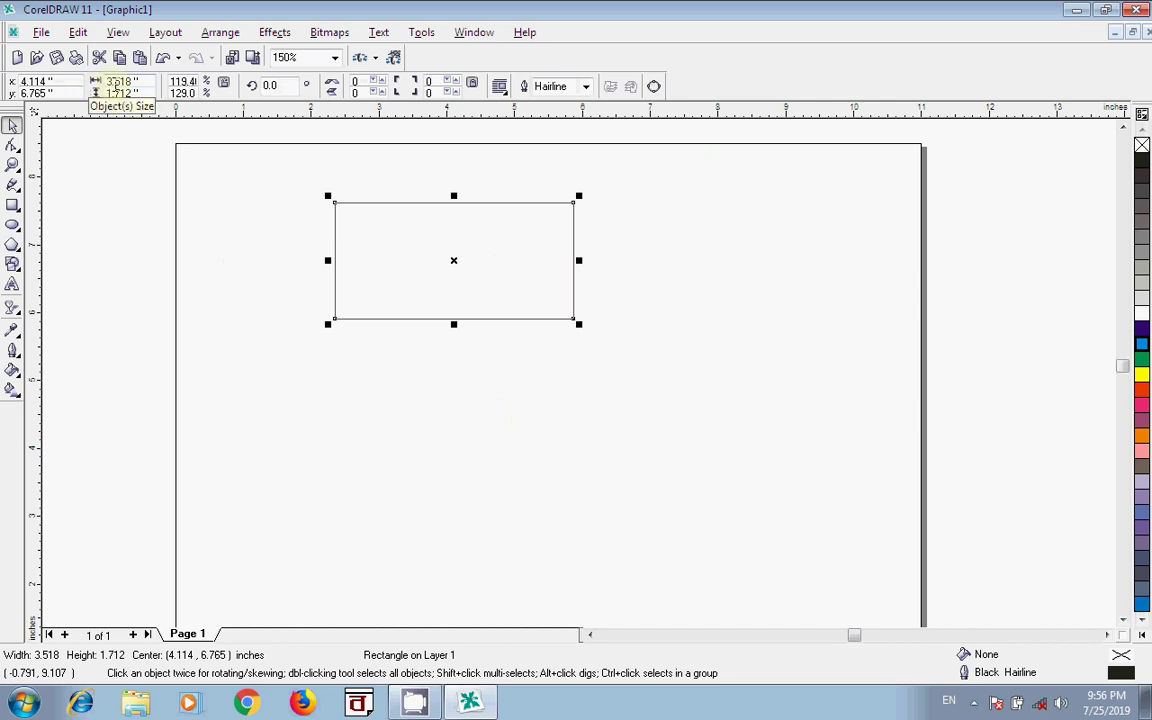
click(156, 83)
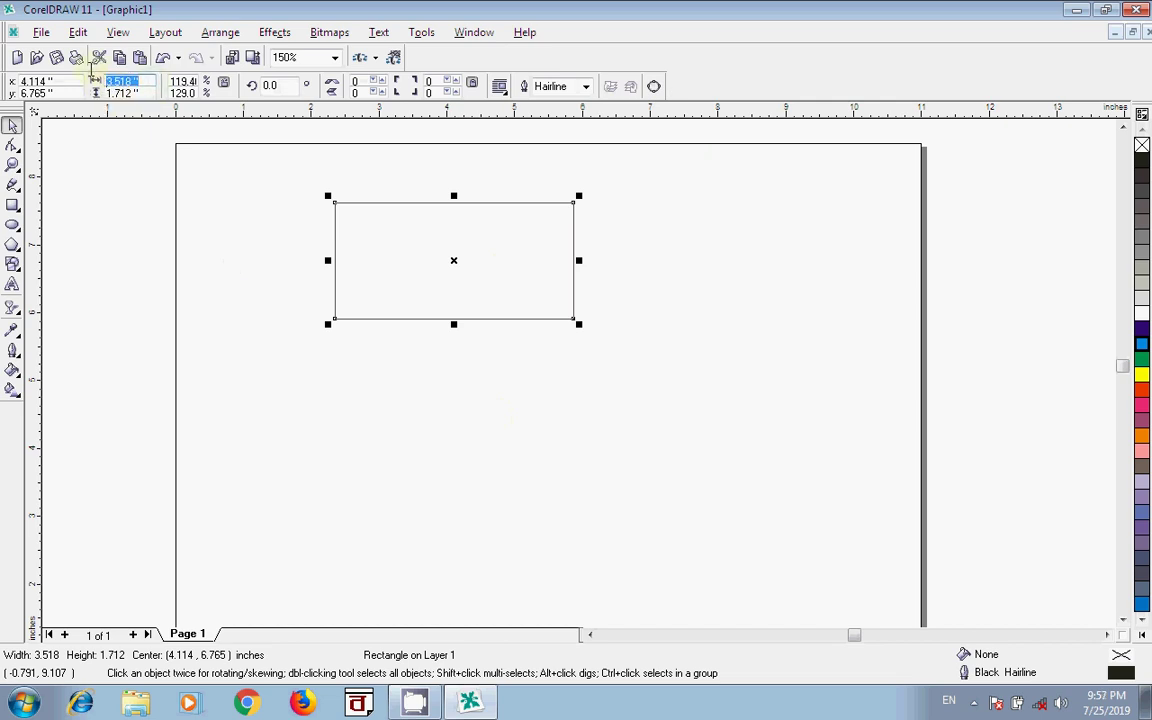
text(3.0)
click(104, 92)
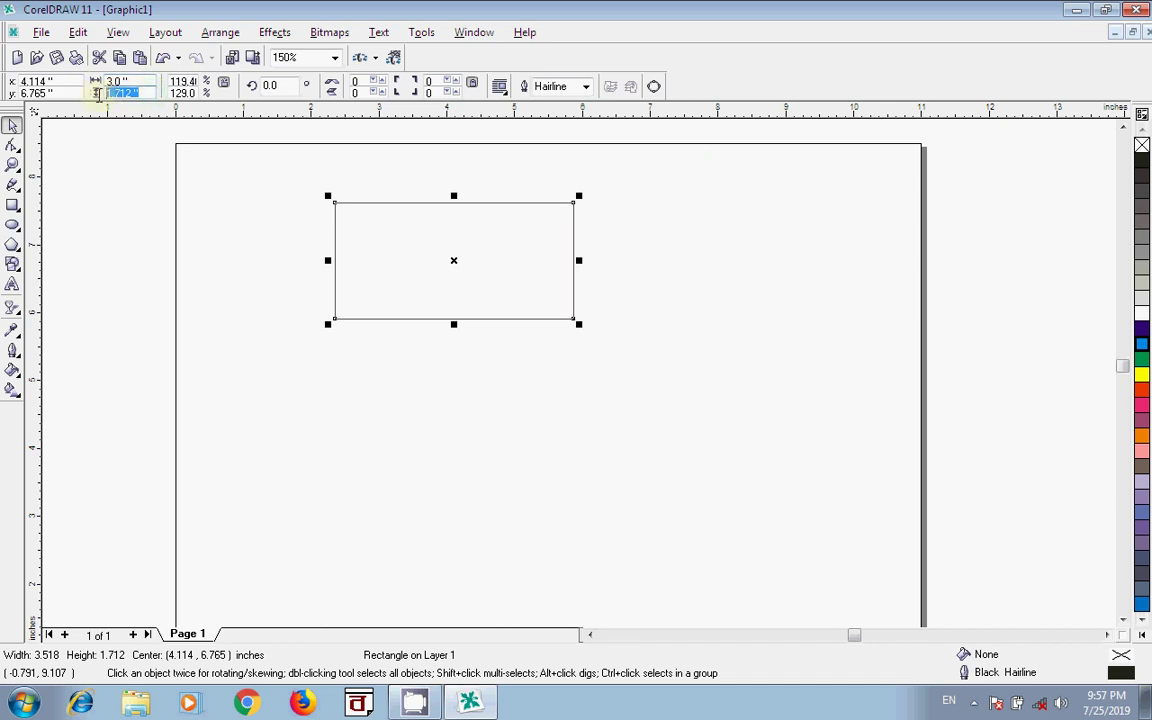
text(2)
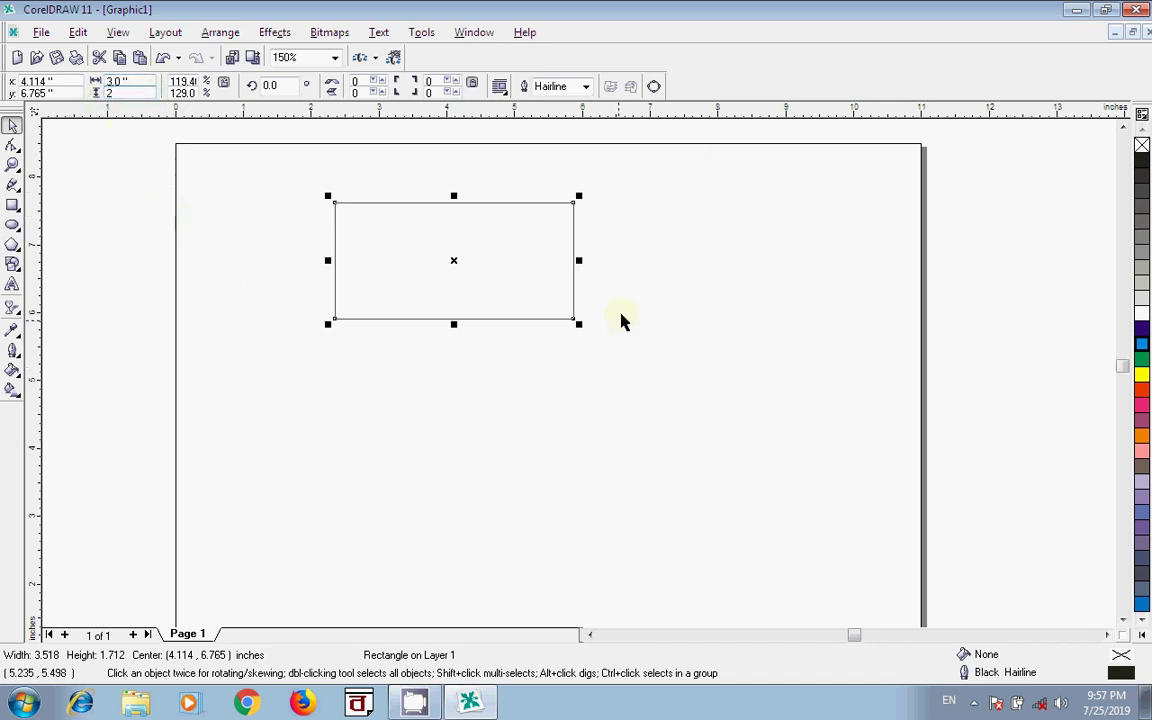
key(Return)
drag(404, 288, 314, 300)
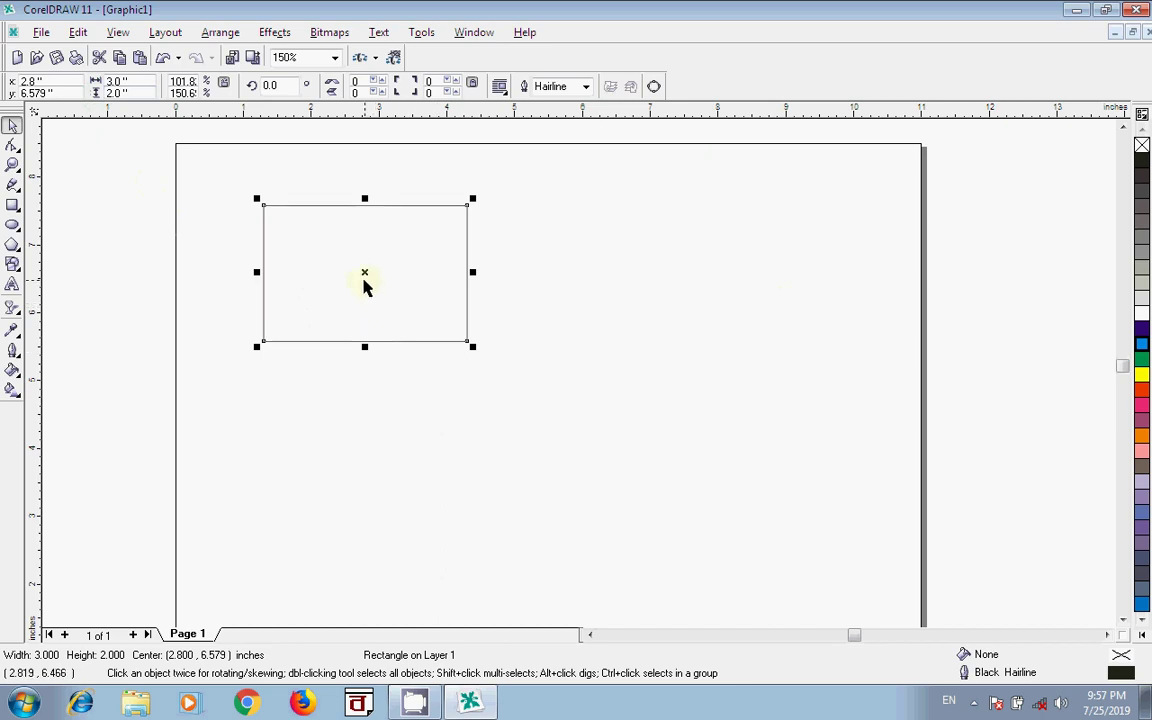
- Draw a second rectangle to the right of the first and set its size to 5.0 by 7 inches
click(13, 205)
drag(604, 243, 659, 287)
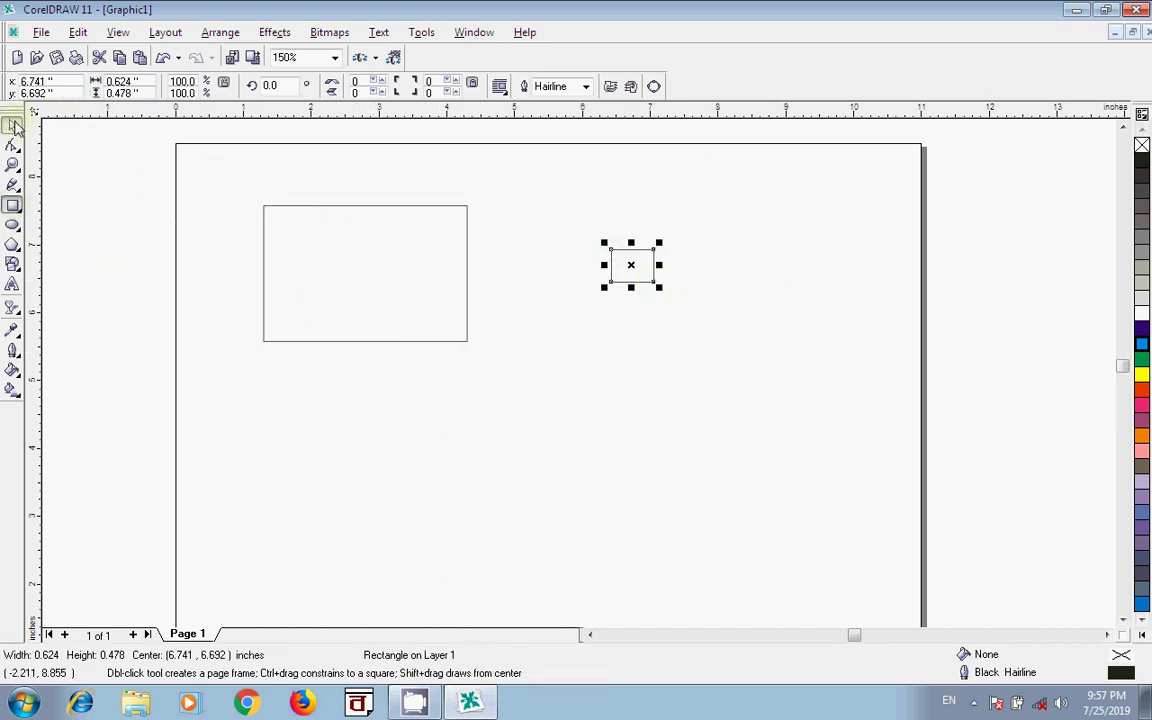
click(14, 125)
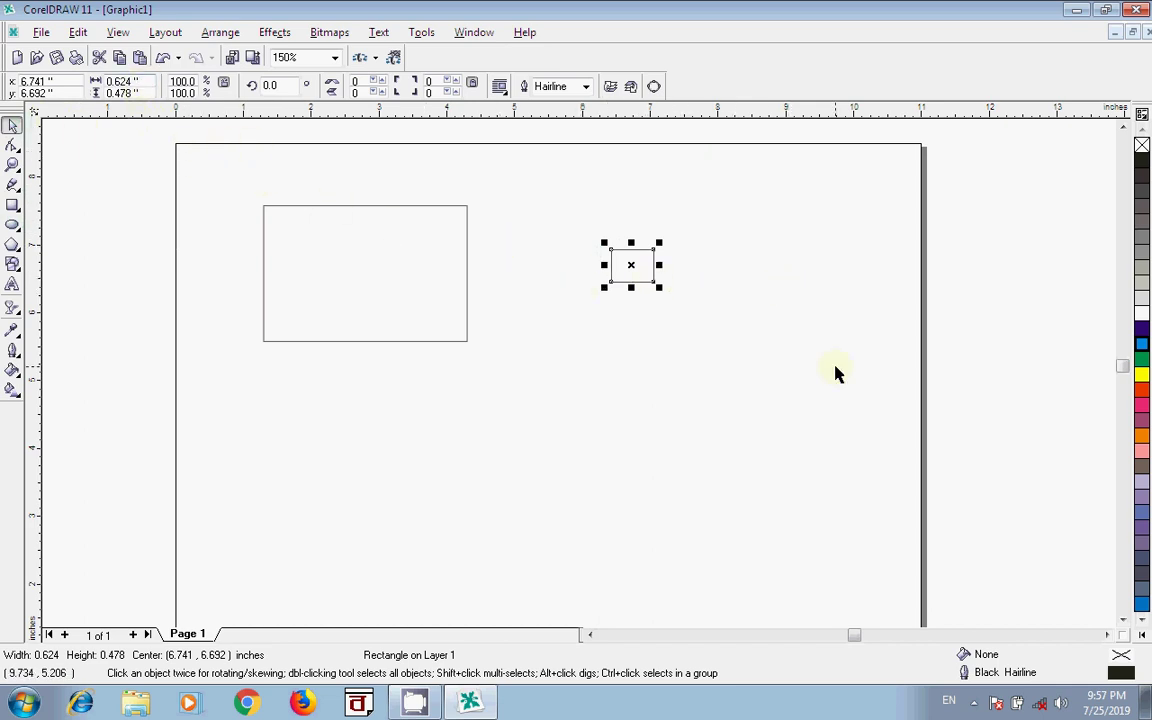
click(147, 82)
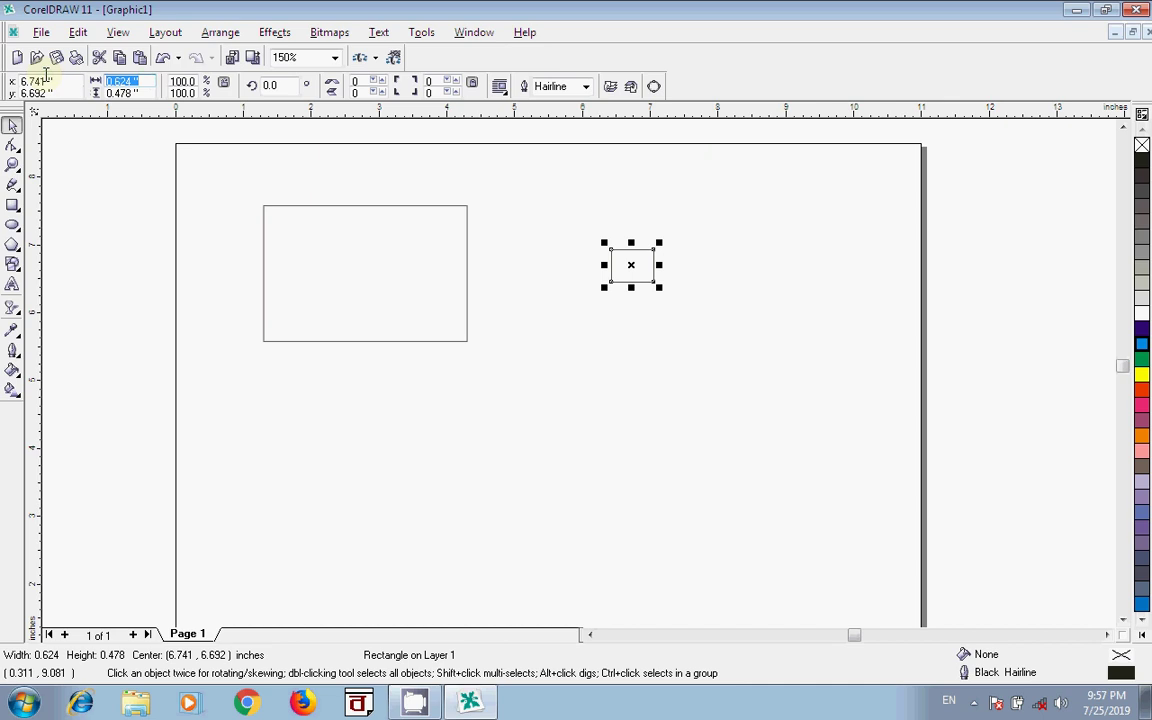
text(5.0)
key(Tab)
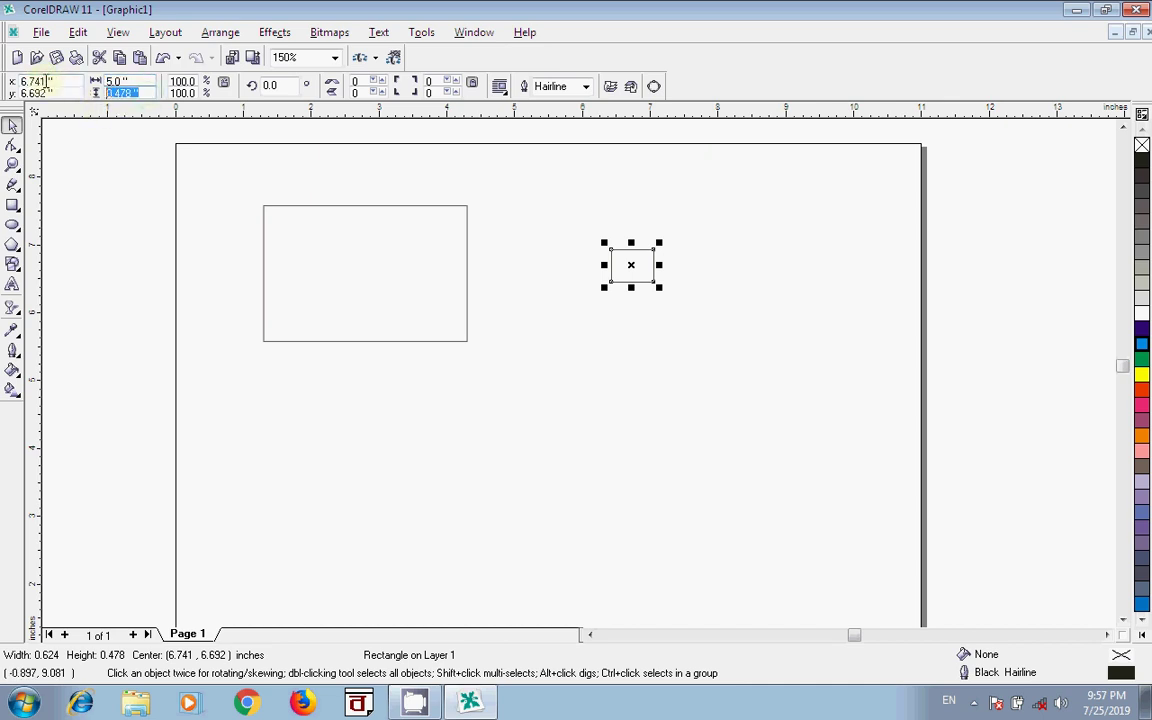
text(7)
key(Return)
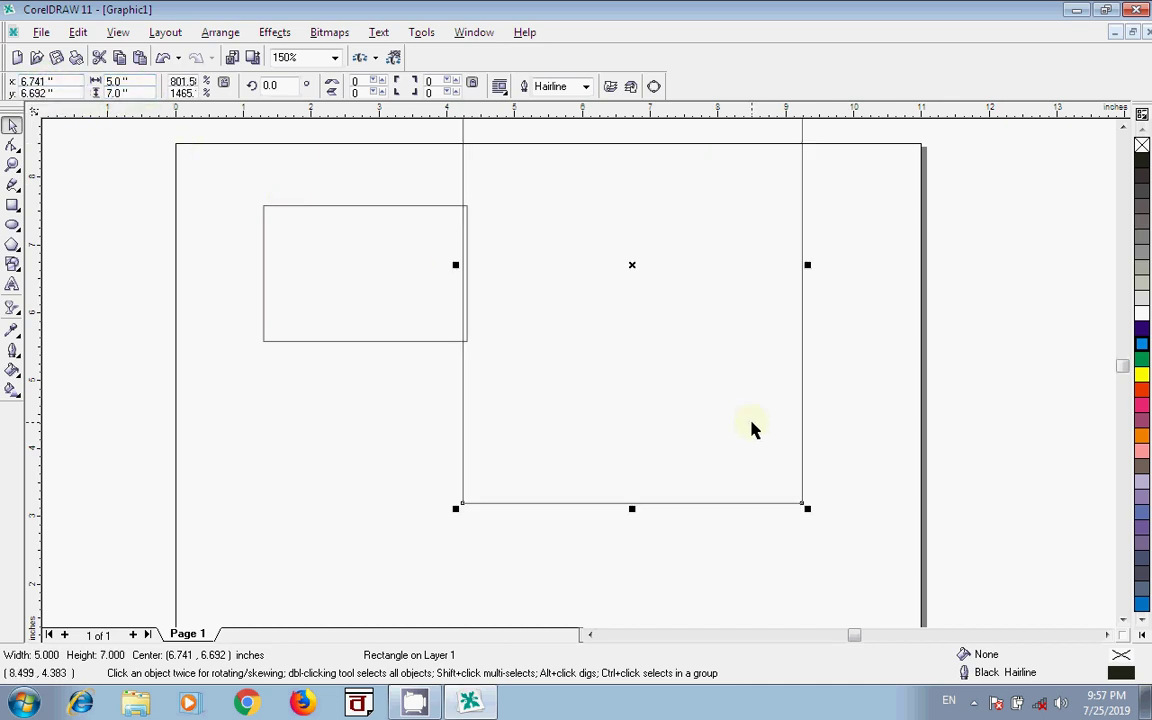
- Move the 5 by 7 inch rectangle inside the page's right half, centering it at about 8.06, 4.73 inches
drag(630, 265, 728, 396)
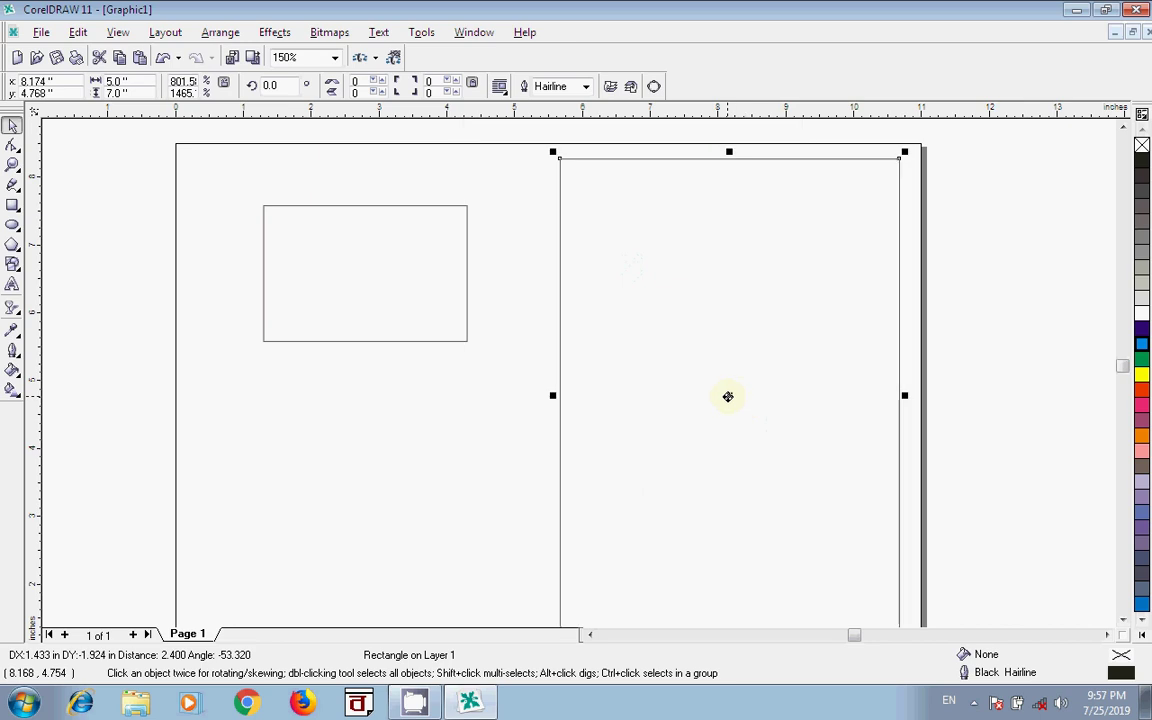
scroll(700, 410, down, 1)
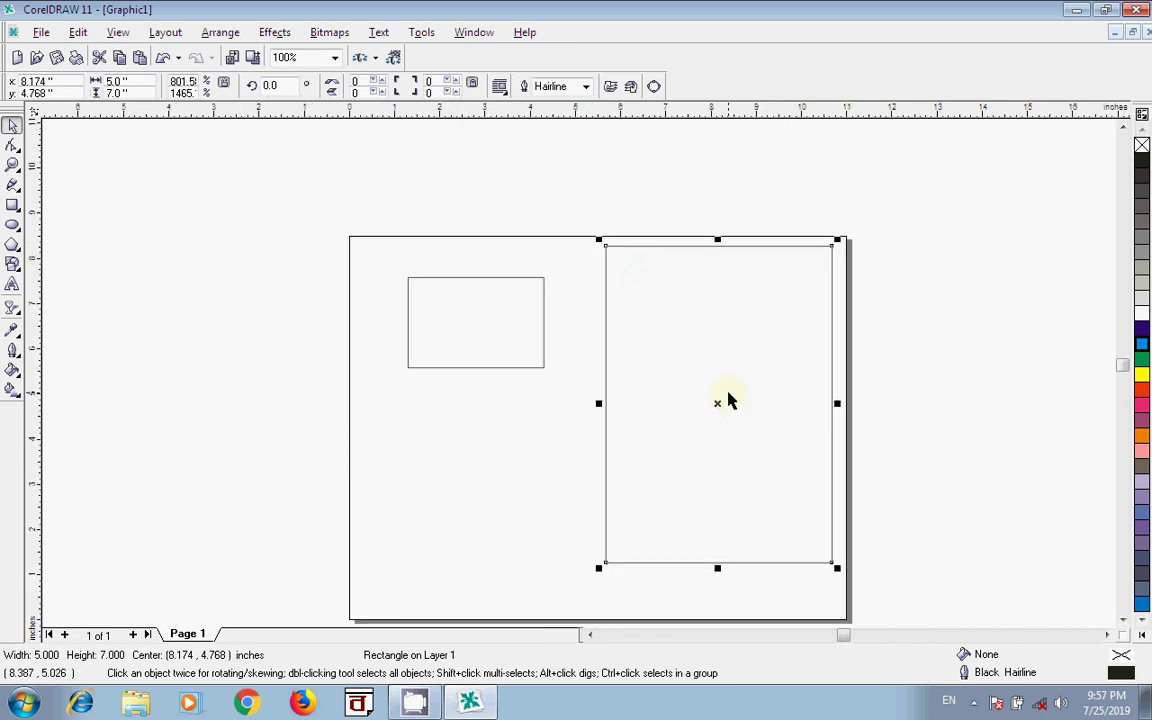
click(721, 405)
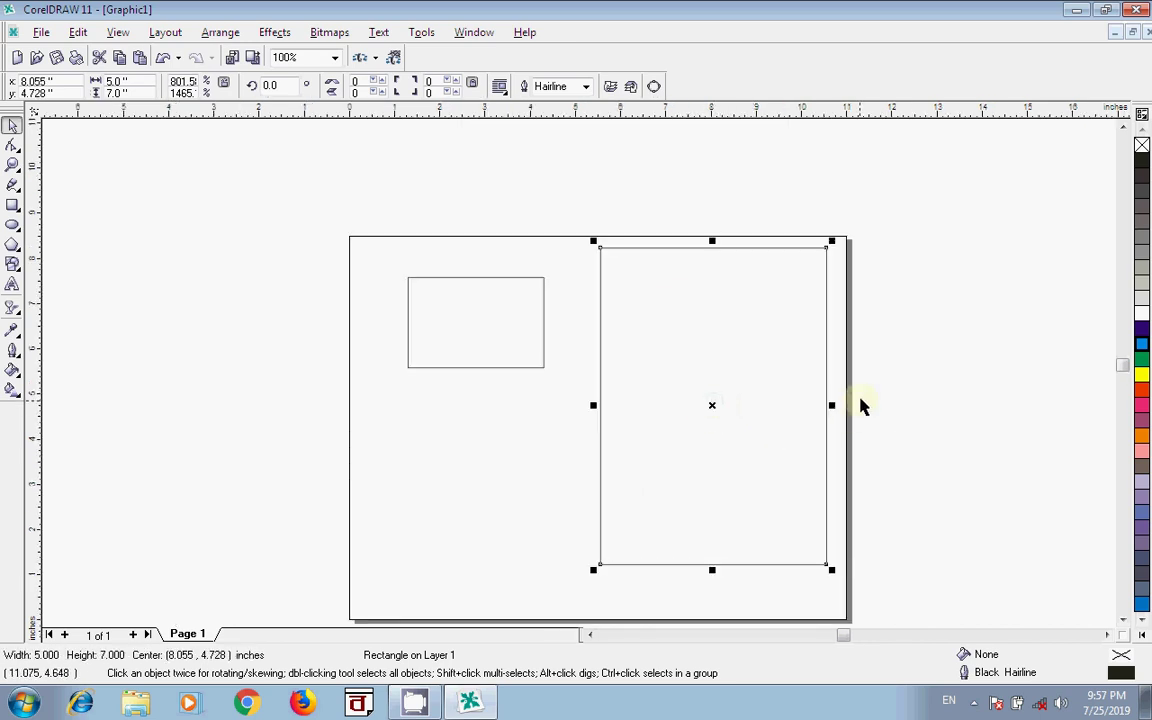
click(713, 400)
click(419, 332)
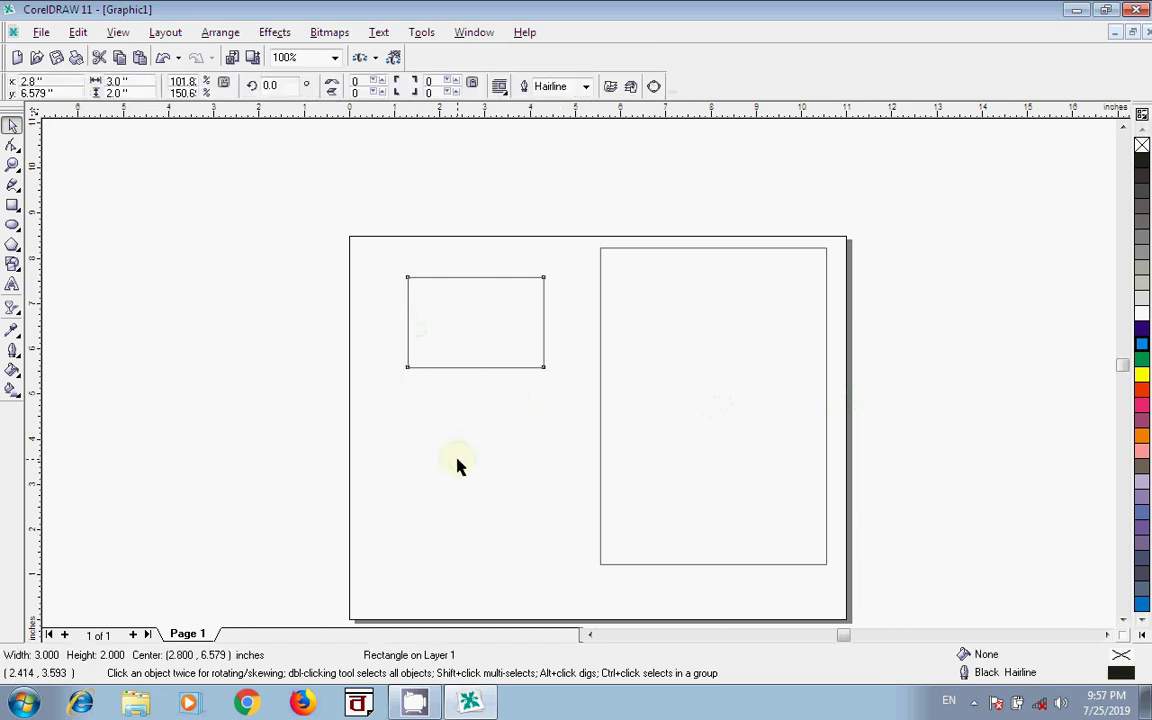
- Deselect everything and look through the measurement units available for the document
click(305, 393)
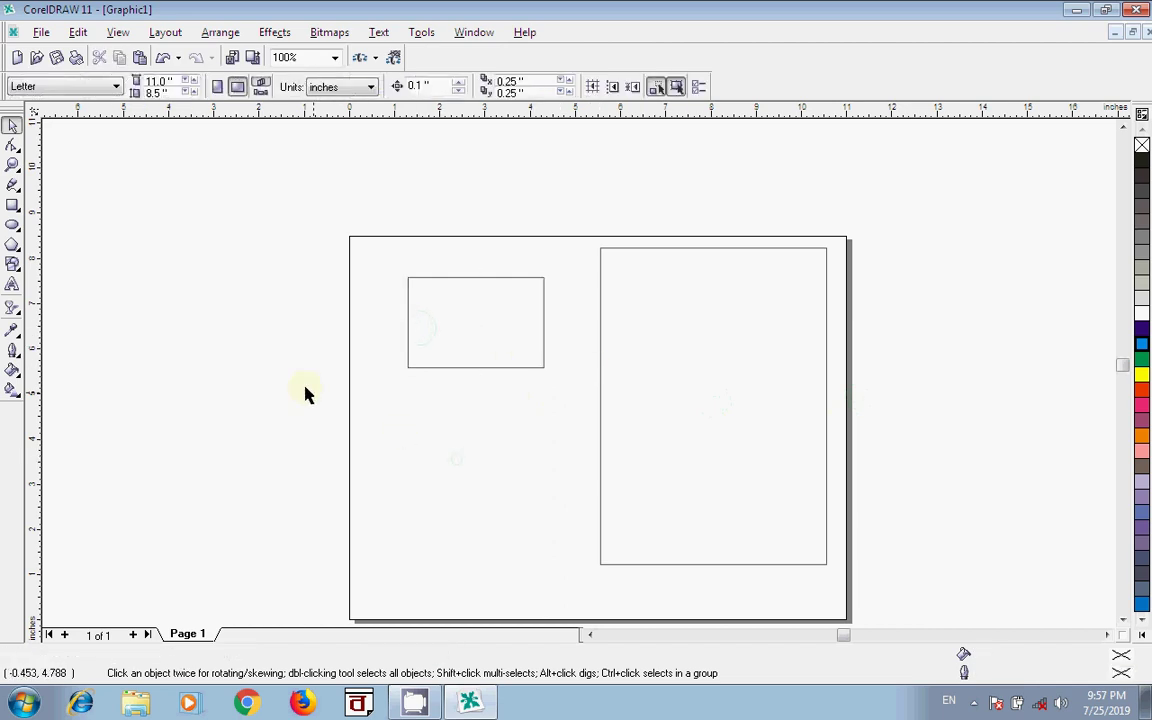
click(340, 88)
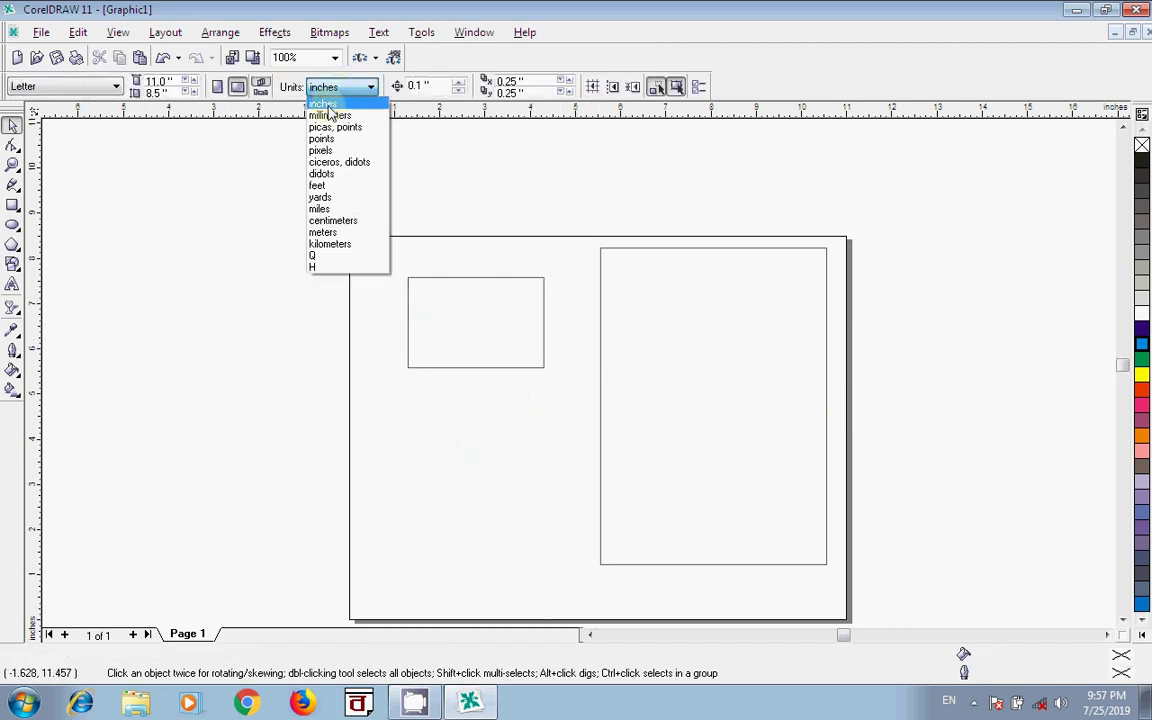
click(301, 157)
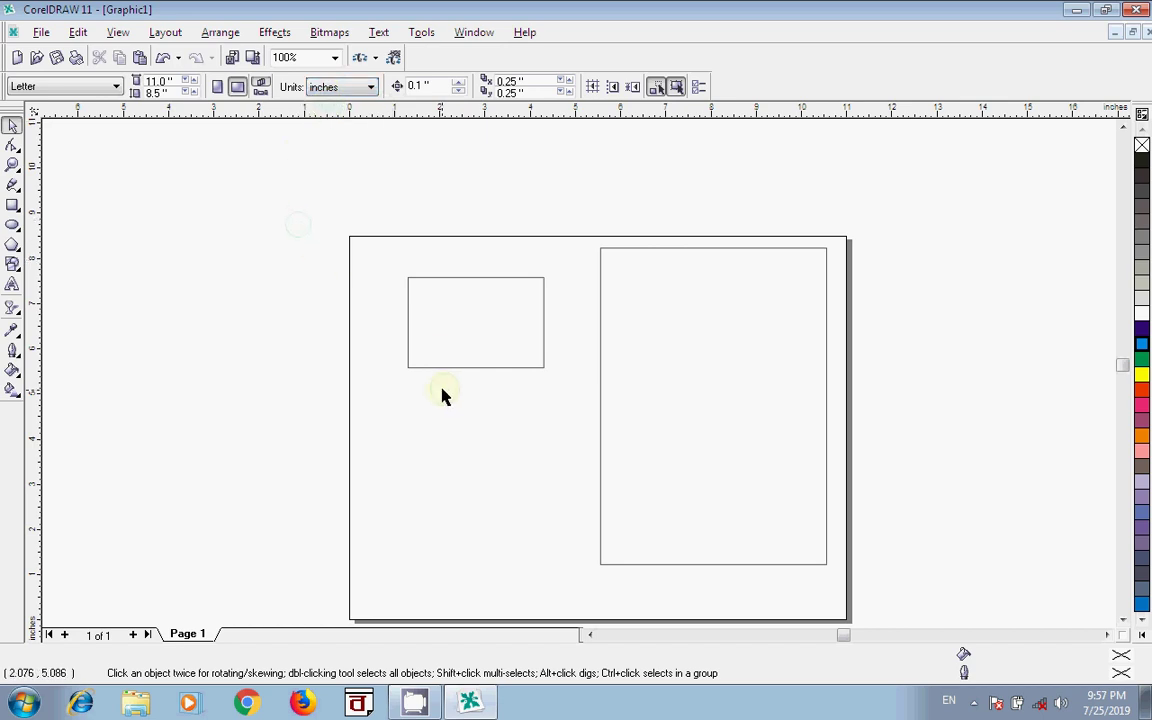
- Select both rectangles together and delete them from the page
click(435, 350)
drag(272, 177, 858, 572)
key(Delete)
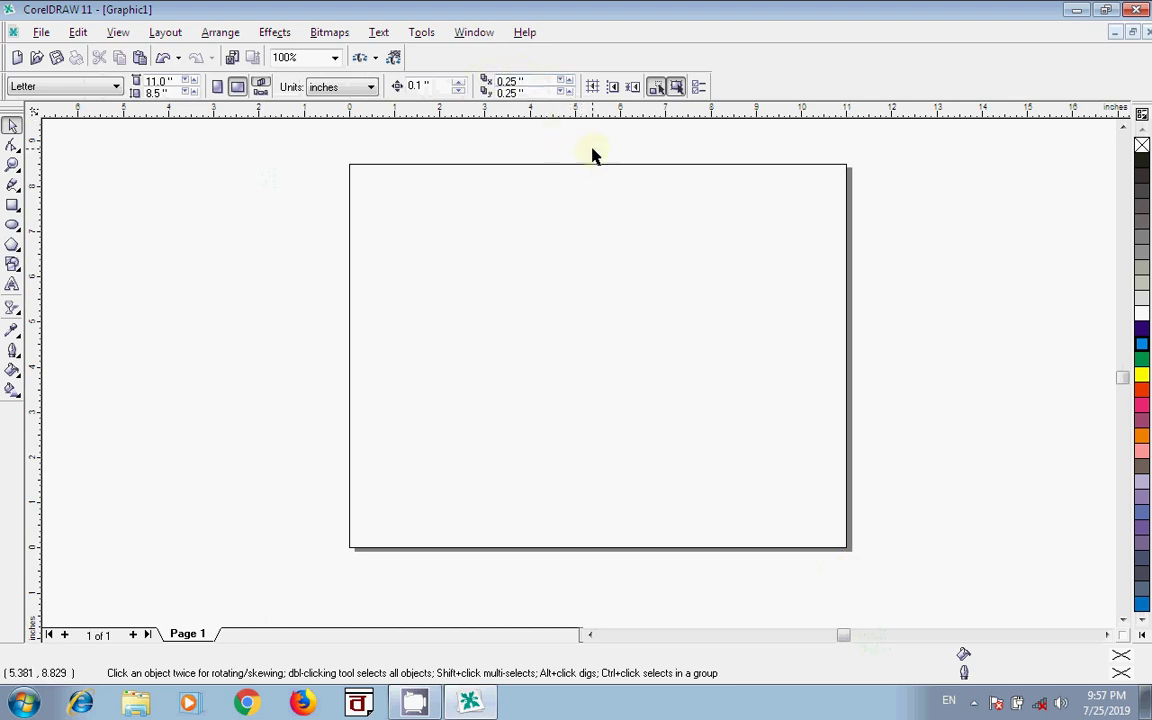
- Draw a nearly circular ellipse about 2.72 by 2.59 inches in the page's upper-left area
scroll(592, 155, up, 1)
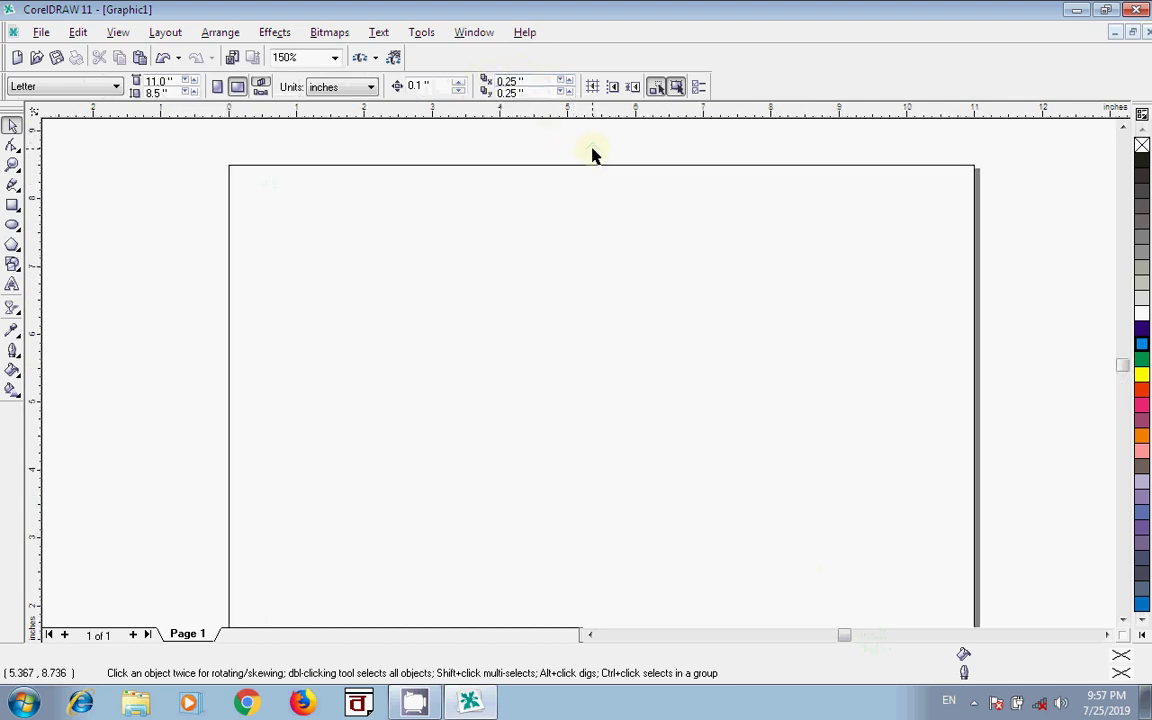
click(13, 224)
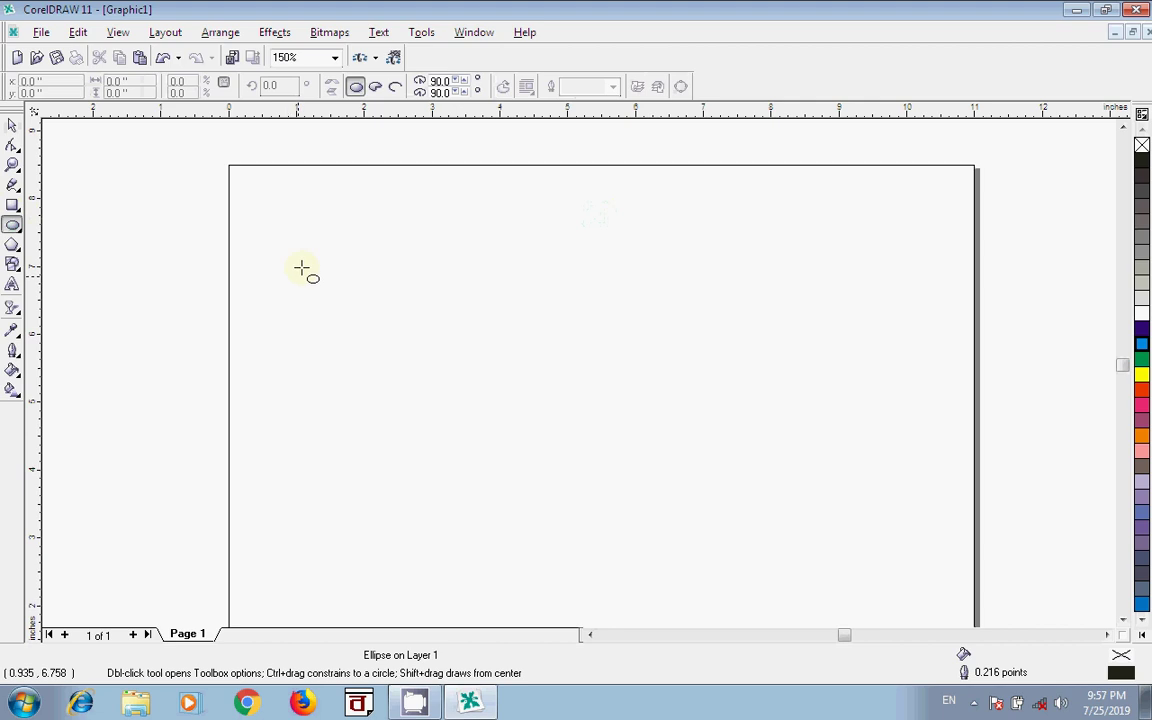
drag(309, 213, 497, 391)
click(12, 124)
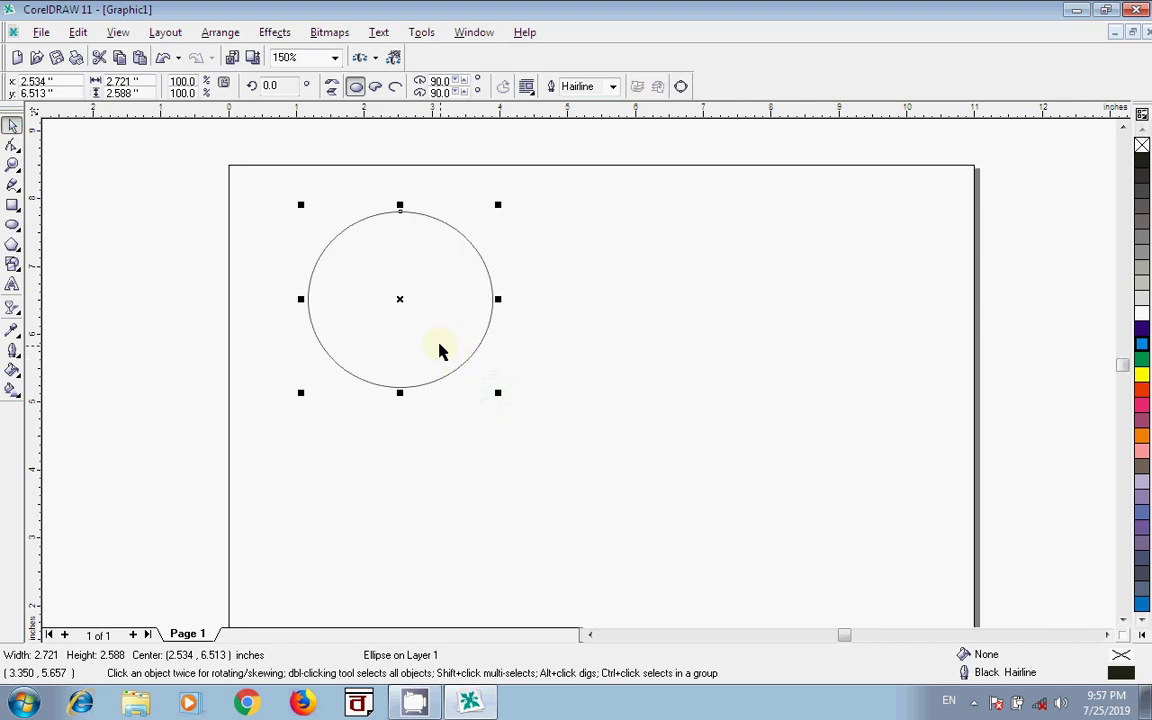
- Copy the ellipse twice and line the copies up to its right, centered at about 5.64, 6.49 and 8.88, 6.43 inches
click(119, 57)
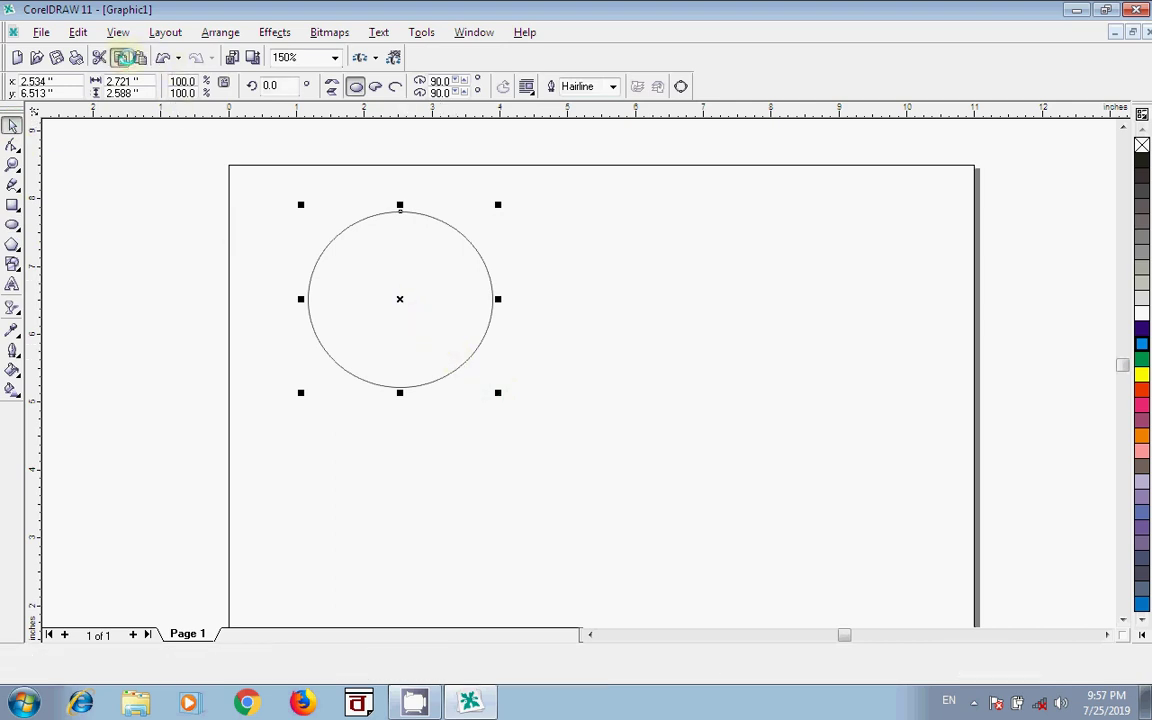
click(139, 57)
drag(427, 303, 610, 301)
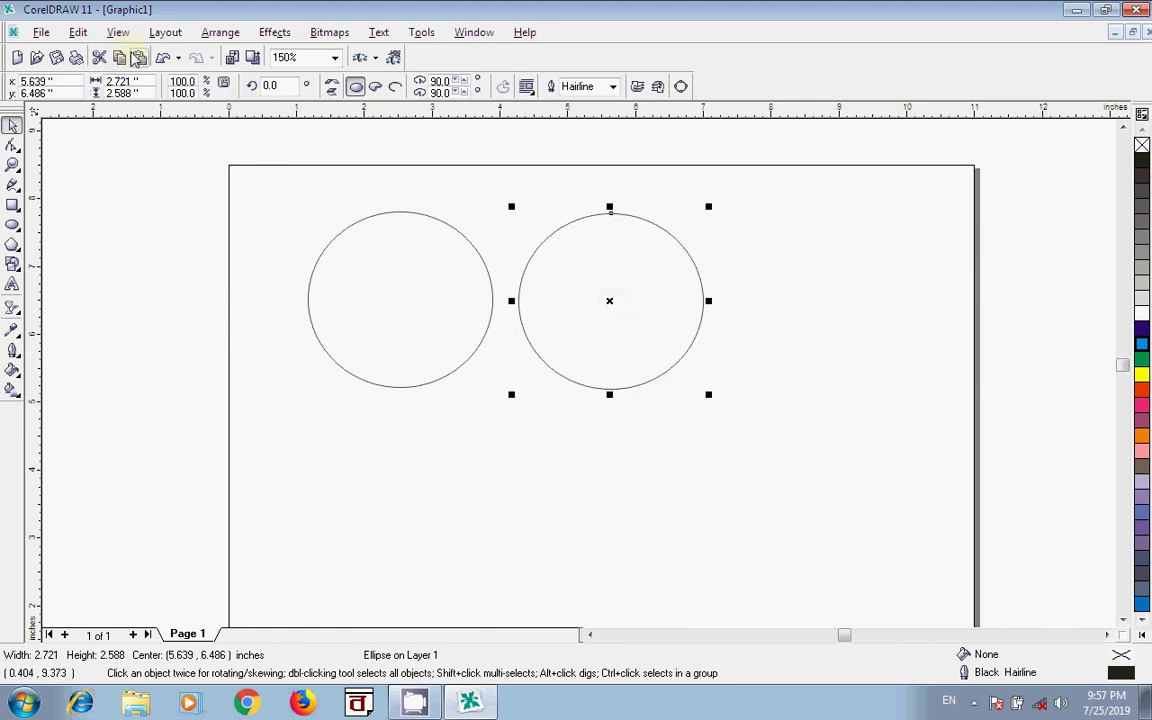
click(119, 57)
click(139, 57)
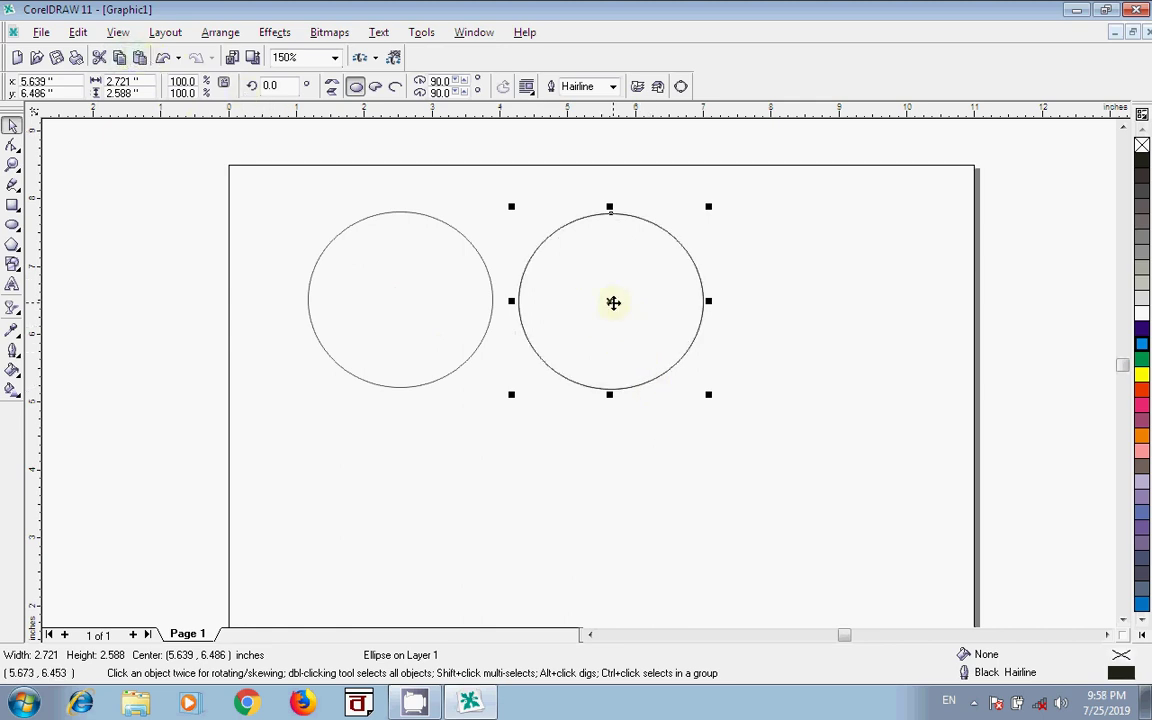
drag(613, 302, 830, 306)
- Shift the middle ellipse to about 5.71, 6.46 inches and turn it into a half-circle pie from 0 to 180 degrees
mouse_move(658, 297)
mouse_down()
mouse_move(676, 297)
mouse_move(660, 300)
mouse_up()
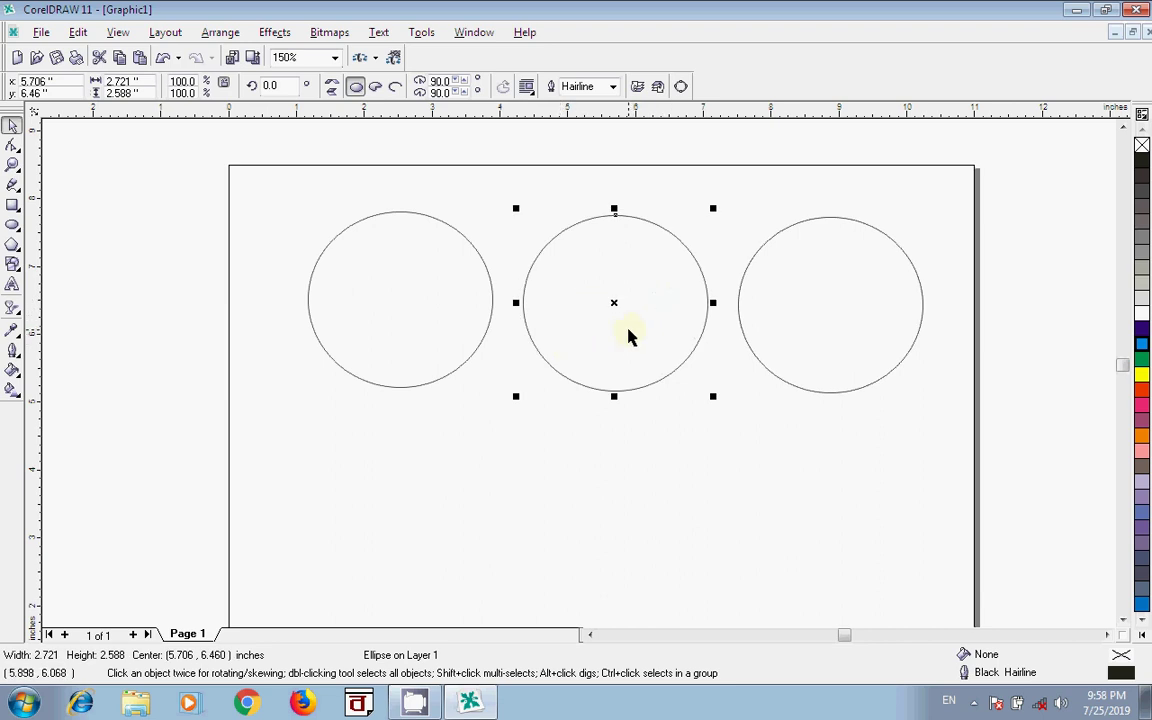
click(375, 88)
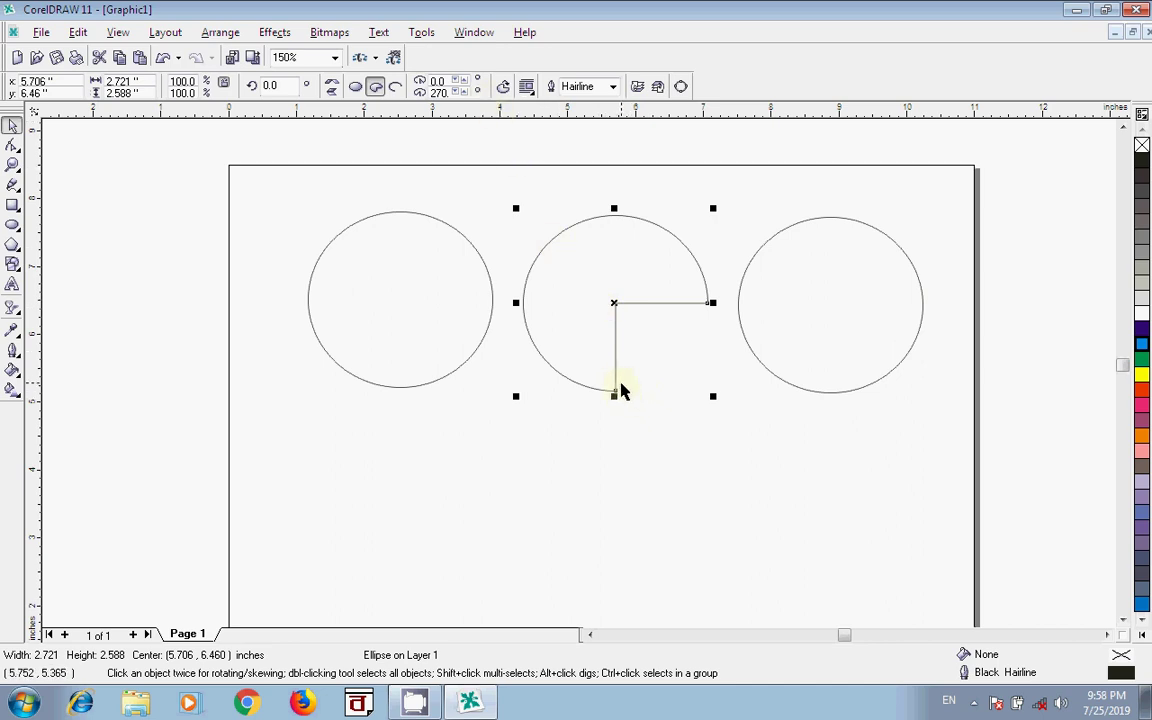
drag(614, 389, 527, 305)
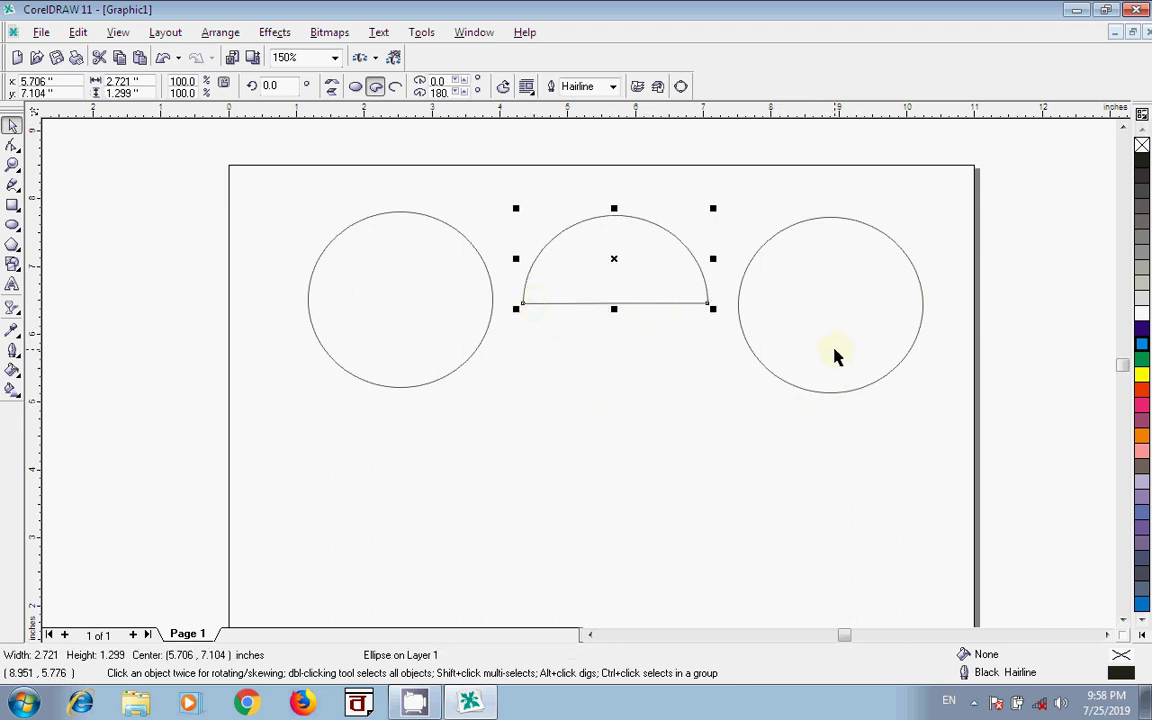
- Convert the right ellipse to an arc and shorten it to the upper half circle
click(917, 308)
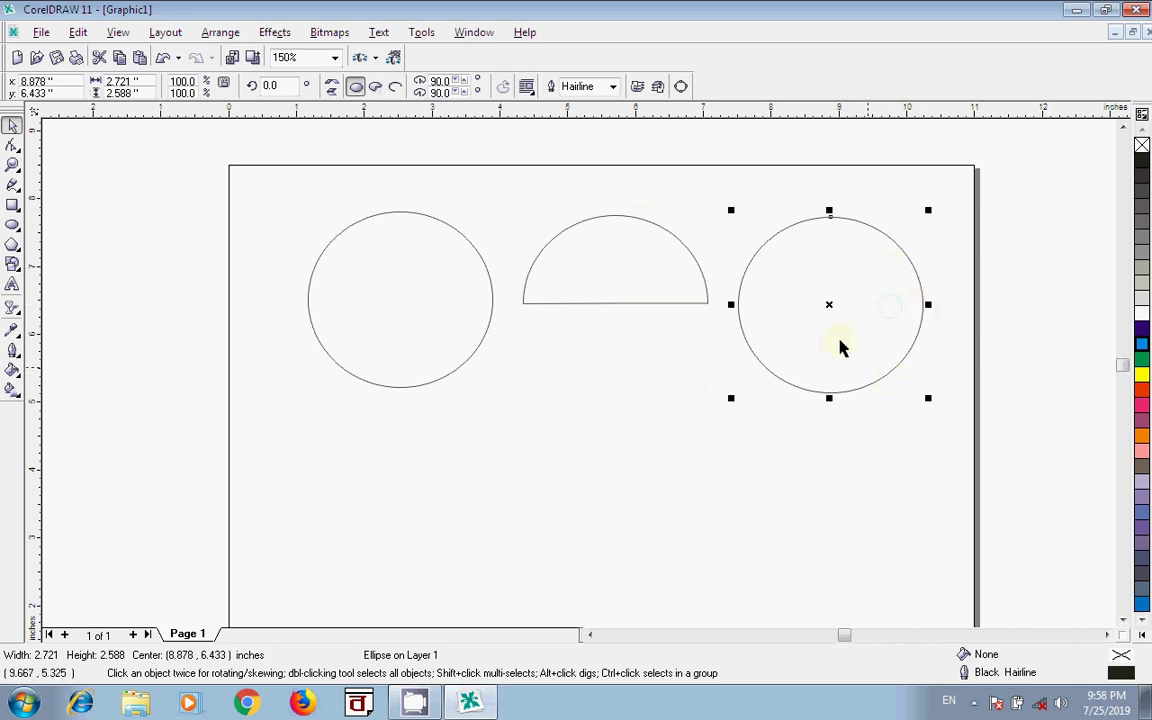
click(376, 87)
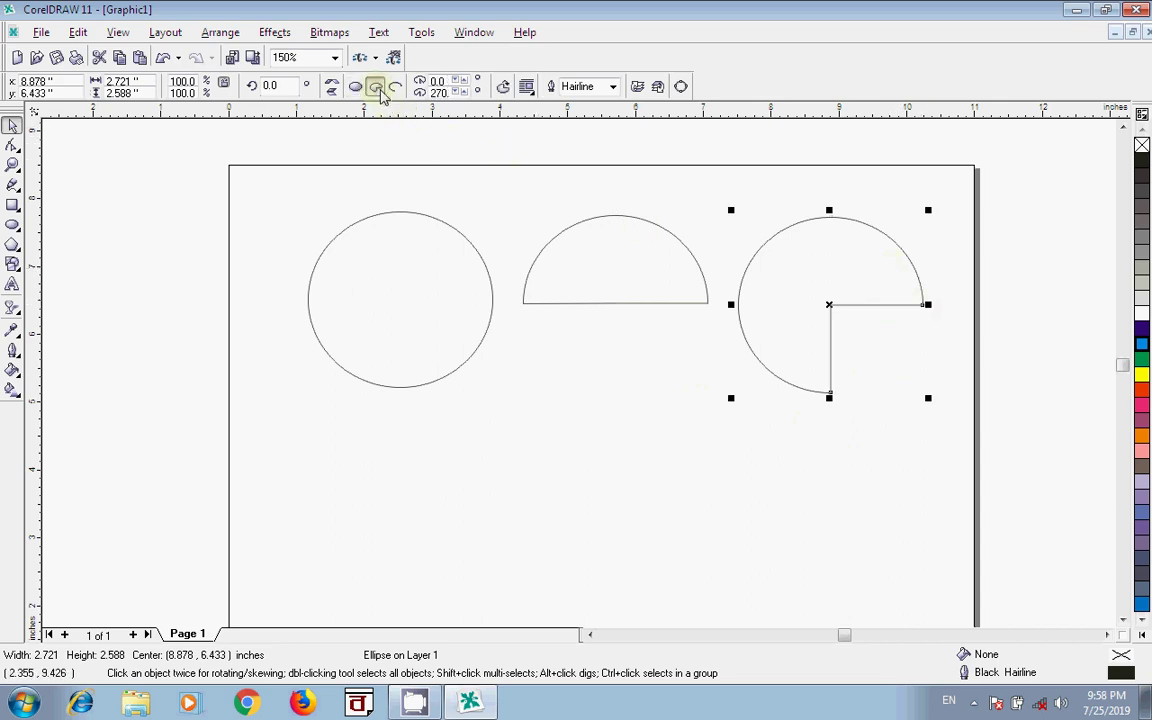
click(396, 88)
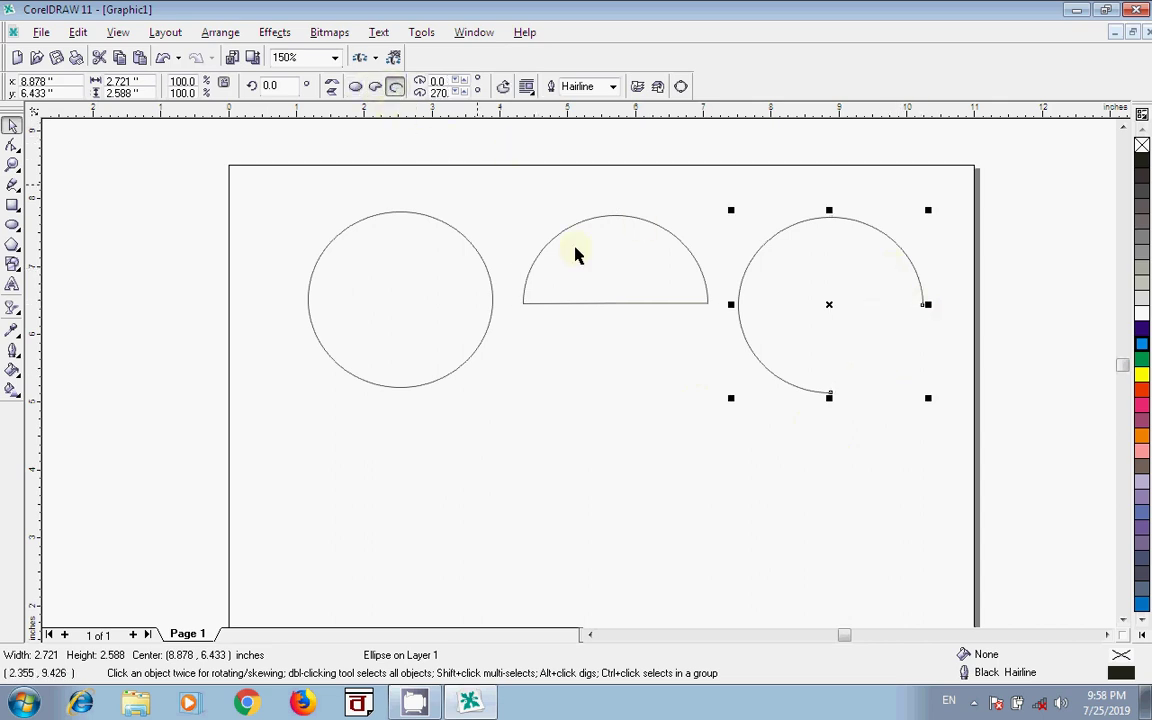
drag(829, 397, 722, 304)
- Select the circle, the half pie and the arc together and delete them
click(322, 281)
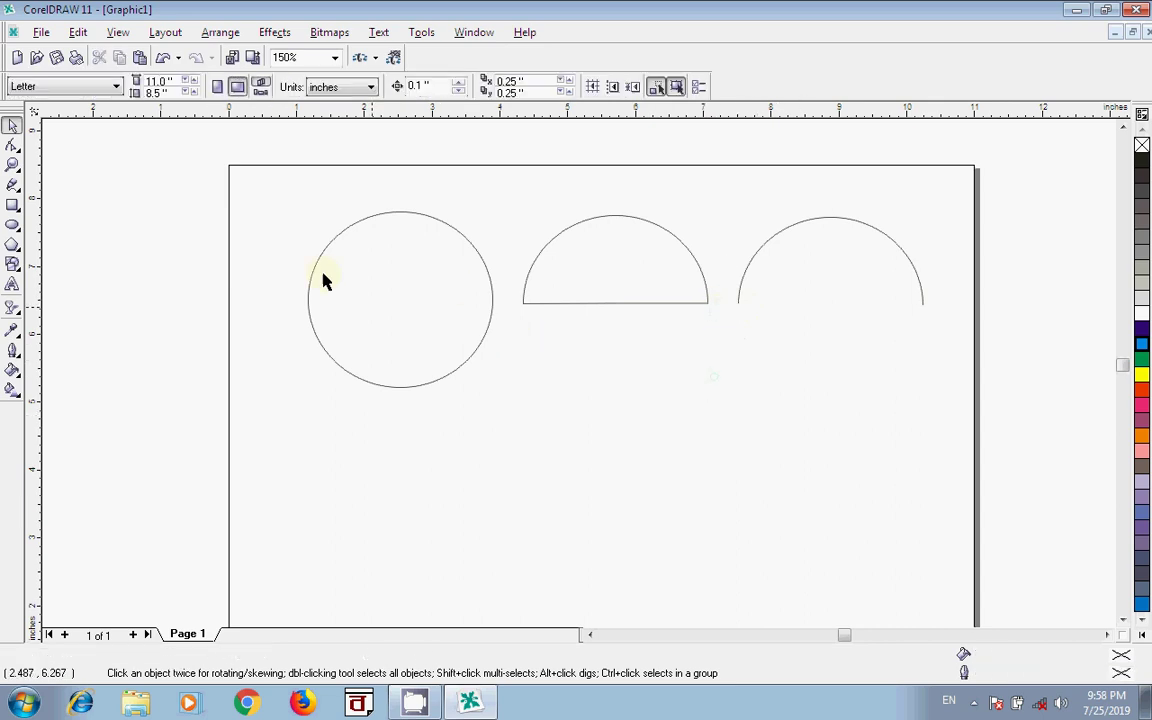
drag(238, 186, 1000, 450)
key(Delete)
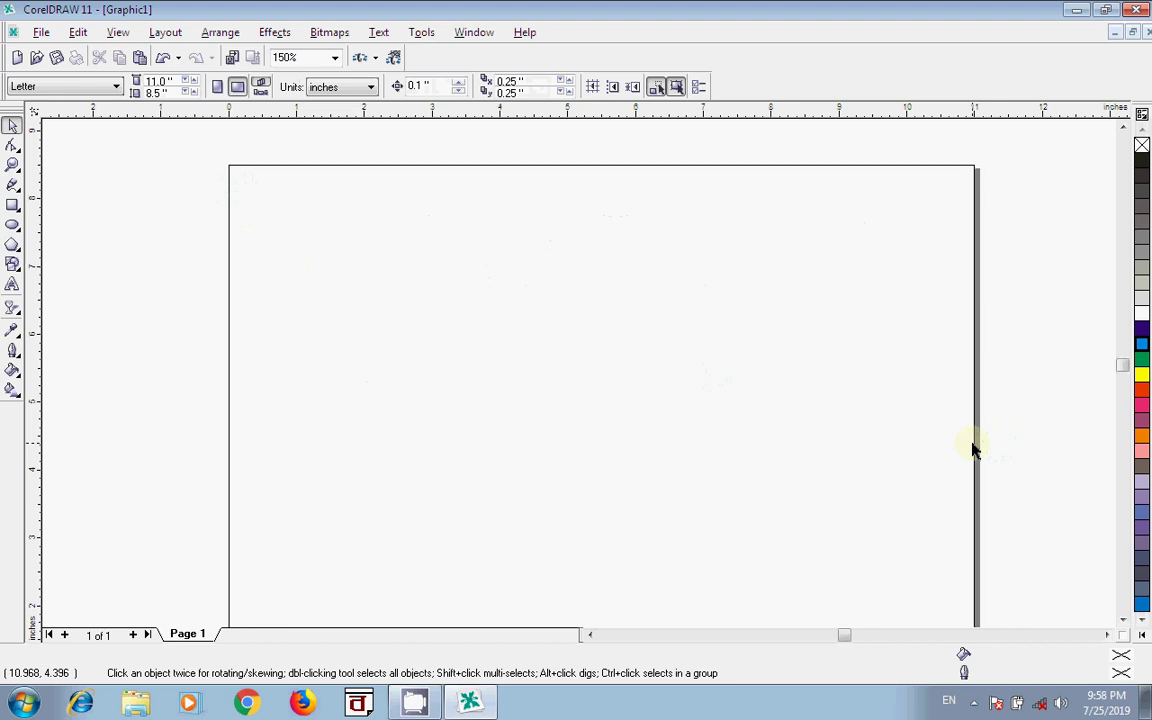
- Draw a rectangle about 2.76 by 0.70 inches in the page's upper-left area
click(12, 227)
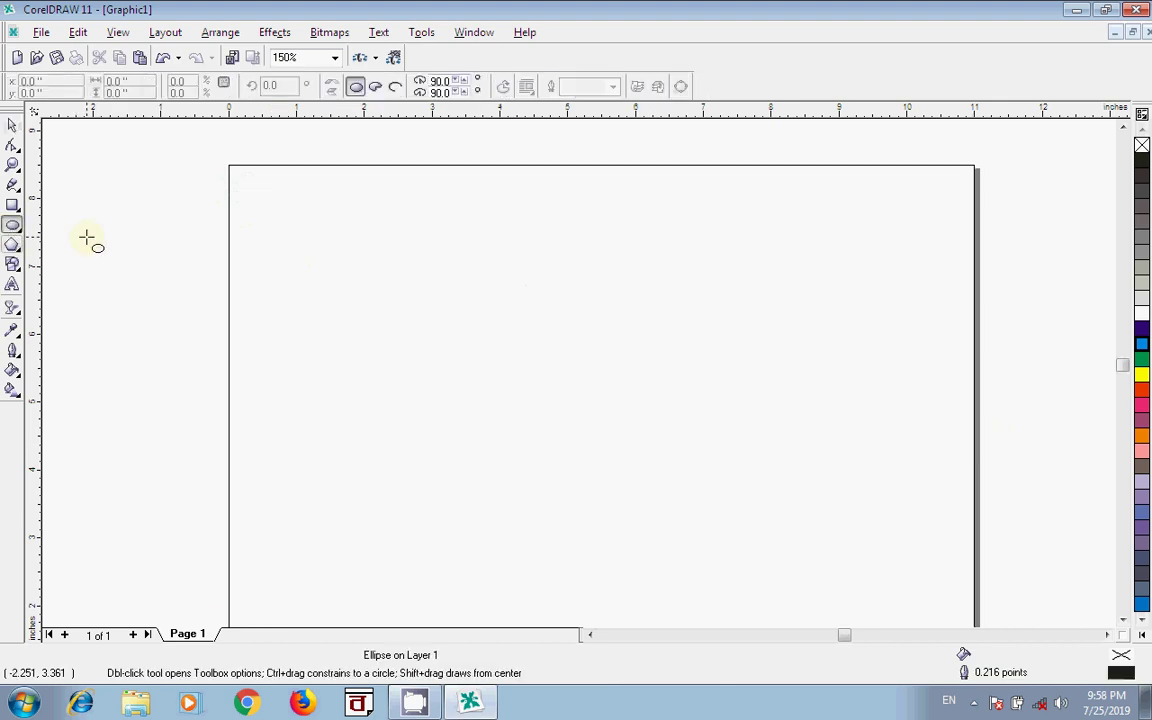
click(12, 205)
drag(310, 235, 489, 283)
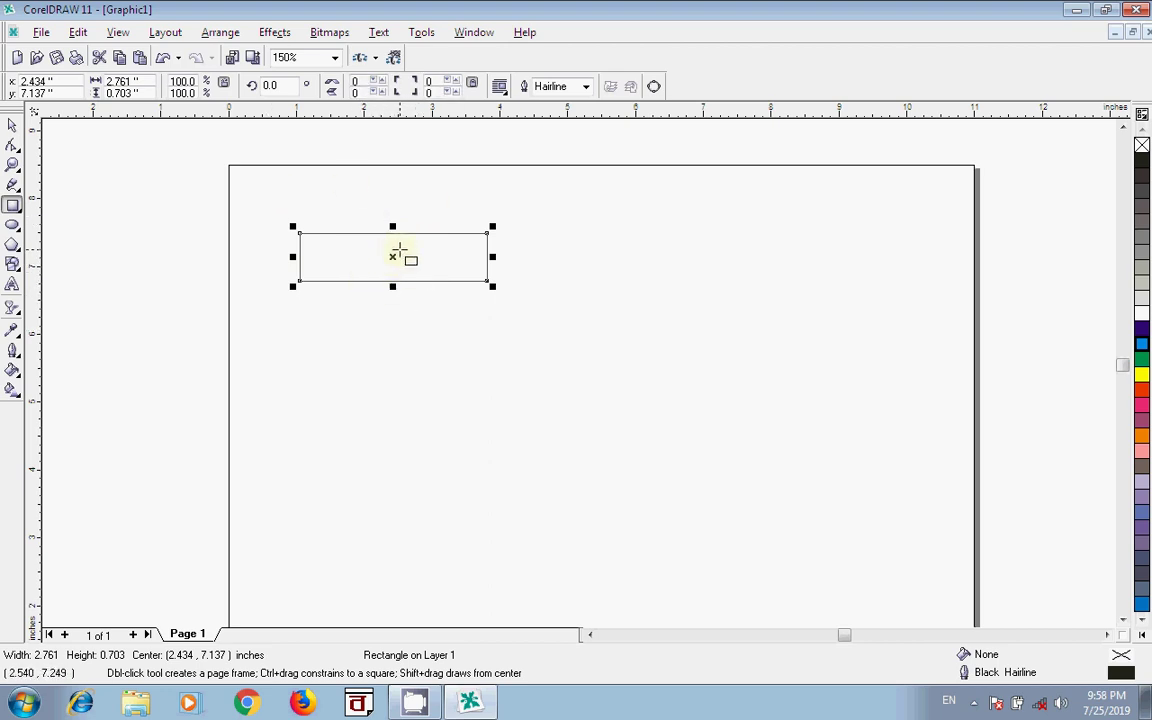
- Delete the rectangle and draw a circle about 2.62 inches in diameter in the page's upper-left area
key(Delete)
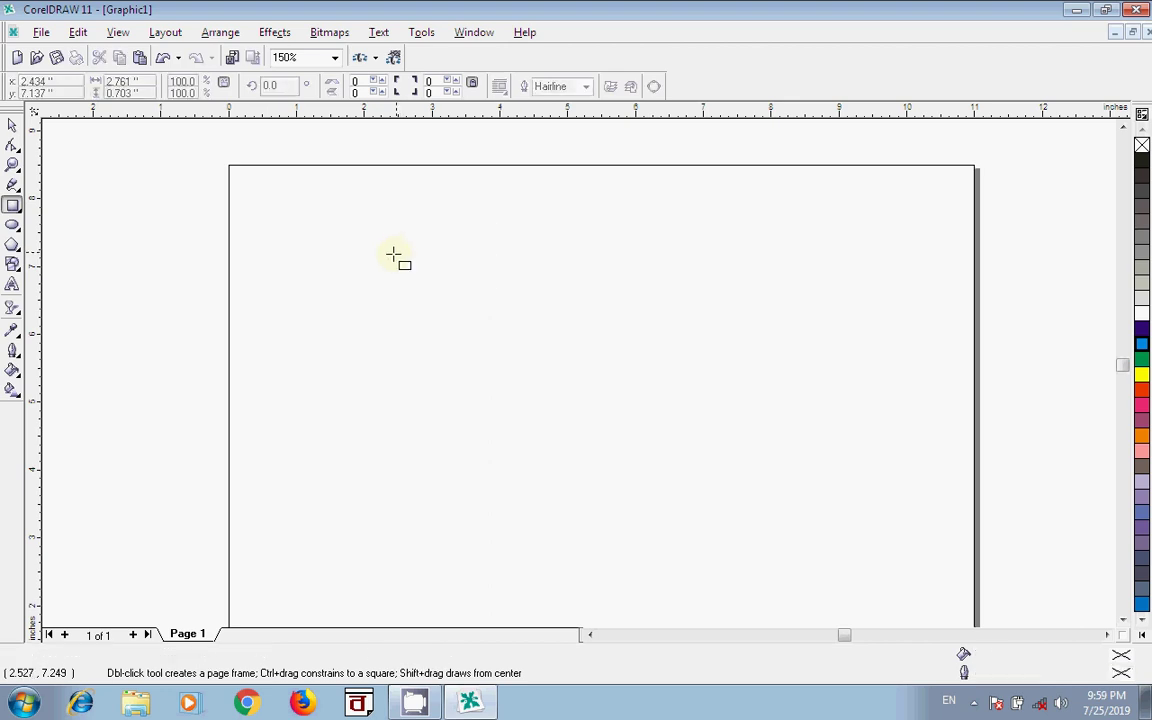
click(13, 224)
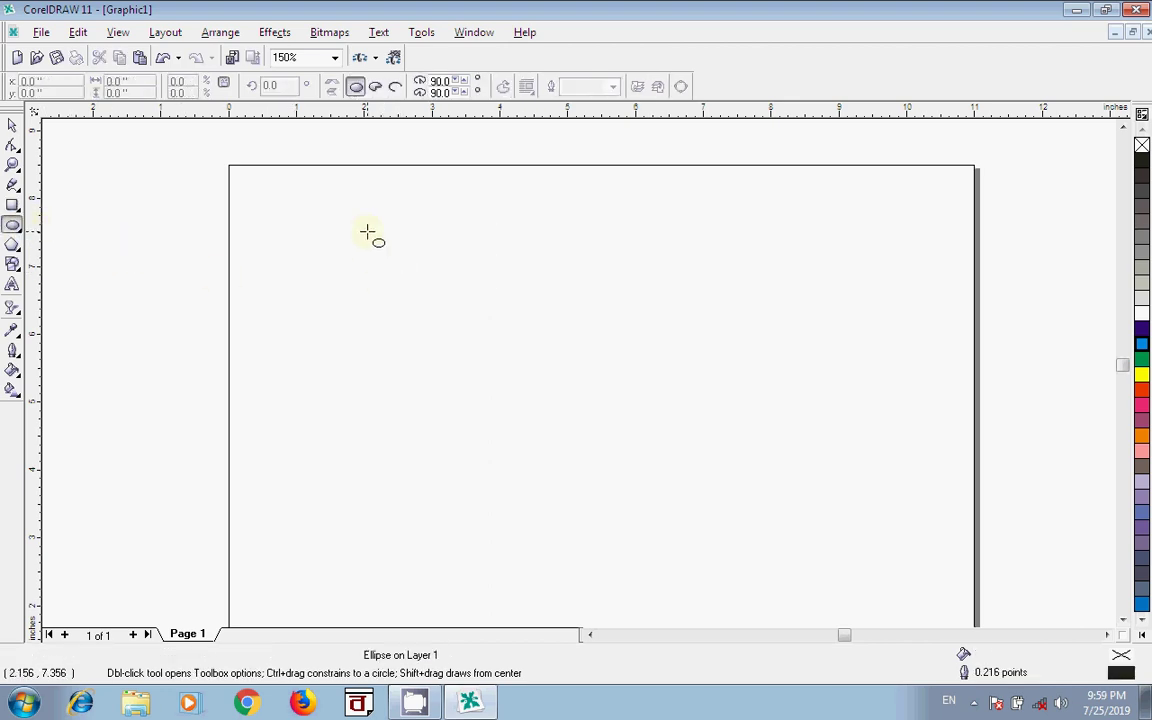
drag(349, 229, 527, 404)
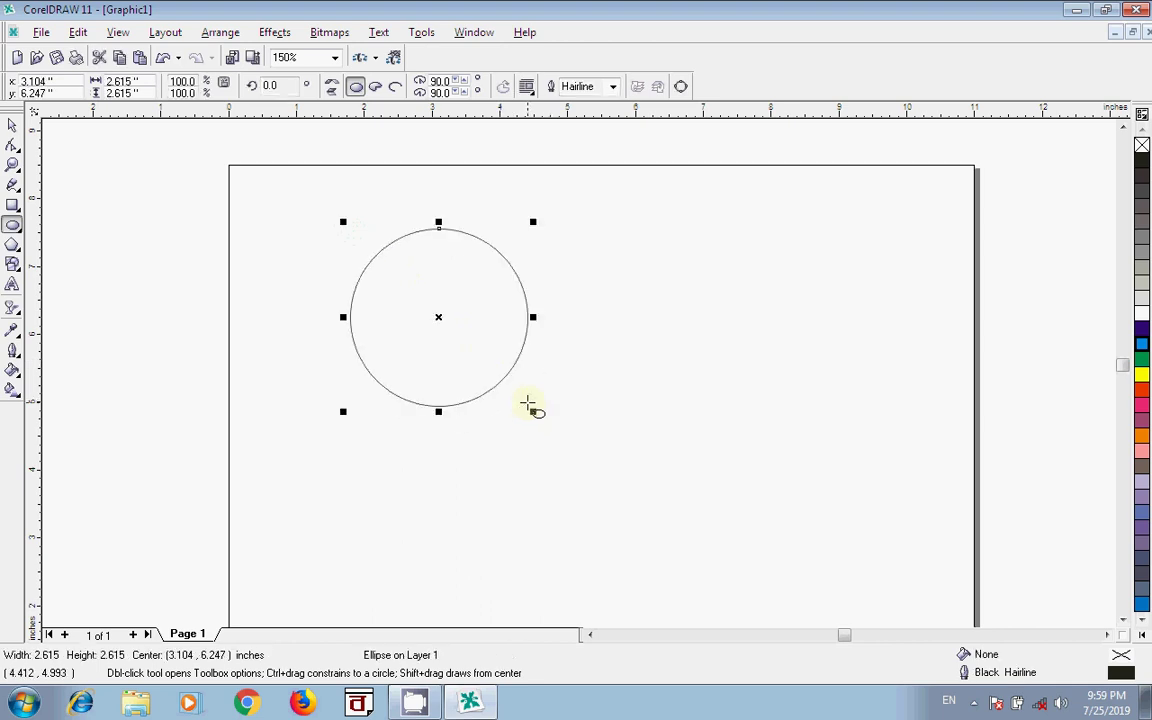
- Draw a bar about 2.60 by 0.27 inches across the circle's middle and add a copy of it rotated 90 degrees
click(12, 207)
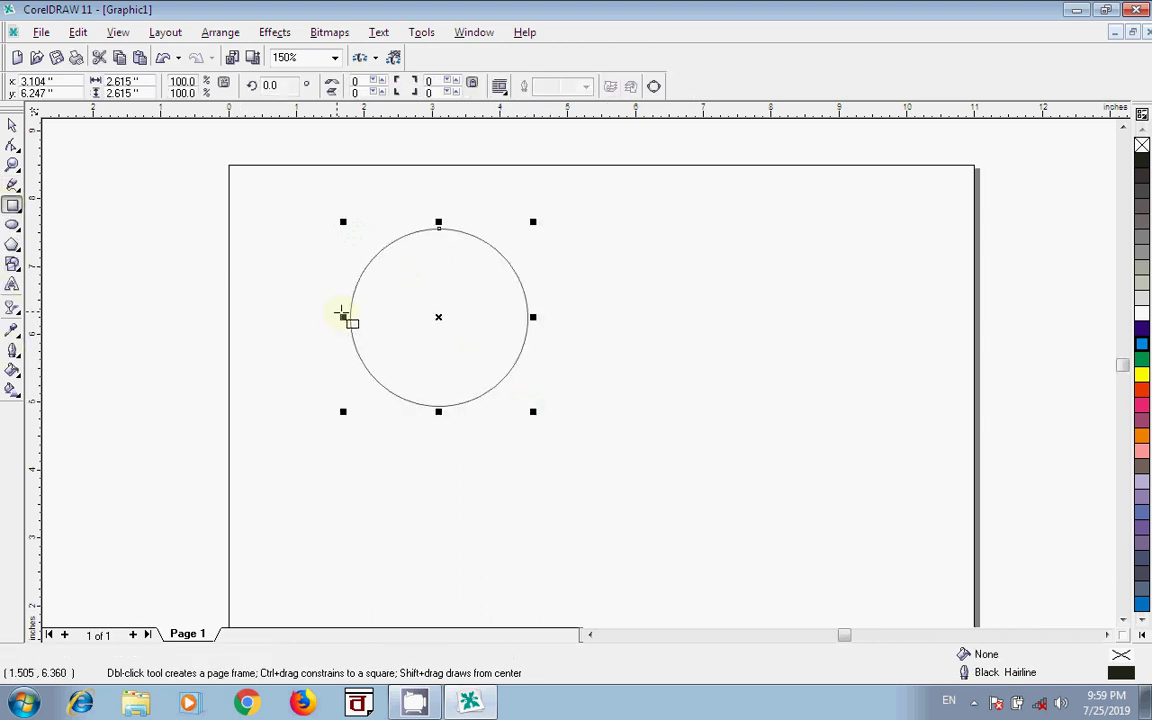
drag(351, 308, 531, 322)
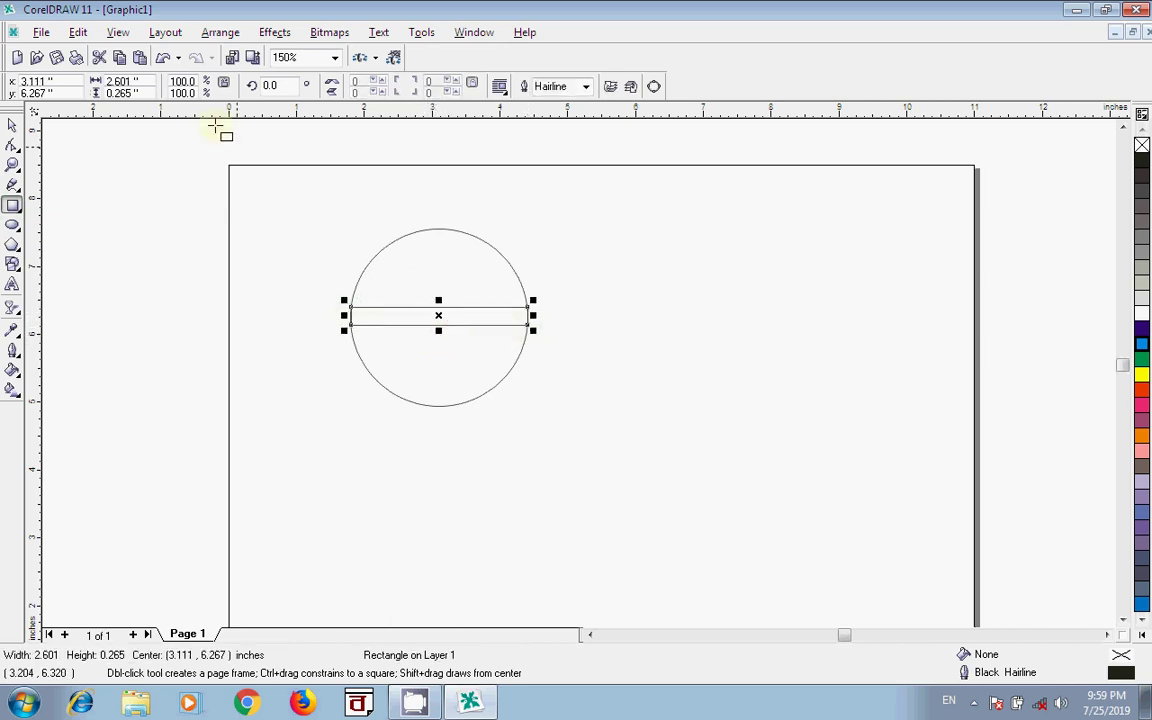
click(120, 58)
click(140, 58)
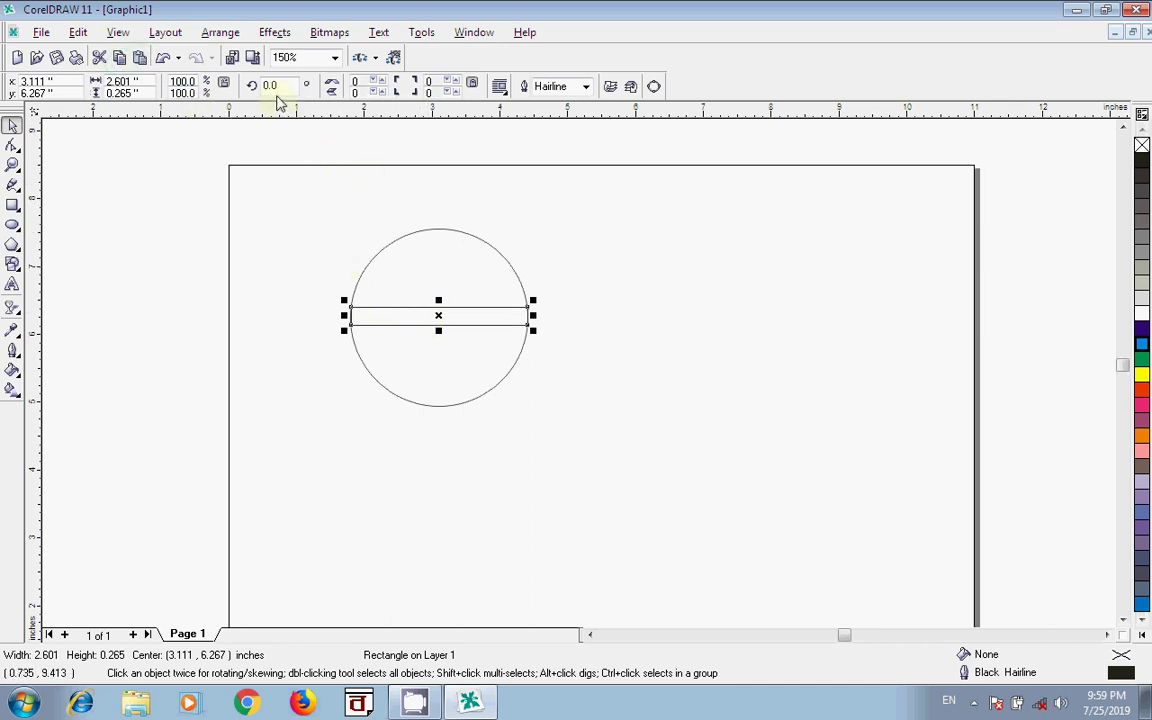
drag(280, 88, 240, 90)
text(90)
key(Return)
click(686, 320)
click(580, 332)
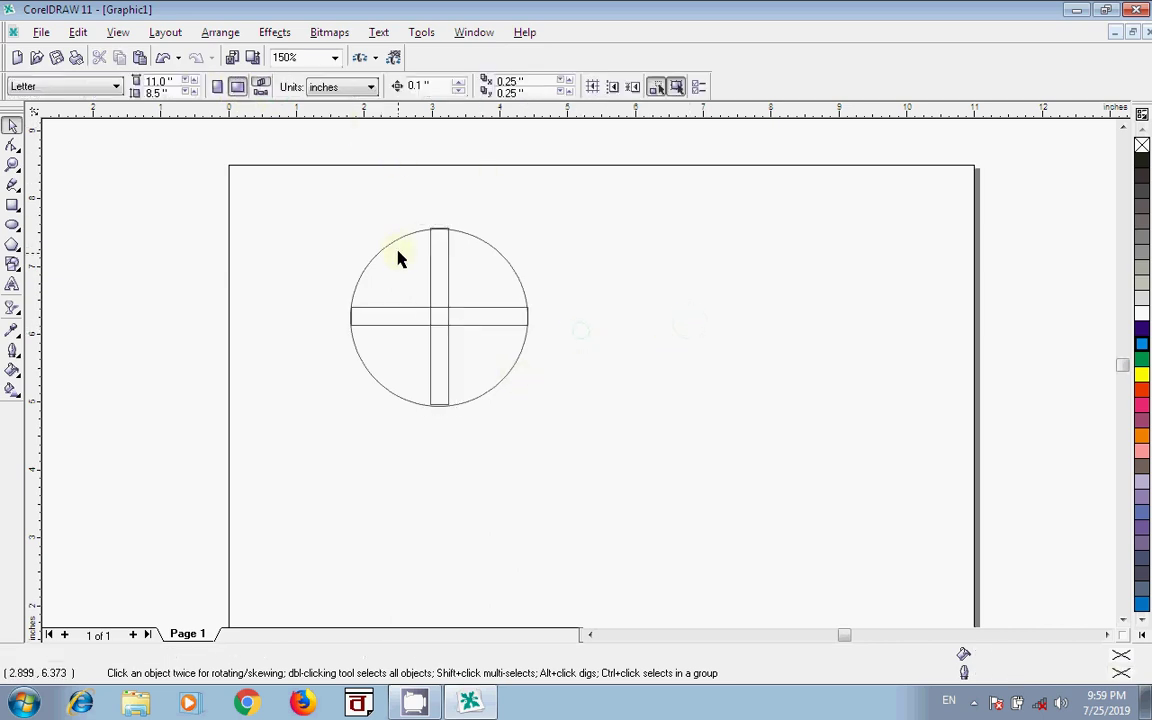
- Fill the circle with green and both crossing bars with red
click(509, 369)
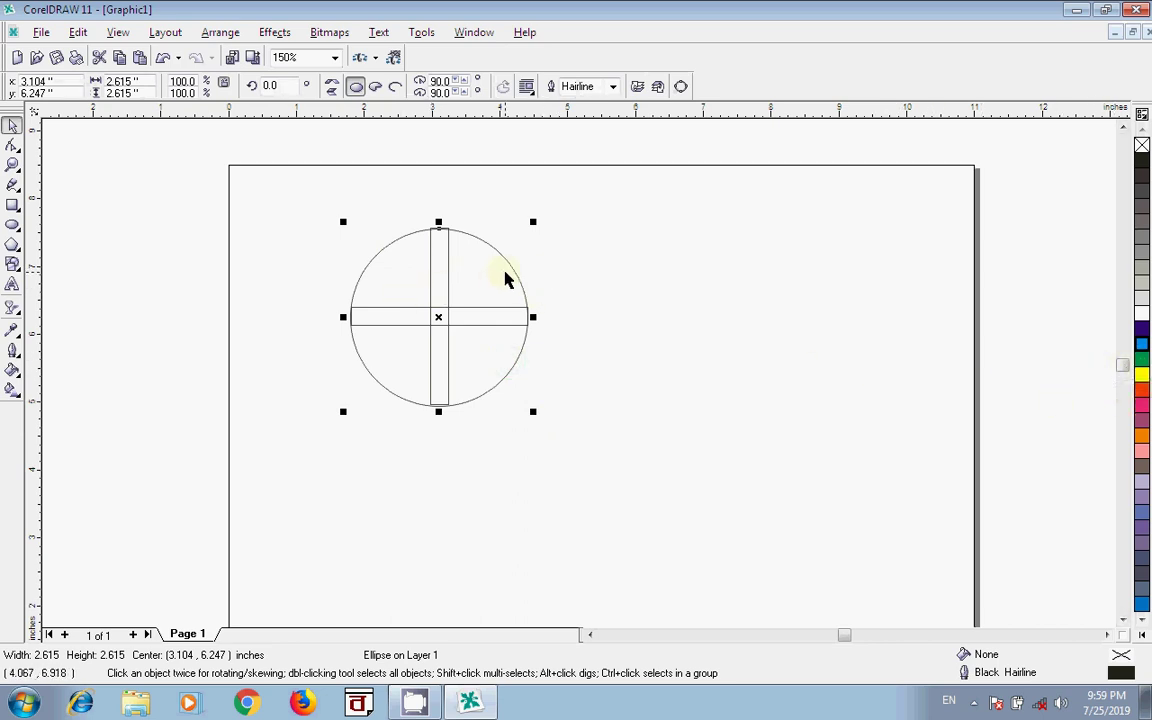
click(1141, 358)
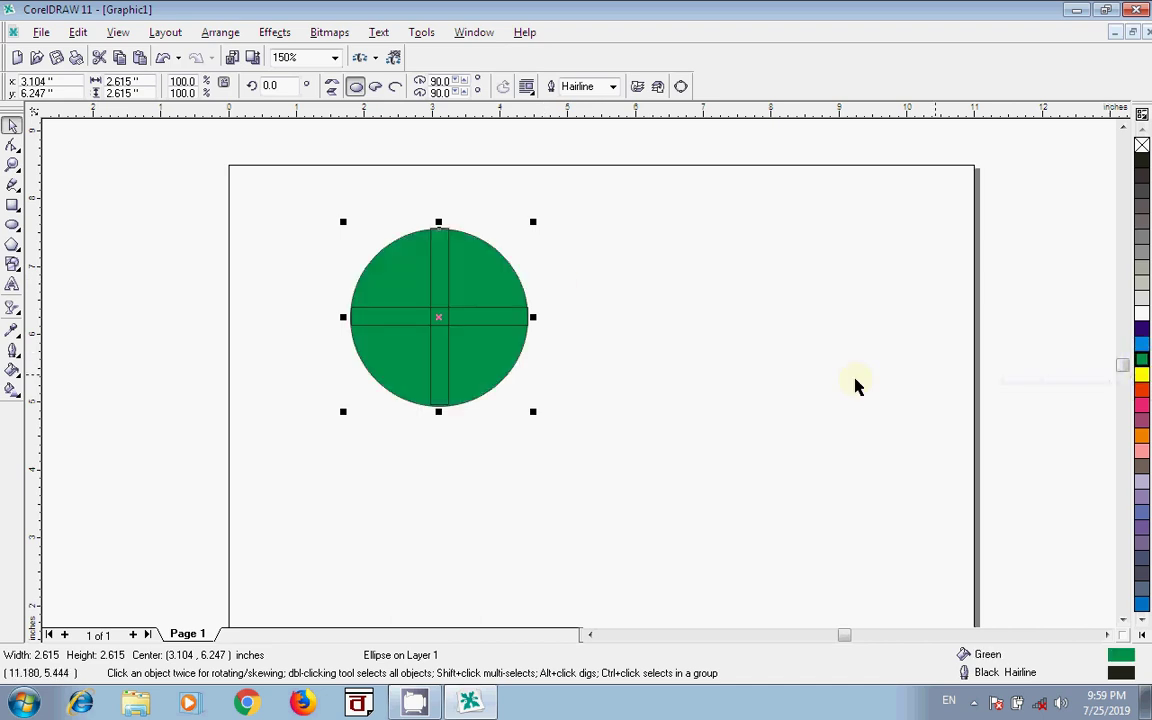
click(505, 320)
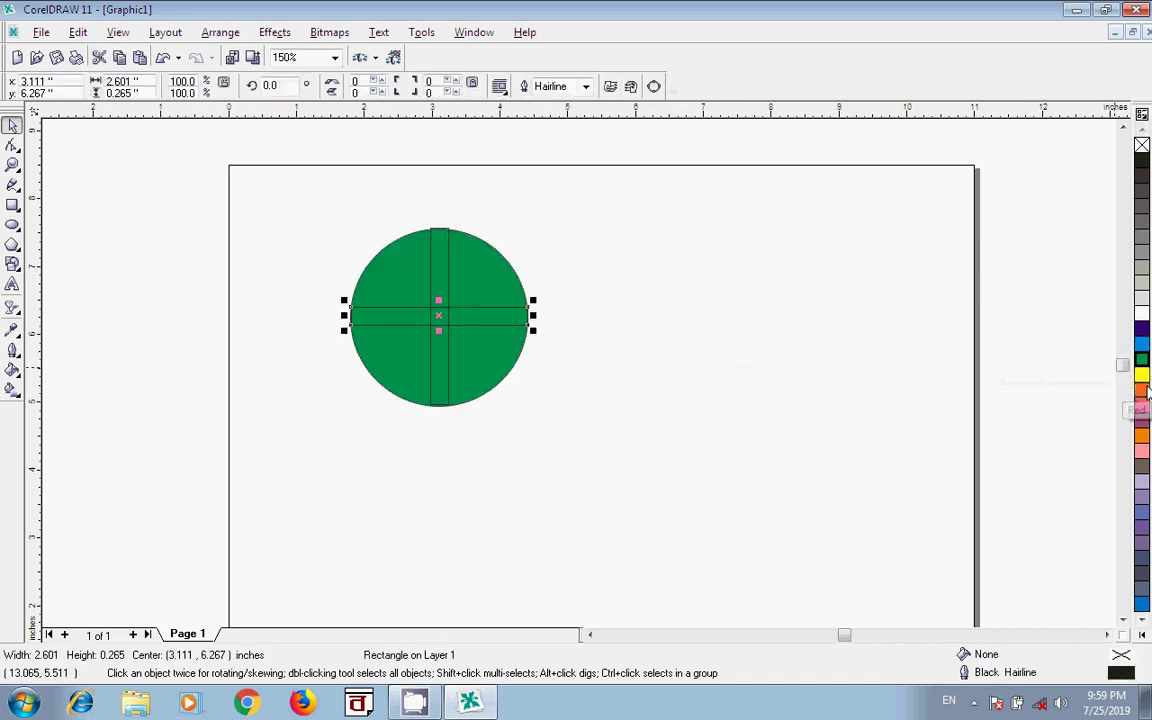
click(1141, 390)
click(442, 288)
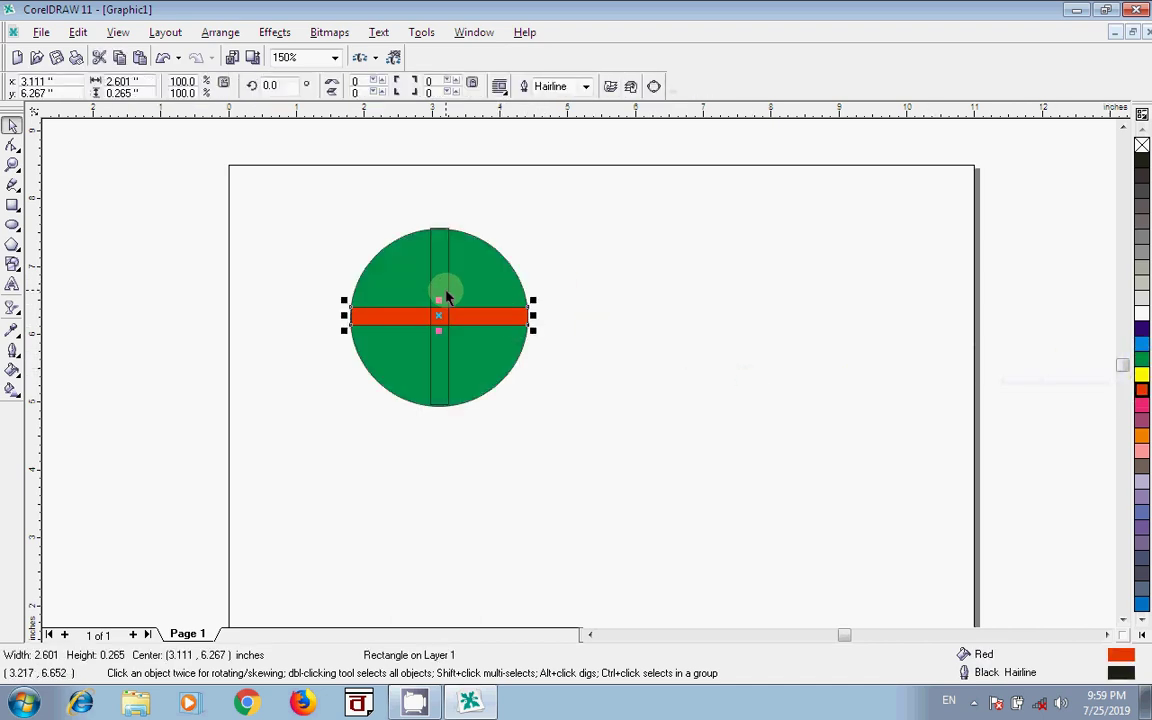
click(1142, 391)
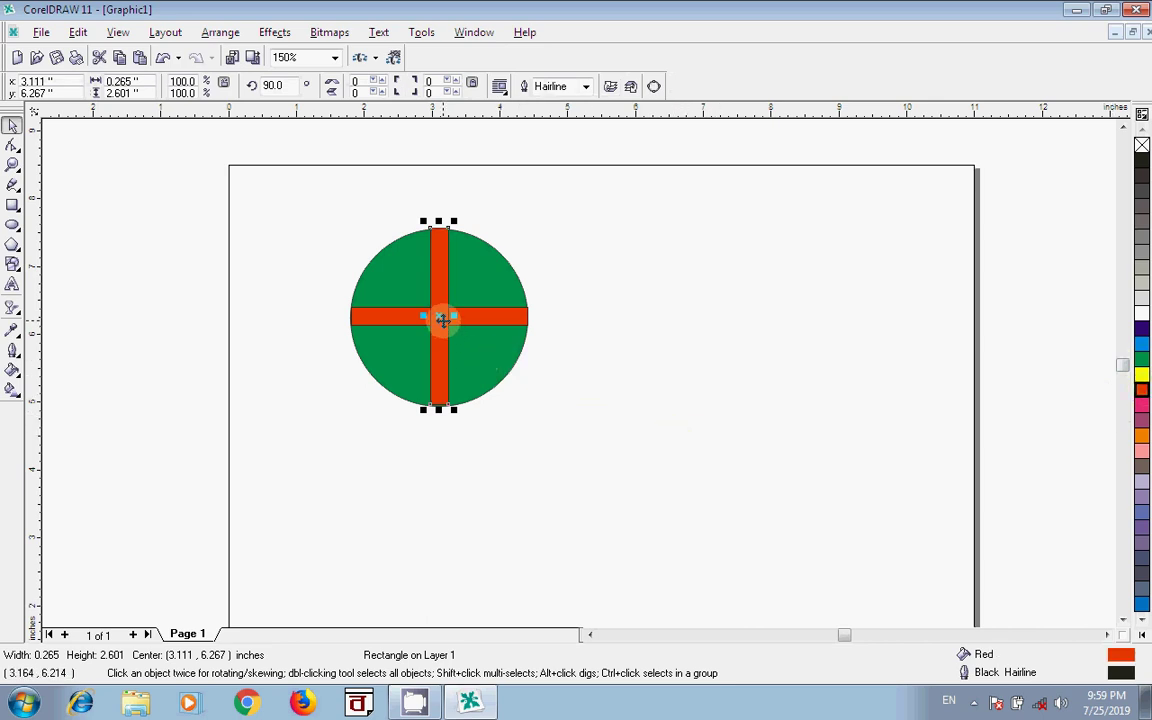
- Give the vertical and horizontal bars a red outline
right_click(1142, 391)
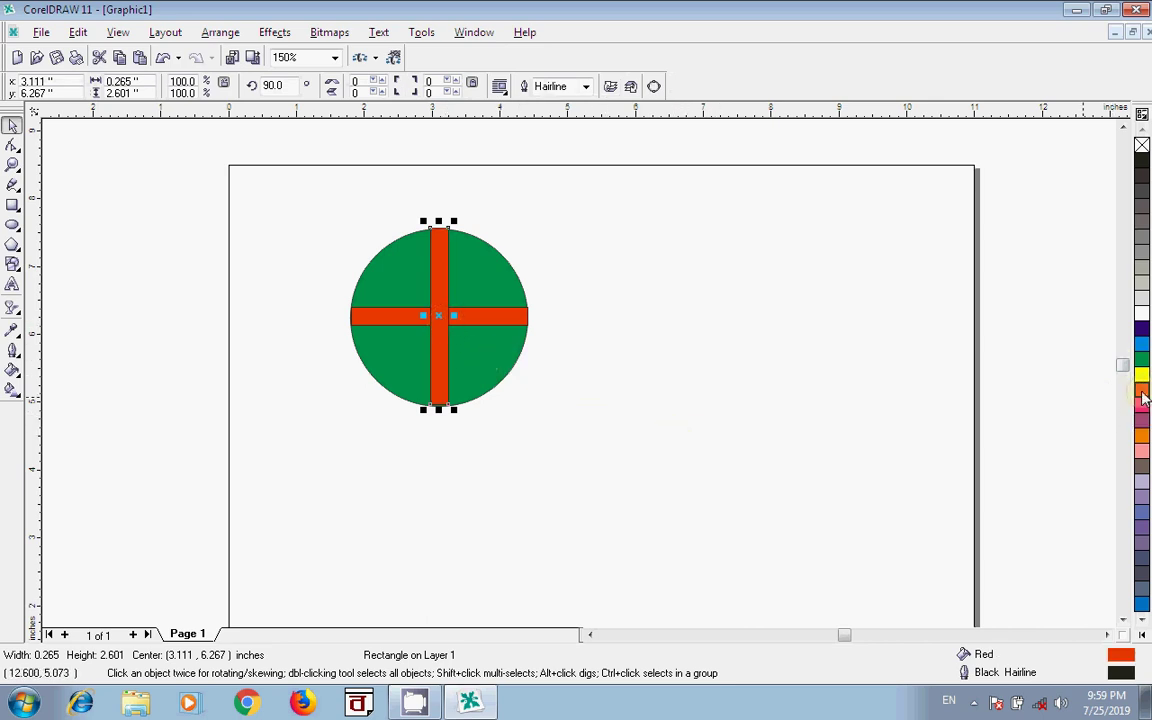
click(501, 316)
right_click(1142, 391)
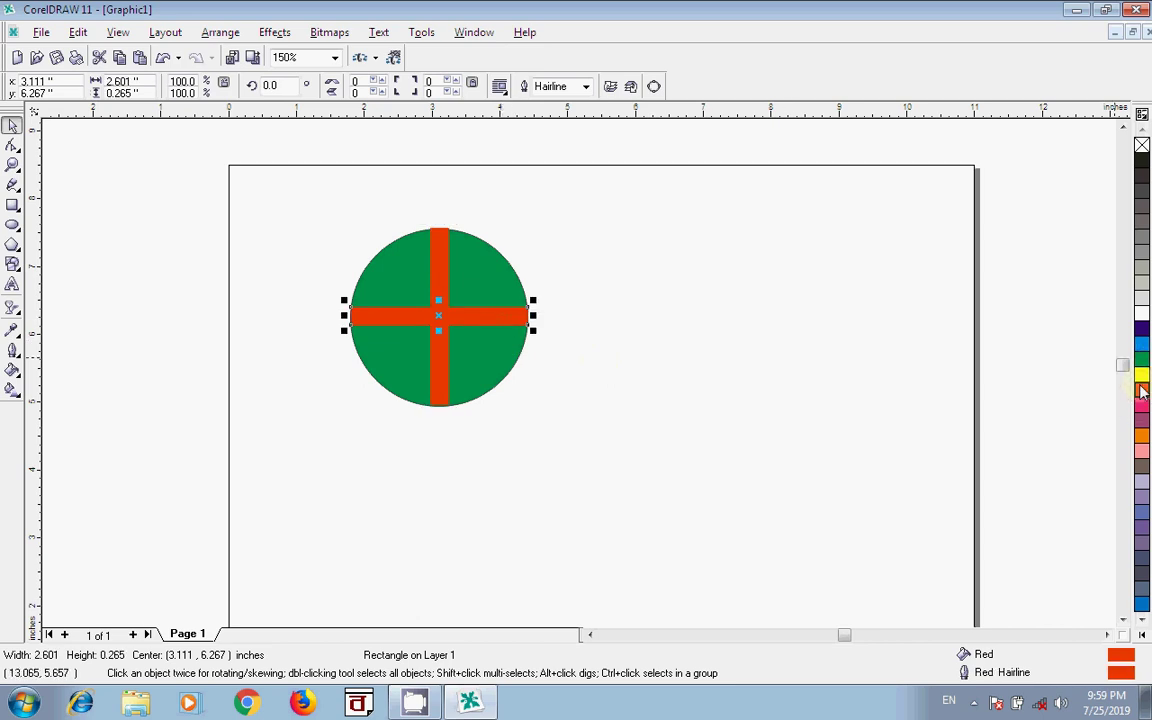
click(617, 368)
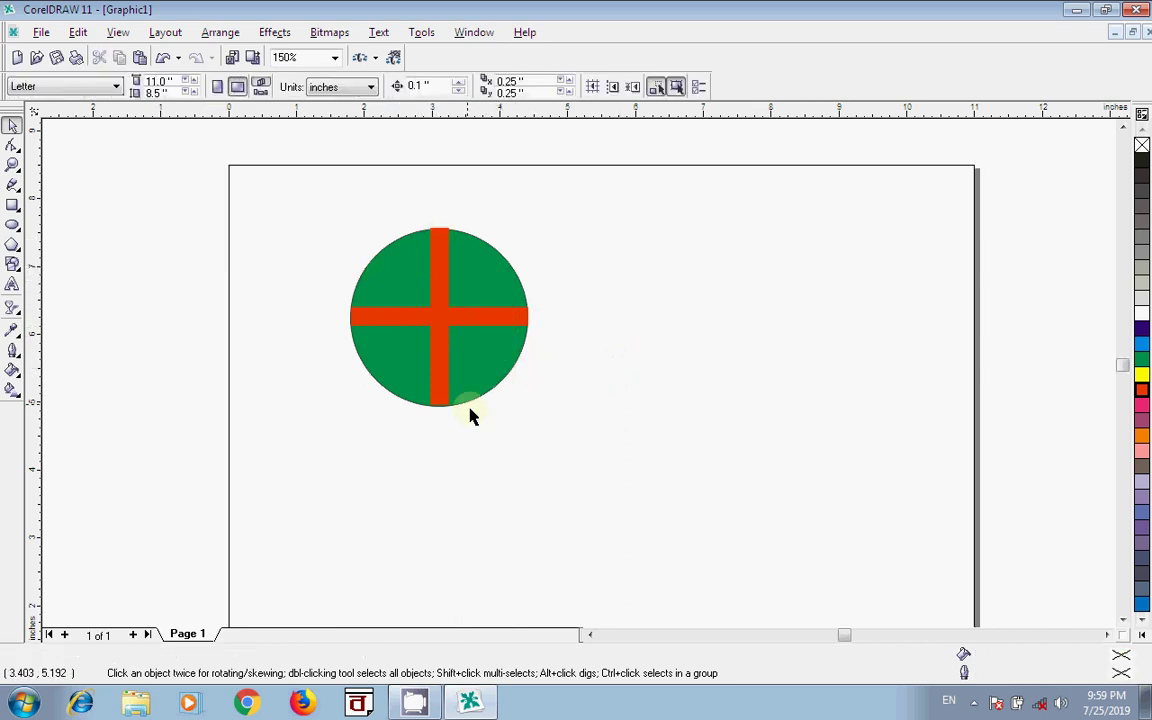
- Duplicate the circle with both bars and place the copy to its right, centered at about 6.95, 6.14 inches
drag(285, 180, 591, 442)
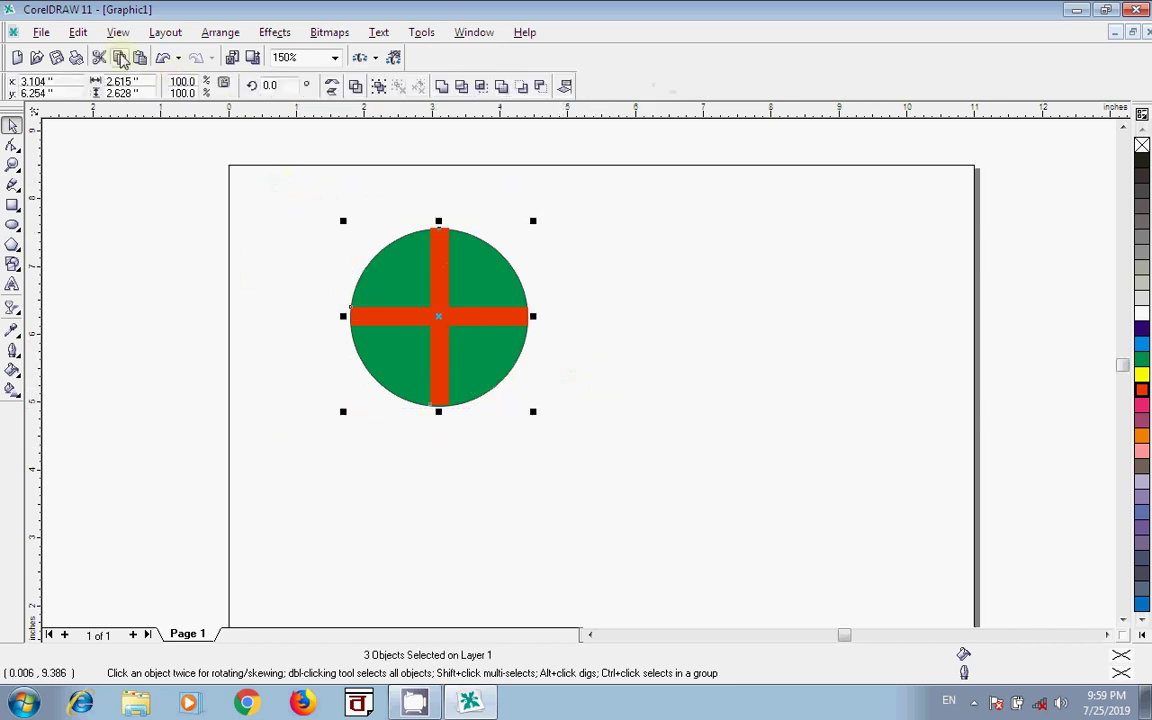
drag(380, 277, 680, 324)
click(609, 461)
- Rotate the copied circle's horizontal bar to a 45-degree diagonal and set its vertical bar's rotation to 135 degrees
click(740, 326)
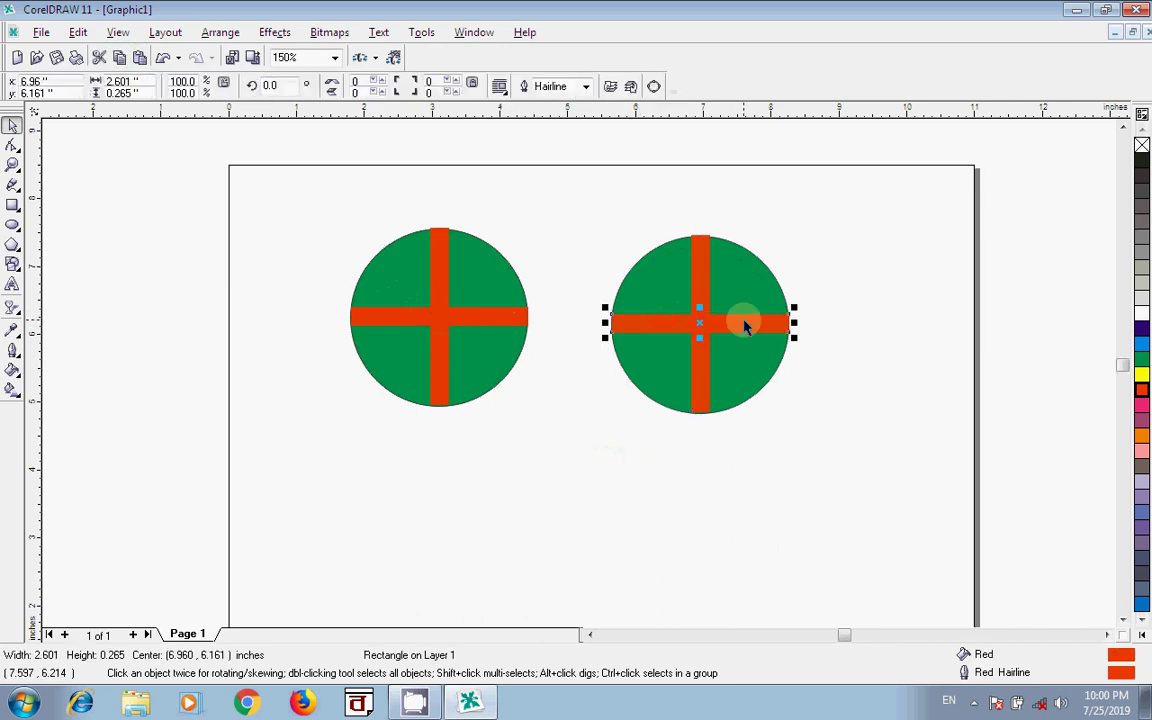
double_click(297, 86)
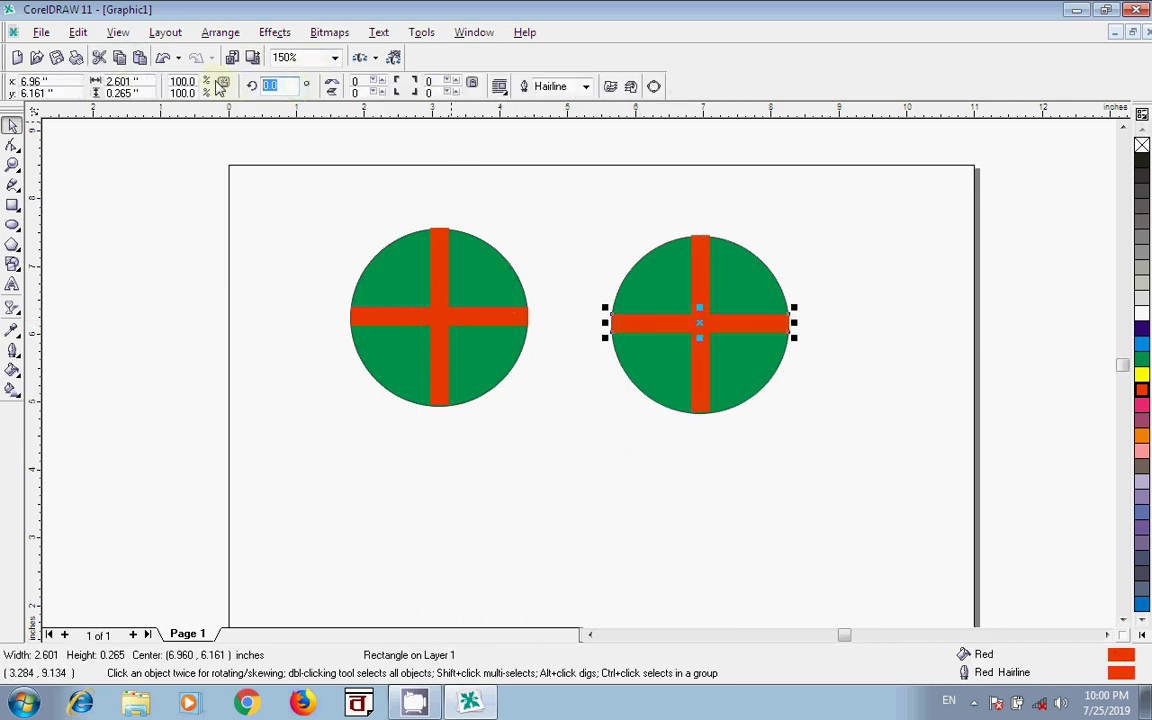
click(650, 322)
drag(604, 338, 598, 250)
double_click(288, 87)
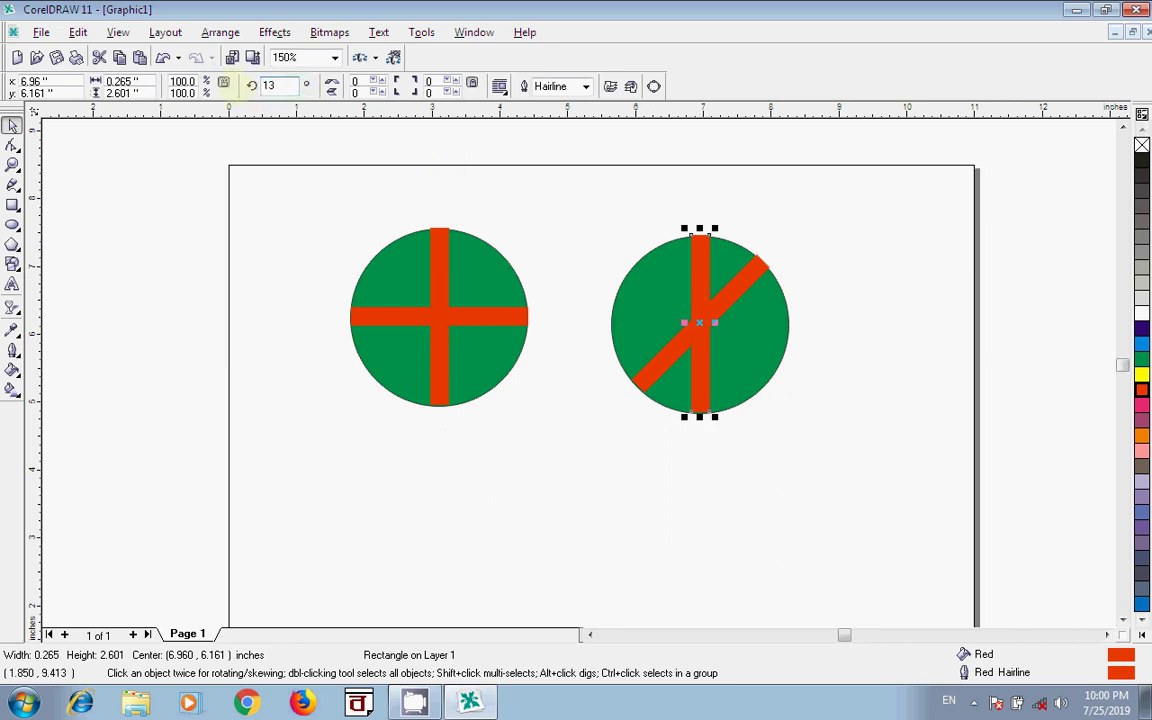
text(135)
key(Return)
click(592, 518)
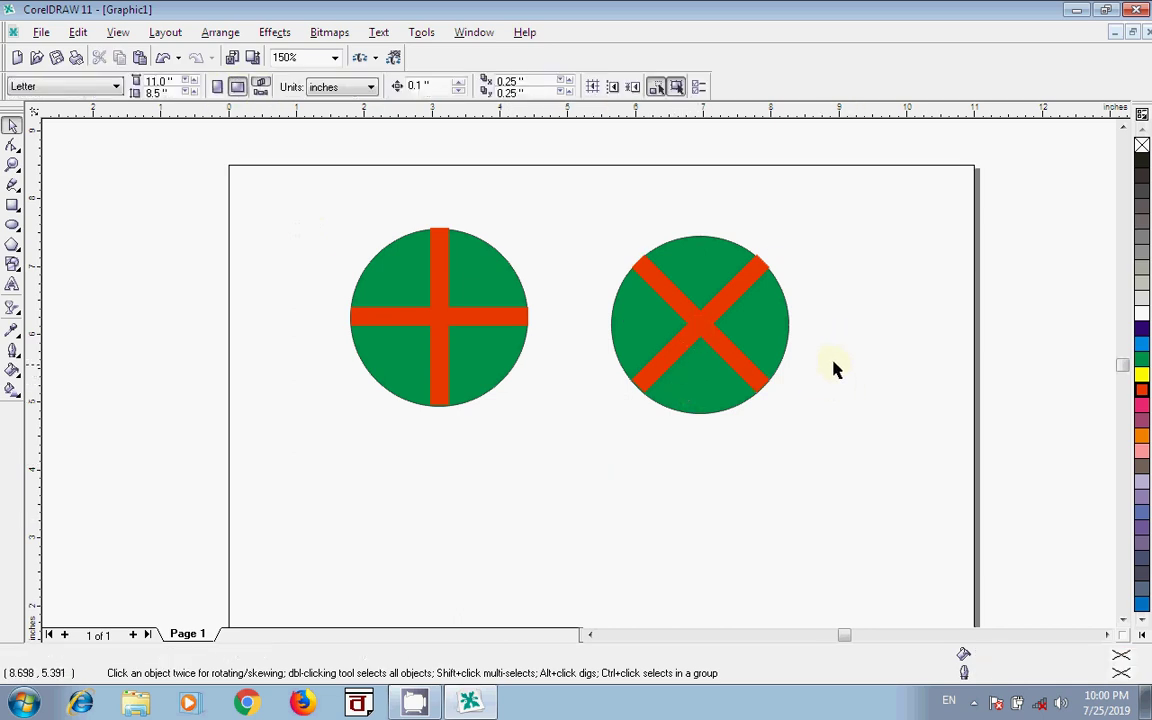
- Fill the right circle with black
click(716, 338)
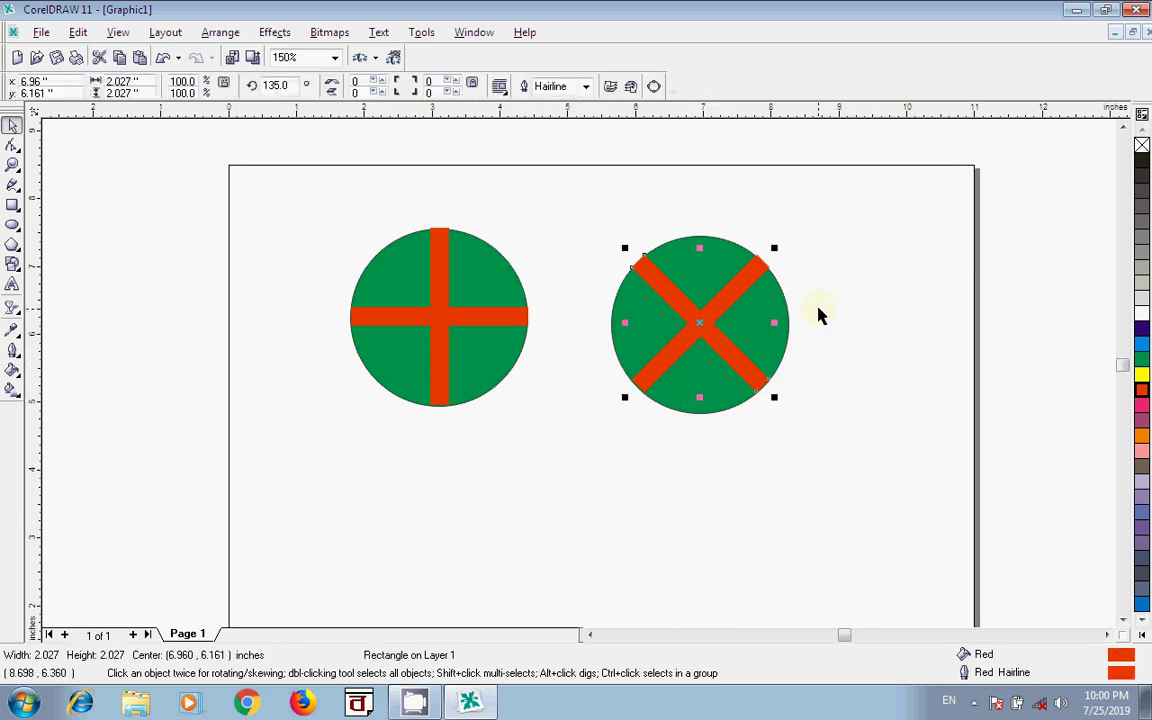
click(758, 311)
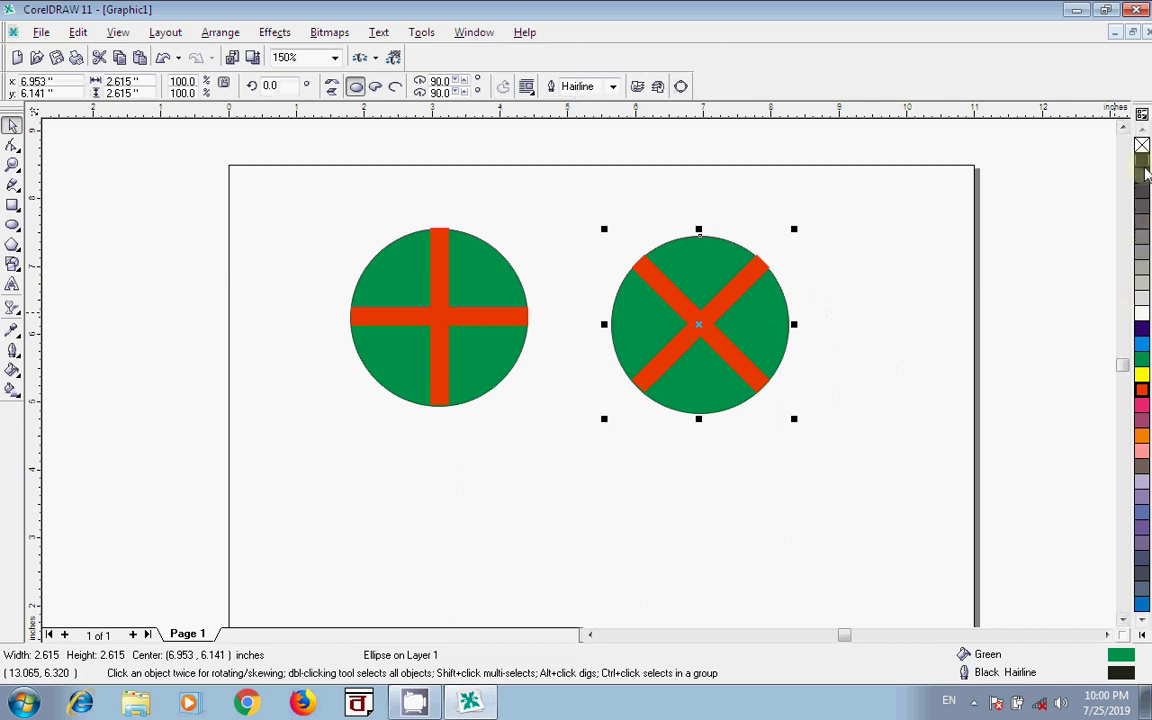
click(1142, 168)
click(949, 342)
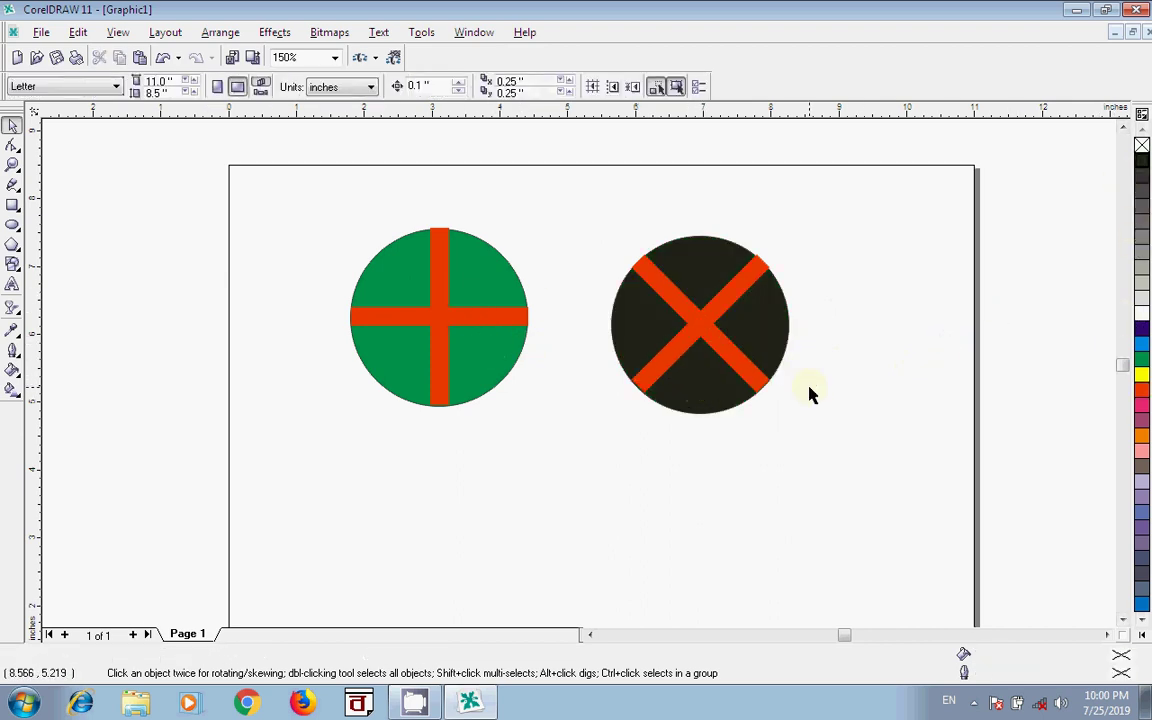
- Delete both crossed circles and draw a circle about 2.73 inches in diameter in the page's upper-left area
drag(273, 184, 843, 473)
key(Delete)
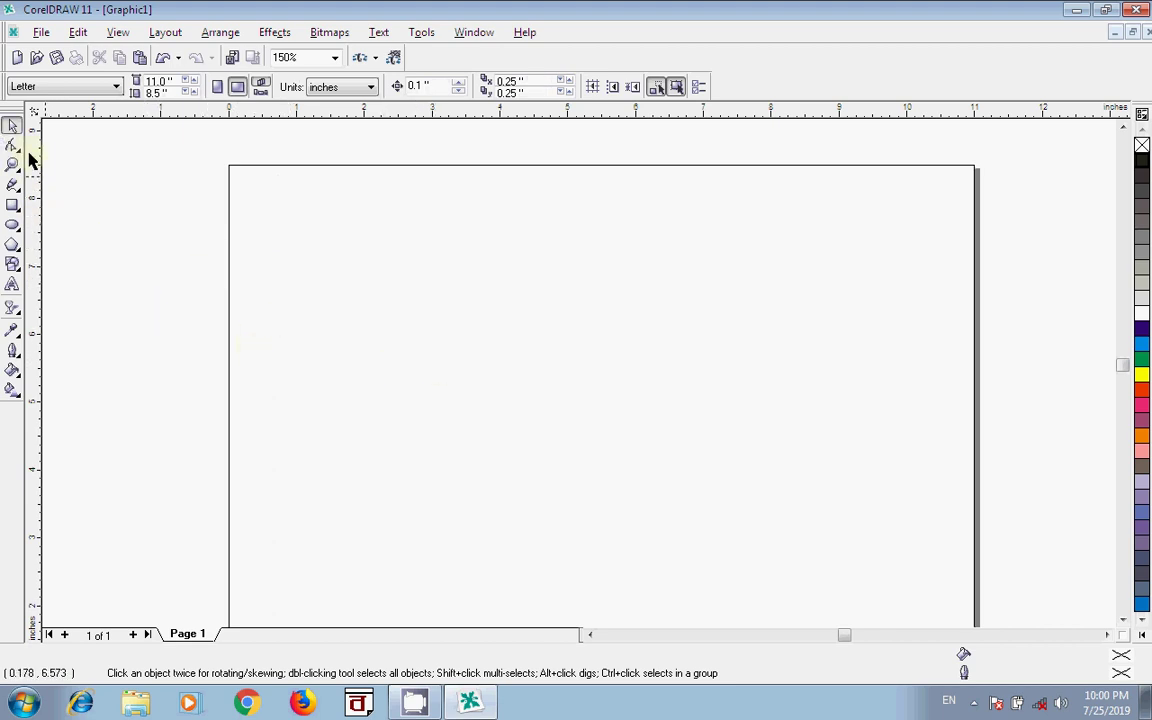
click(13, 226)
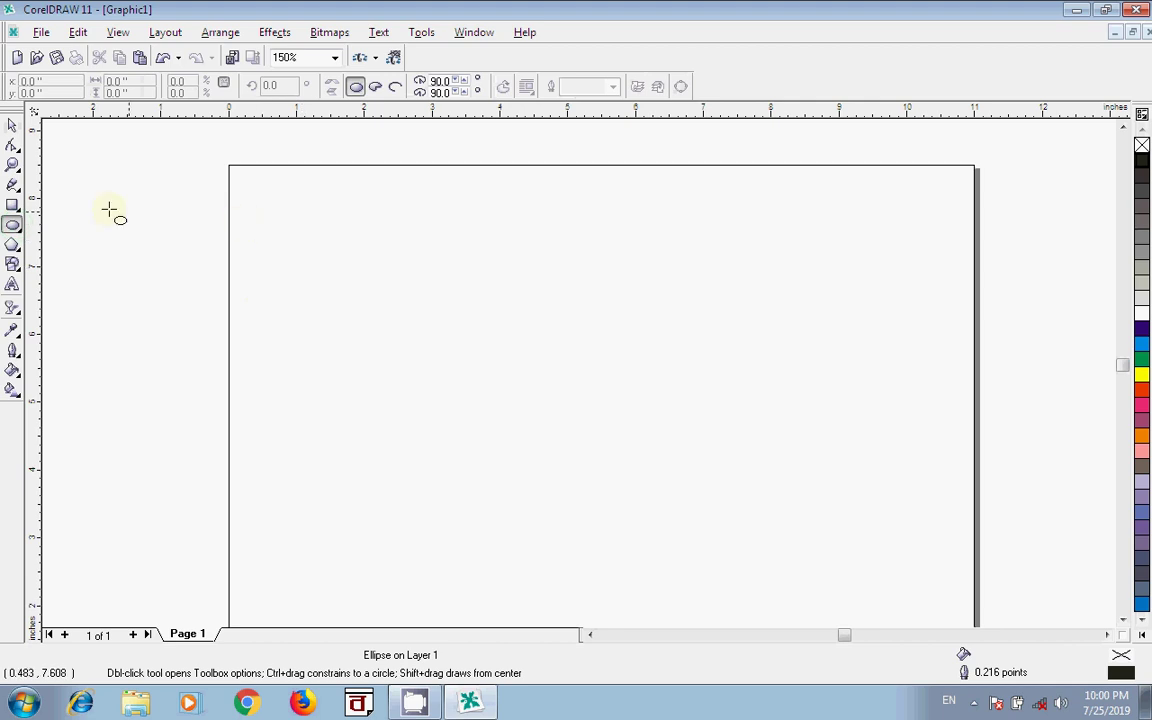
click(15, 206)
click(14, 226)
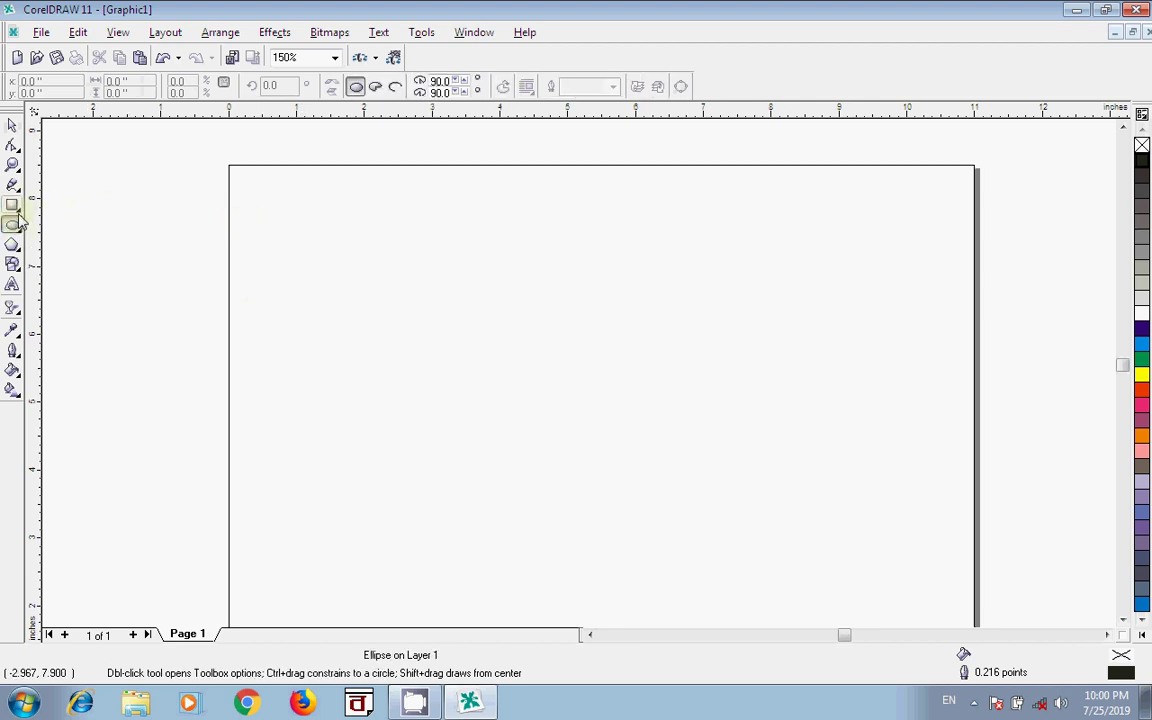
drag(341, 238, 513, 393)
drag(514, 394, 525, 404)
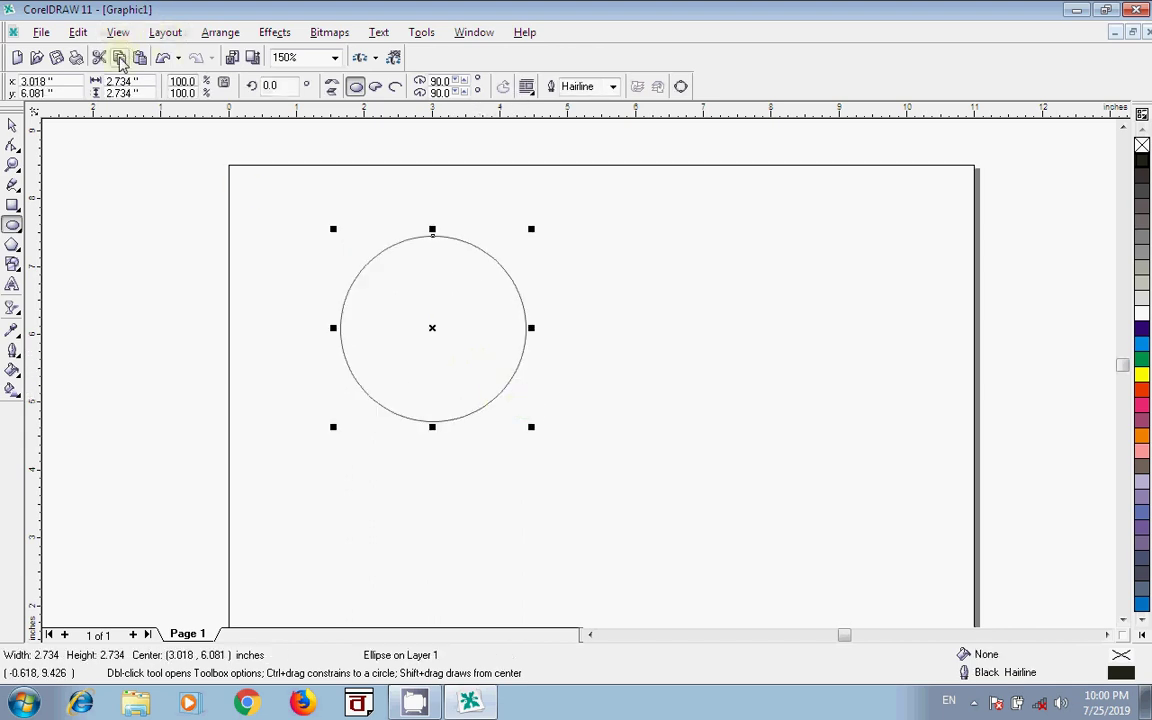
- Duplicate the circle in place and shrink the copy around its center to about 0.53 inches in diameter
key(space)
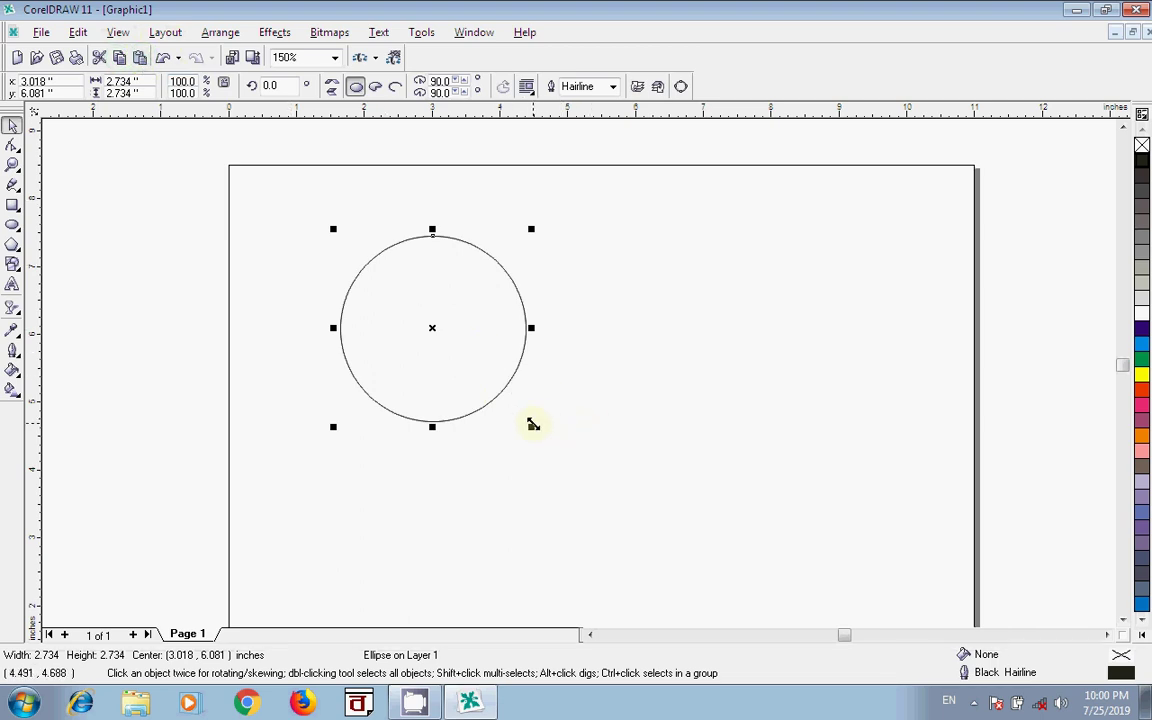
drag(531, 427, 514, 411)
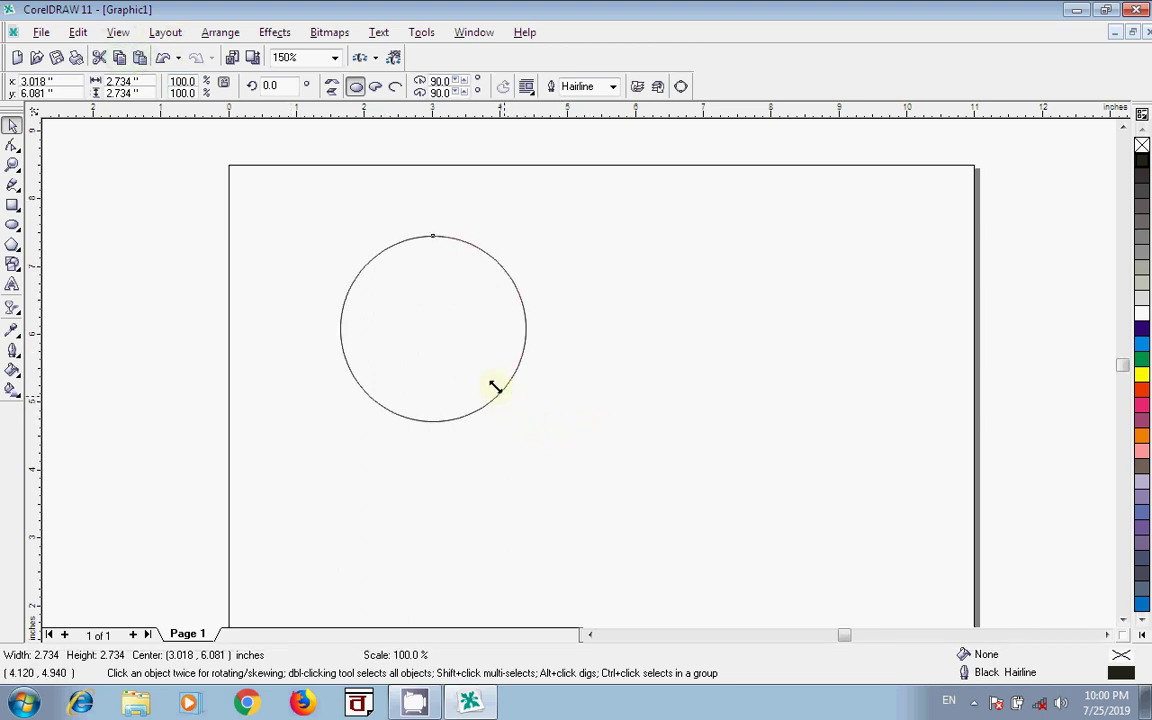
mouse_move(475, 371)
mouse_down()
mouse_move(478, 388)
mouse_move(432, 360)
mouse_move(378, 288)
mouse_move(457, 364)
mouse_up()
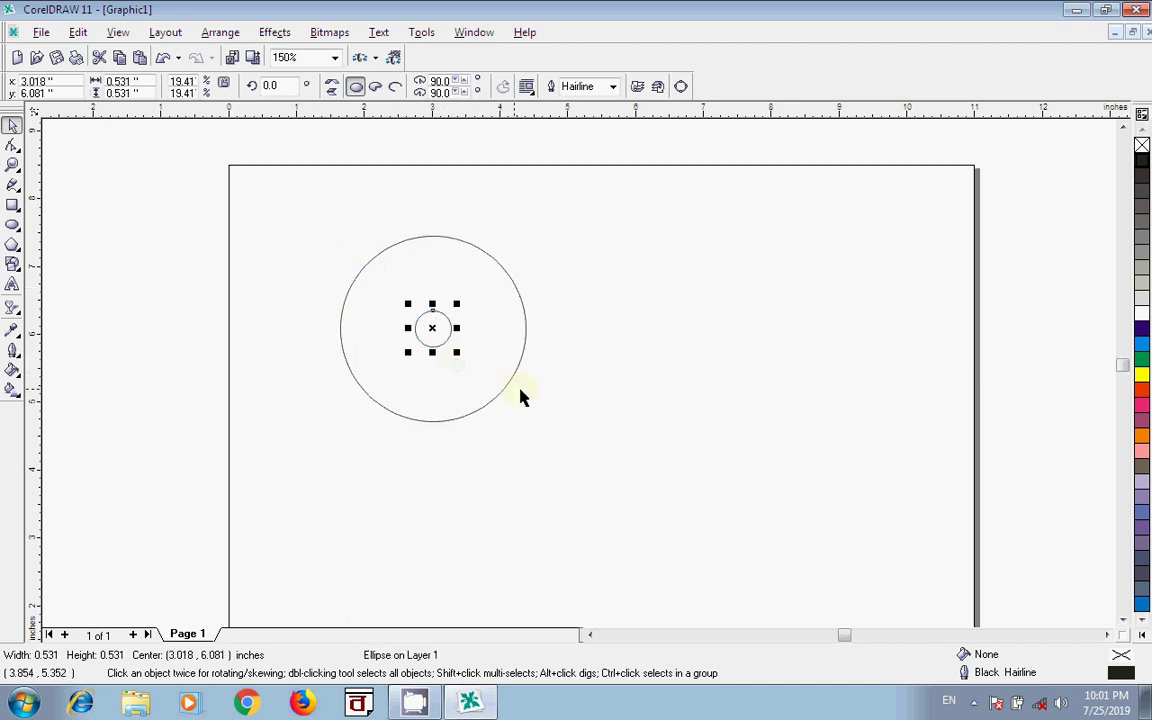
- Draw a narrow bar about 0.12 by 1.21 inches from the inner circle down to the outer circle's edge, centered at about 3.03, 5.25 inches
click(13, 205)
click(439, 407)
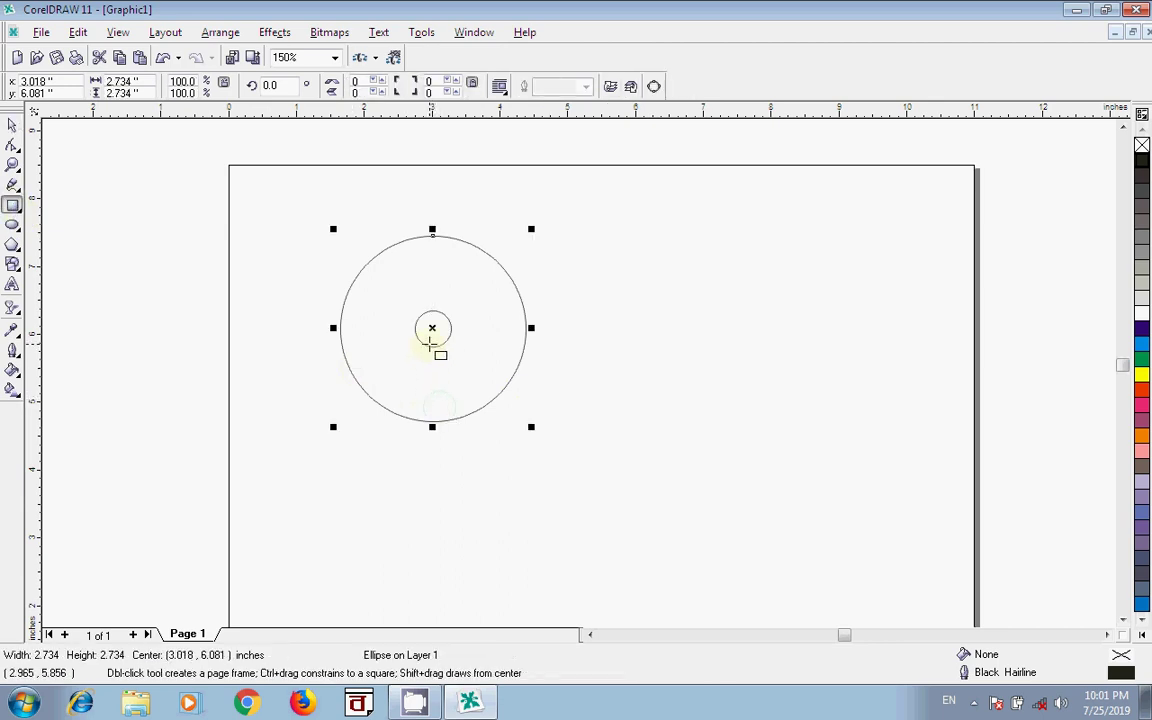
drag(431, 341, 437, 421)
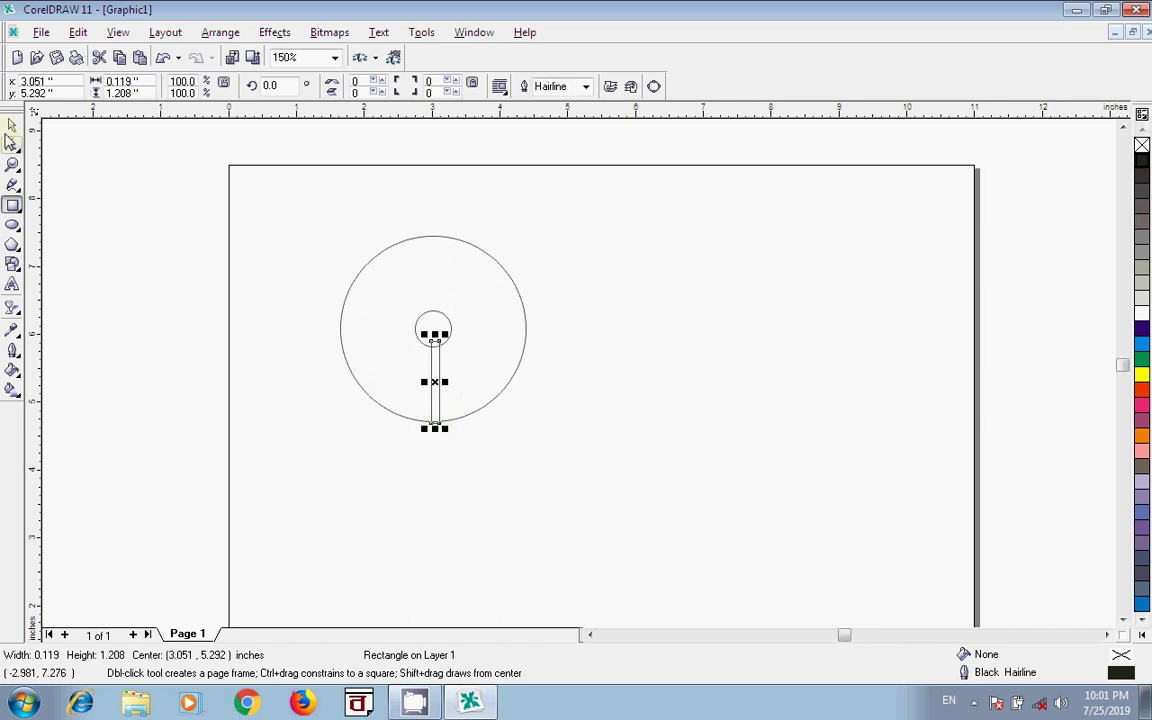
click(12, 125)
click(677, 431)
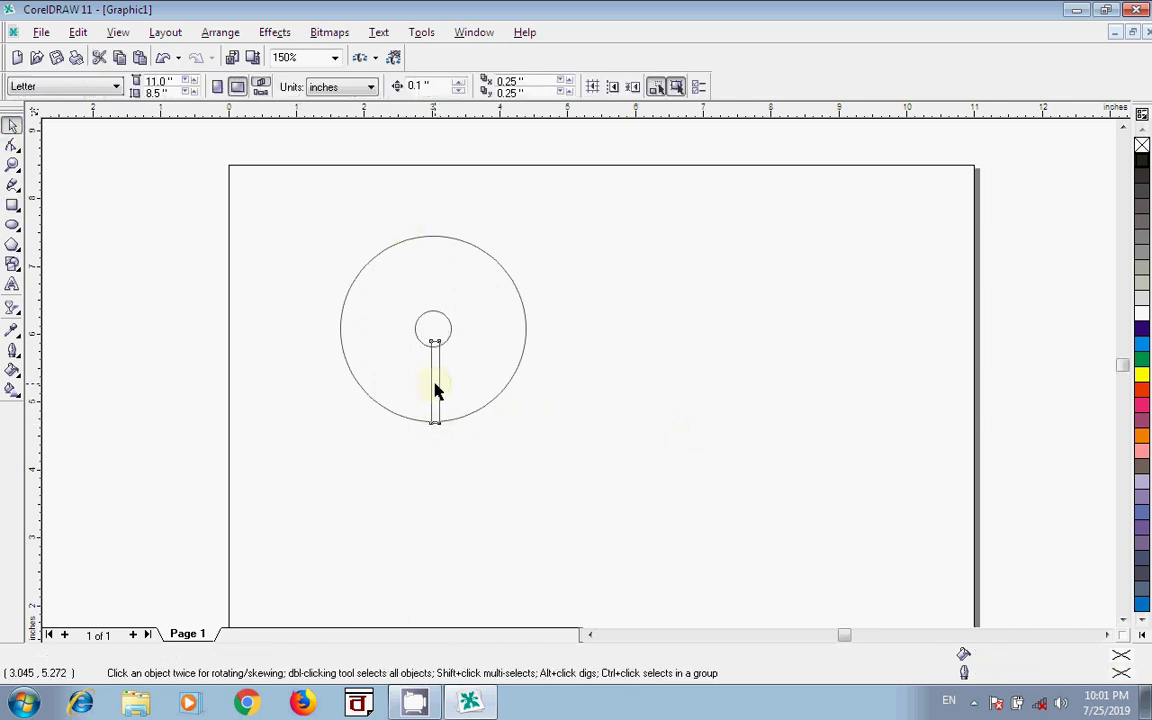
drag(433, 390, 434, 393)
click(535, 423)
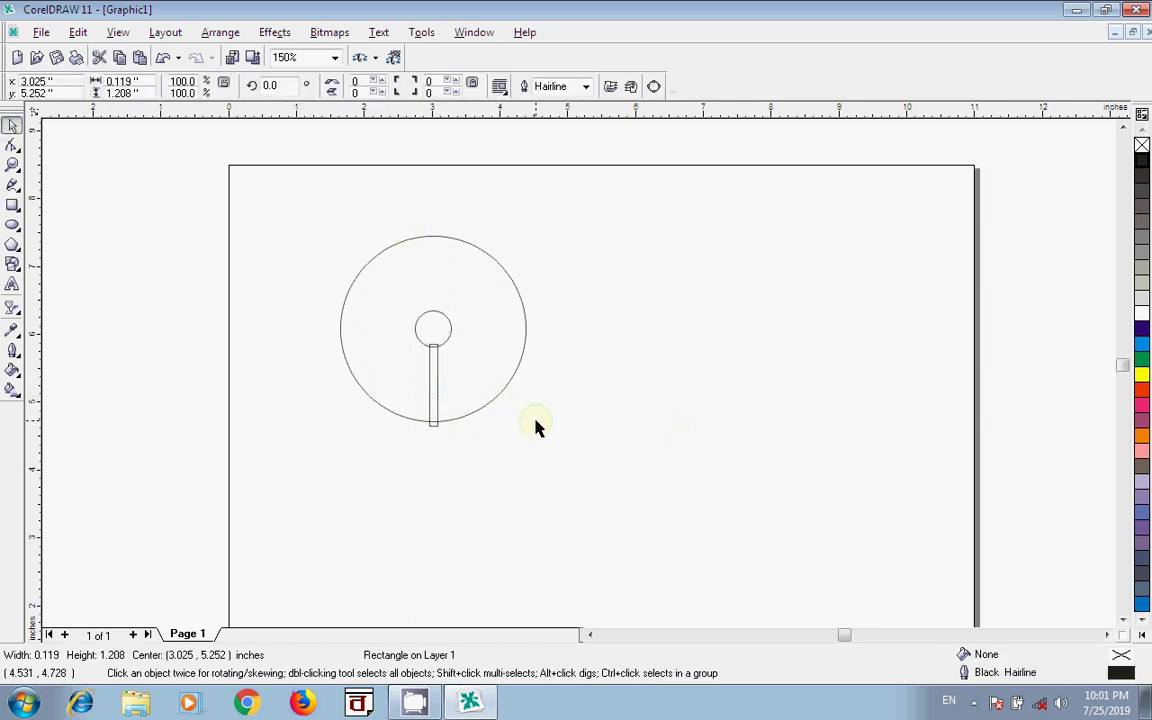
- Fill the large circle with cyan and the small inner circle with white
click(497, 366)
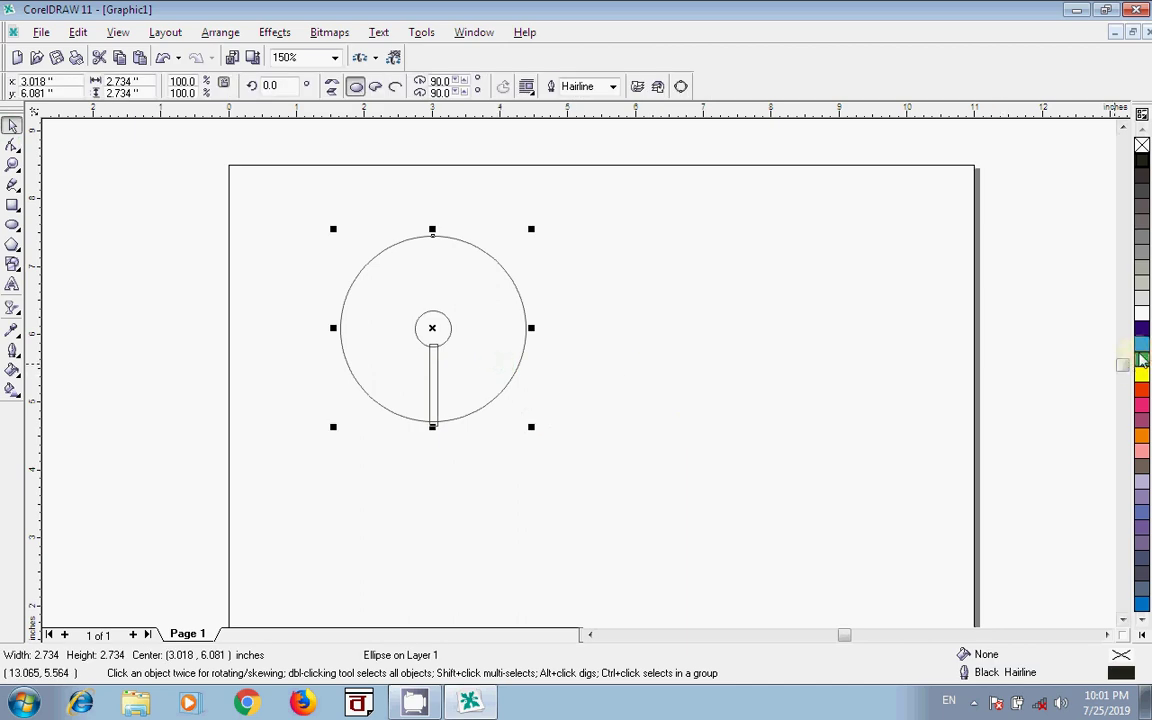
click(1141, 343)
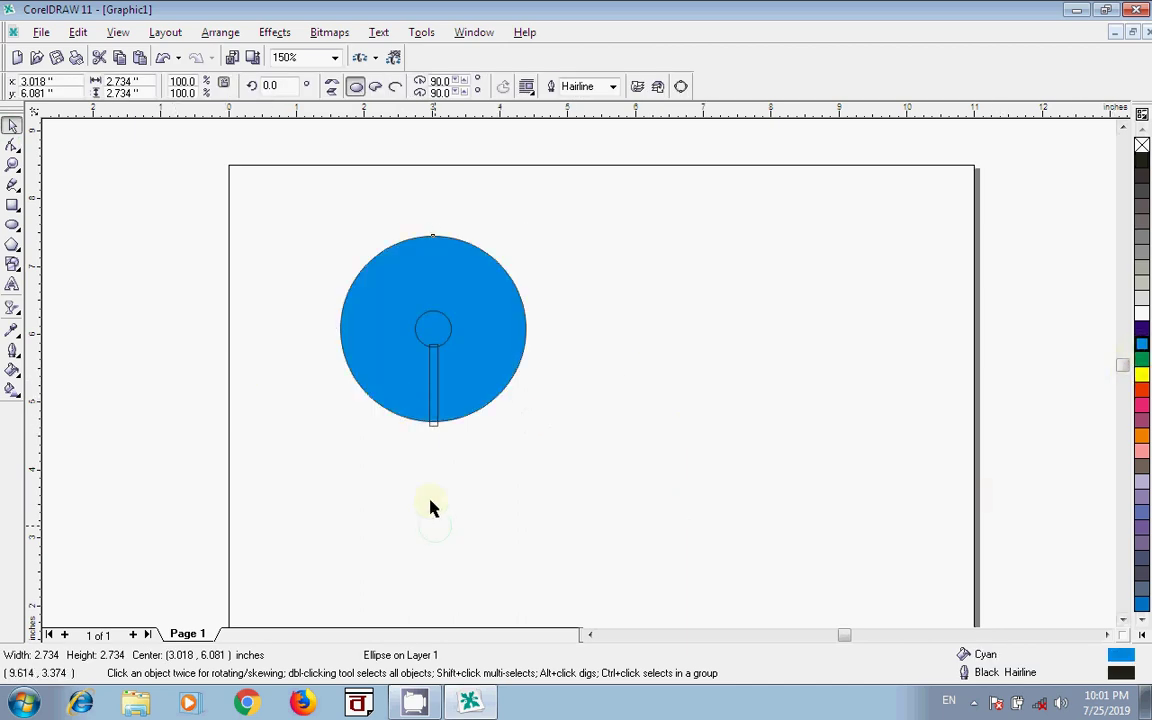
click(432, 318)
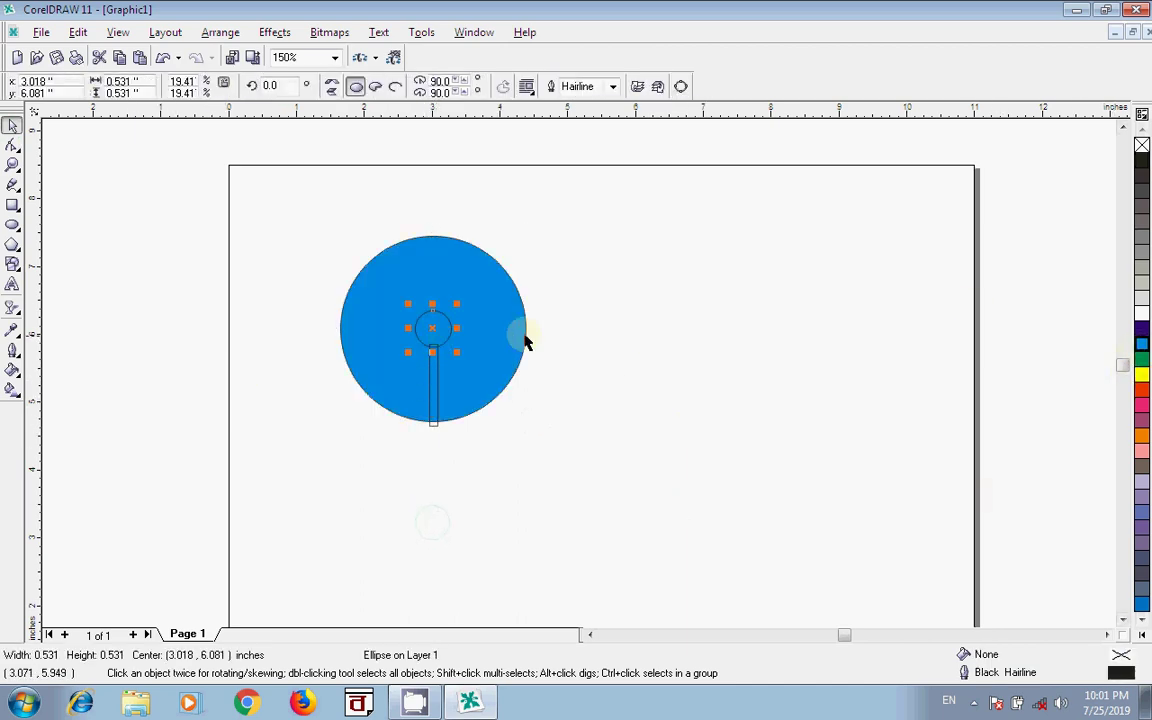
click(1141, 313)
- Give the narrow bar below the inner circle a white fill and a white outline
click(440, 405)
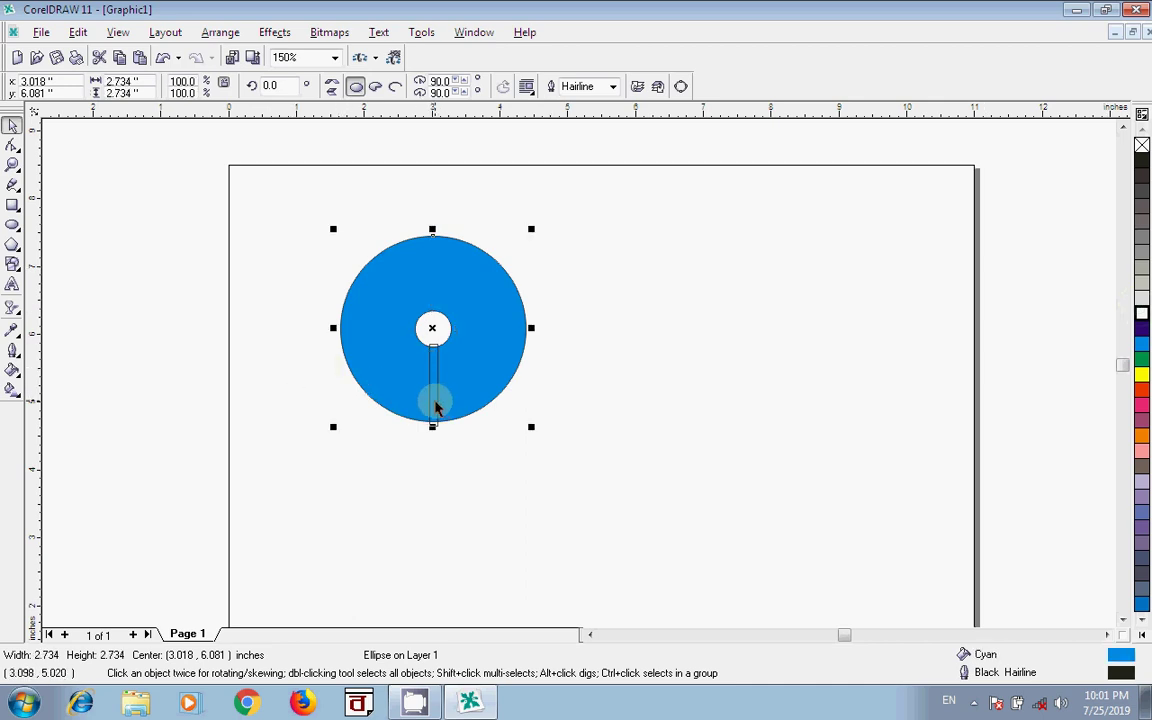
click(436, 399)
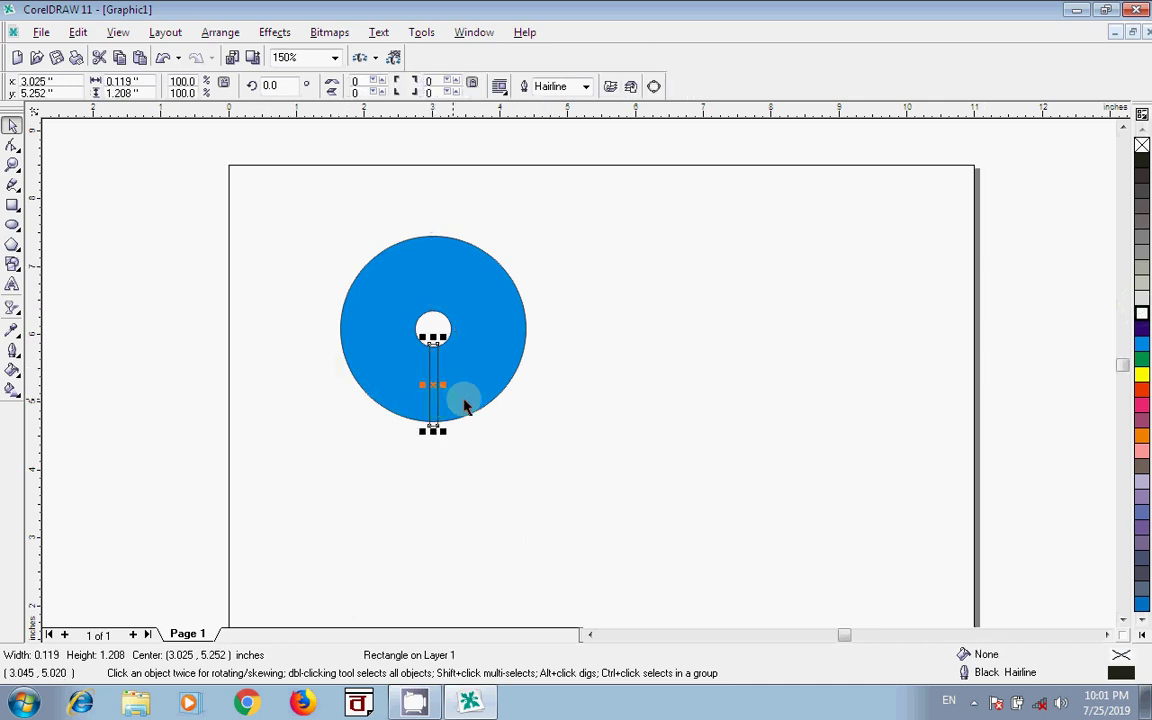
click(1141, 314)
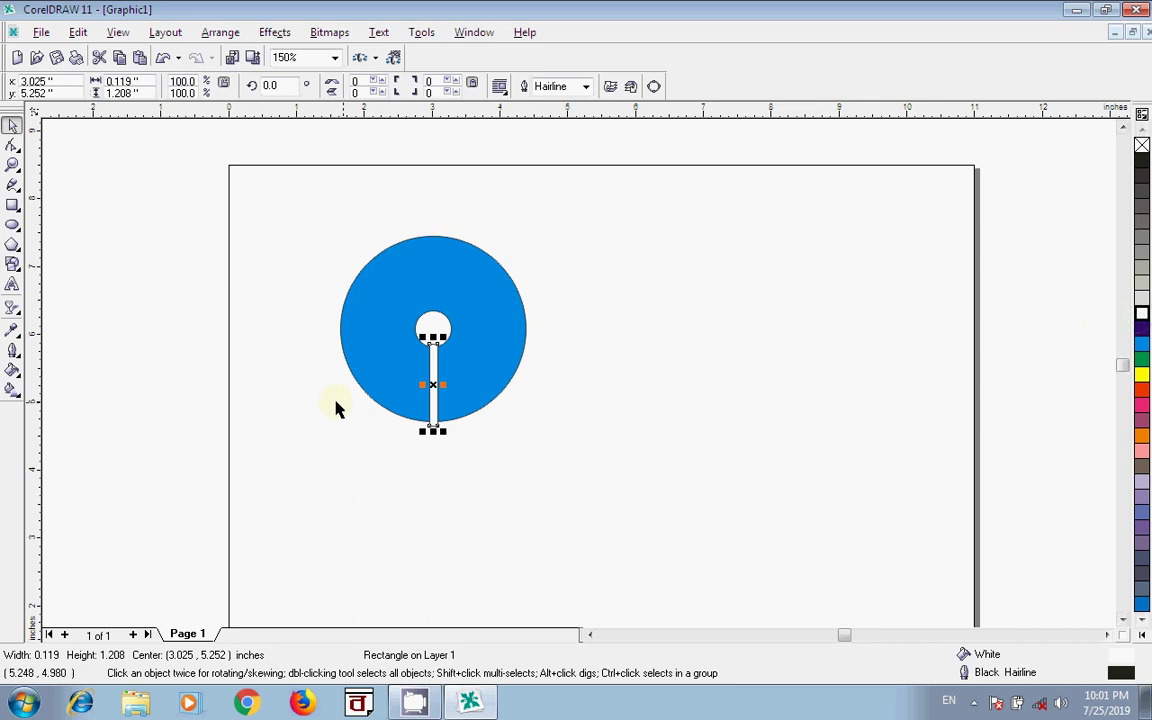
right_click(1141, 314)
click(724, 362)
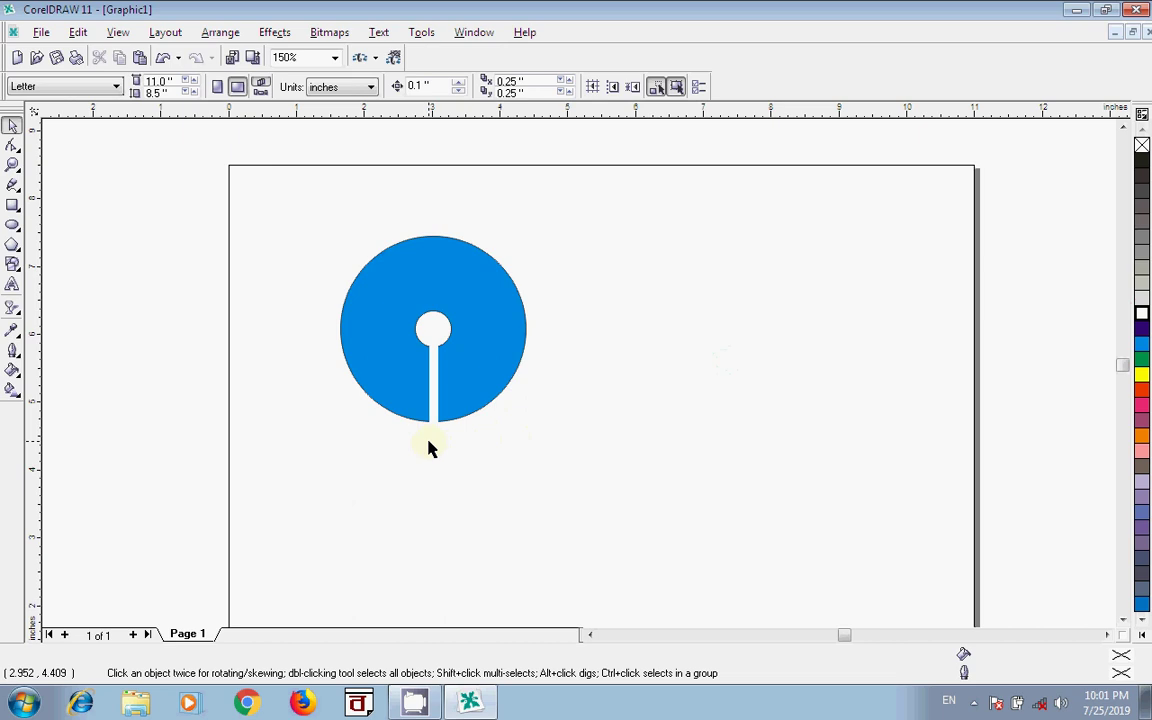
- Select the cyan circle together with its inner circle and bar and delete the whole figure
drag(282, 209, 600, 465)
drag(464, 383, 577, 382)
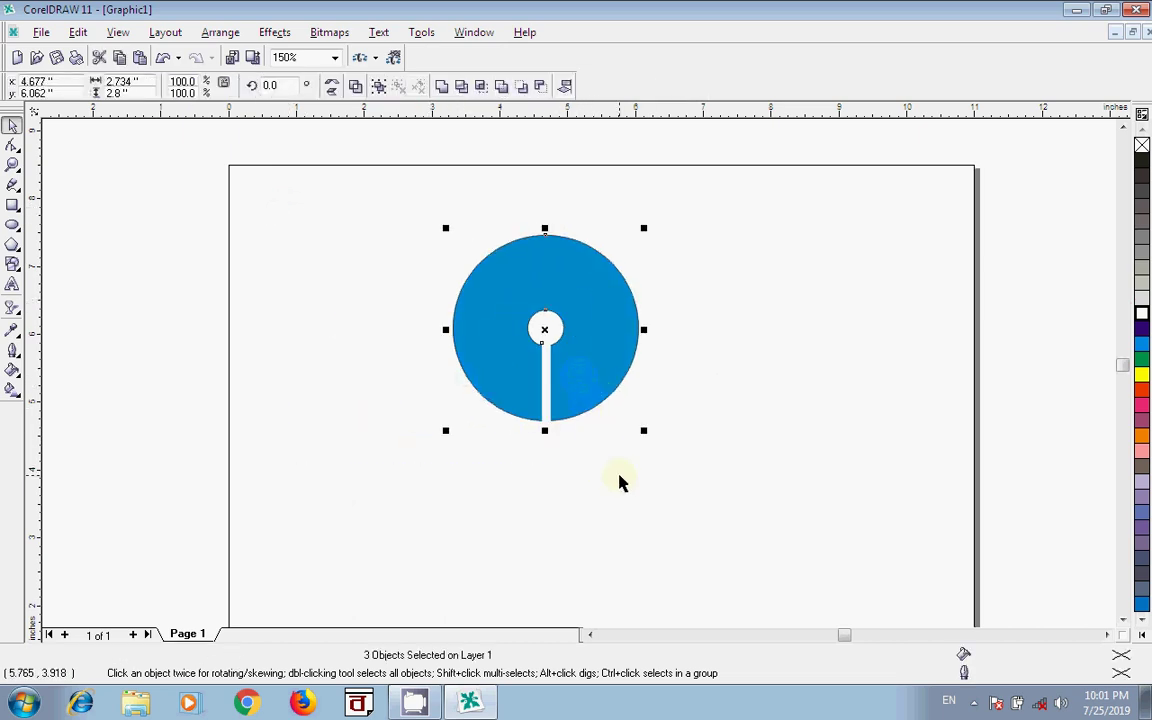
key(Delete)
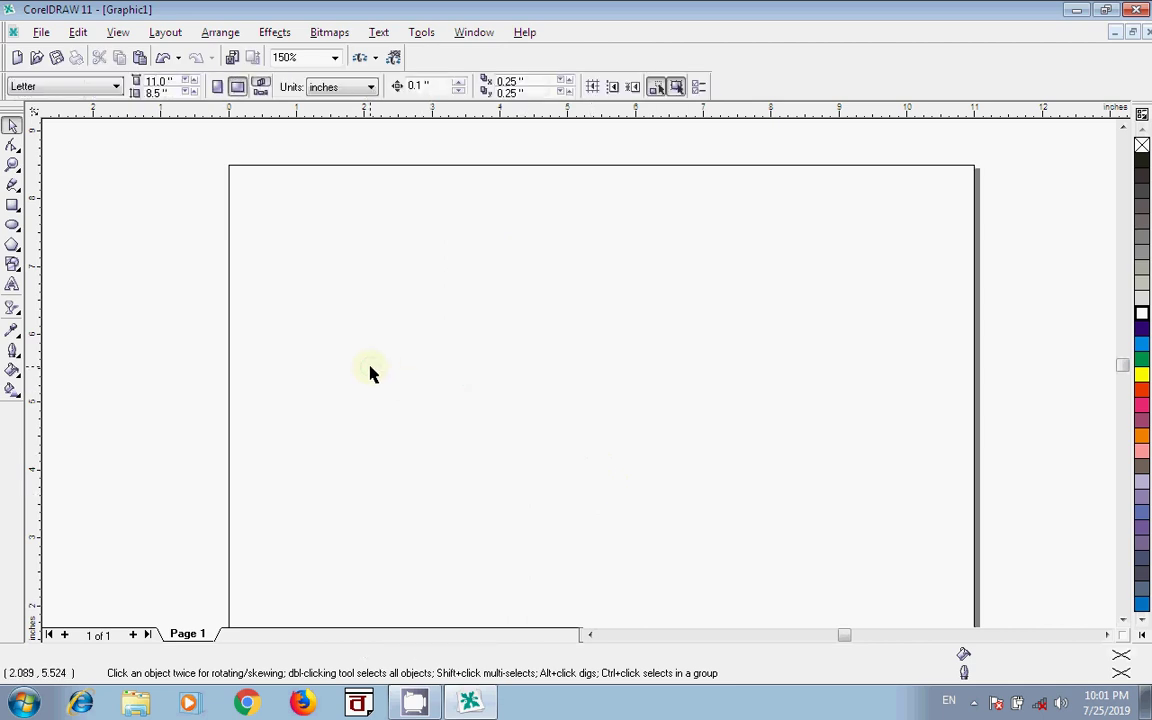
- Create a new document from the full-page template Flyer_Glass, including its graphics
click(41, 33)
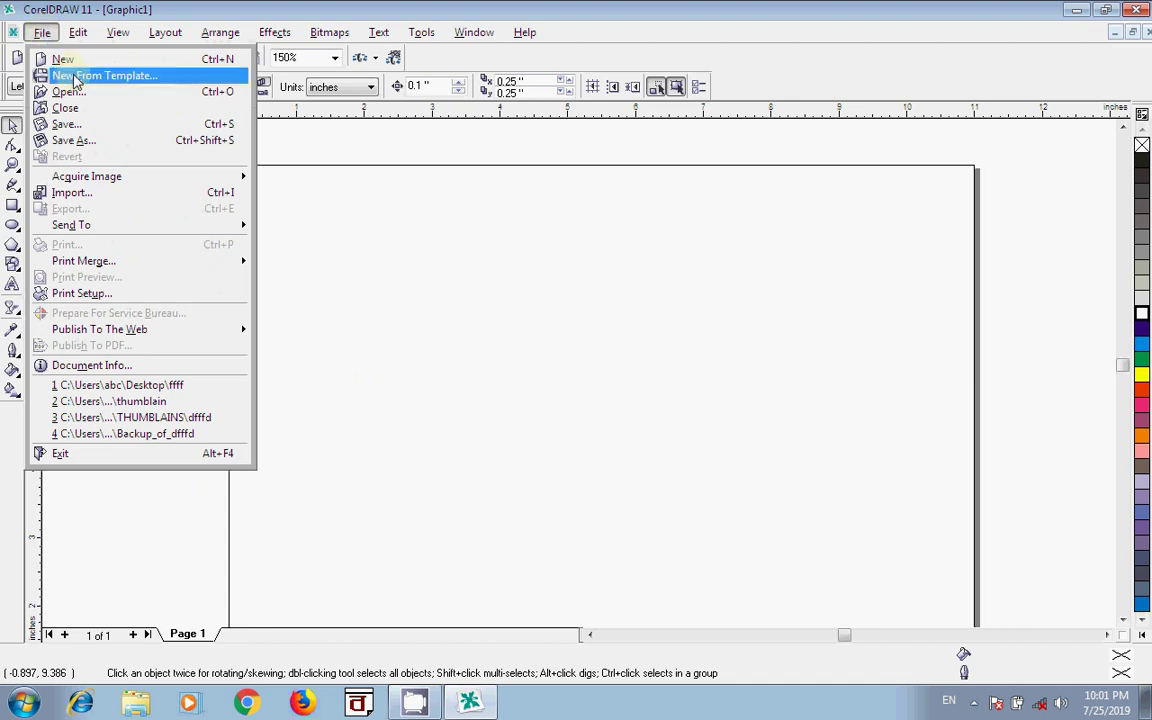
click(155, 83)
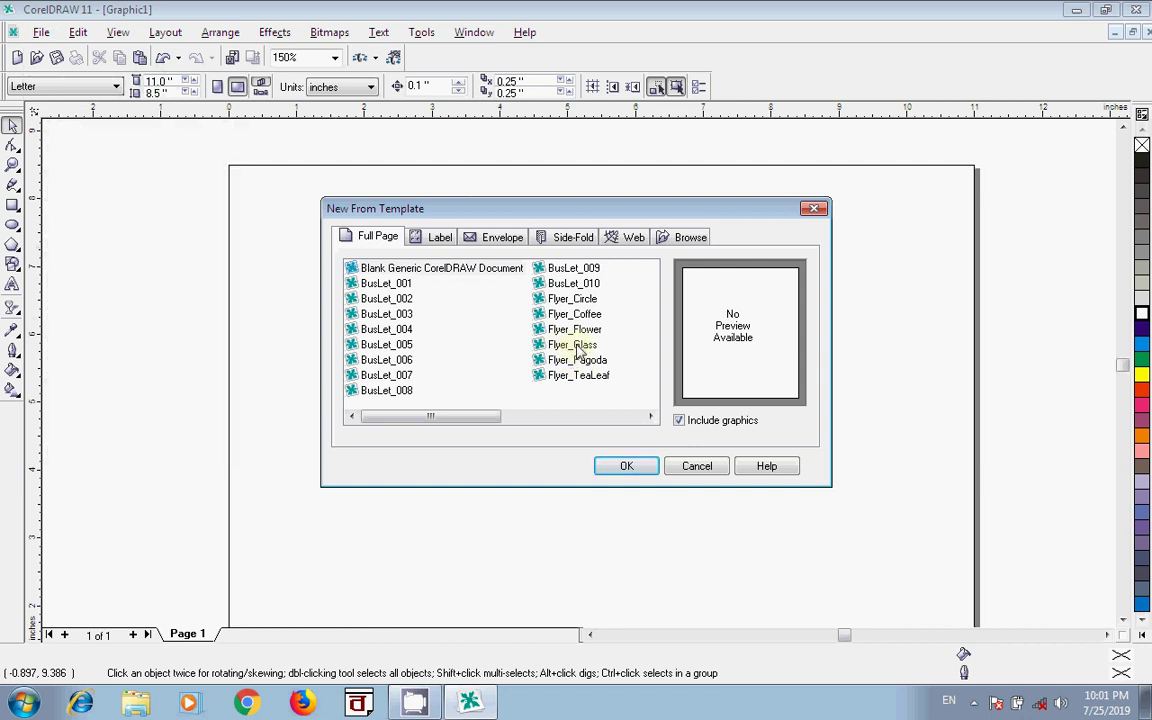
click(563, 346)
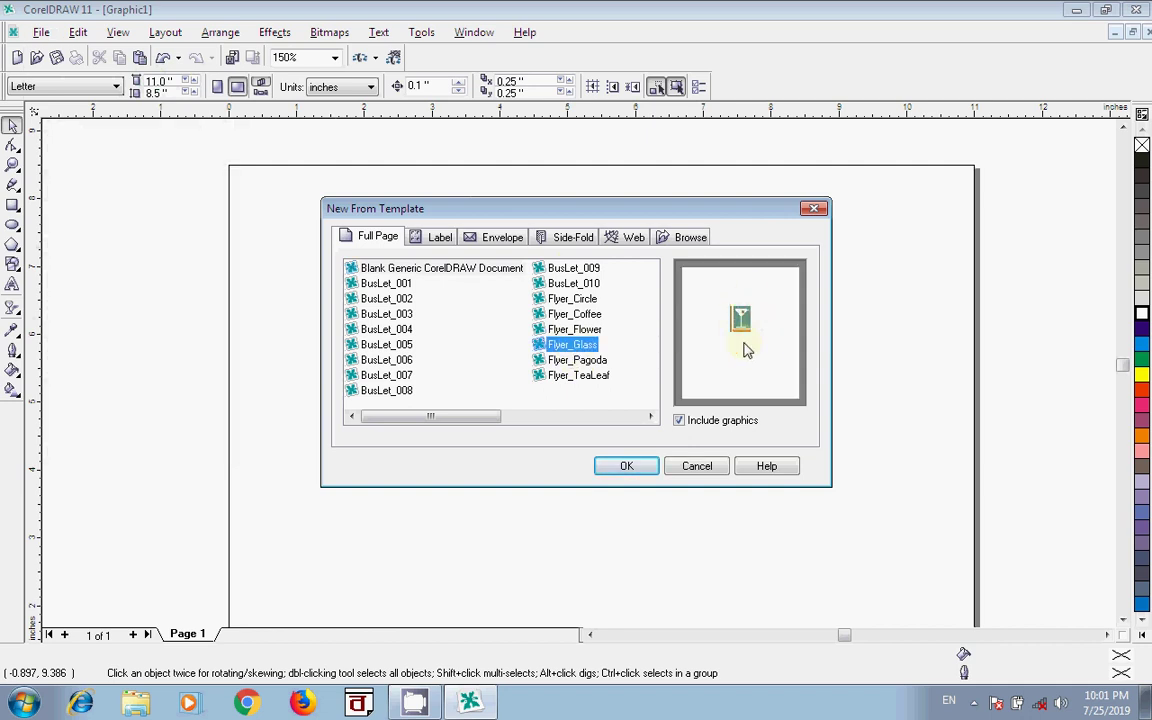
click(643, 470)
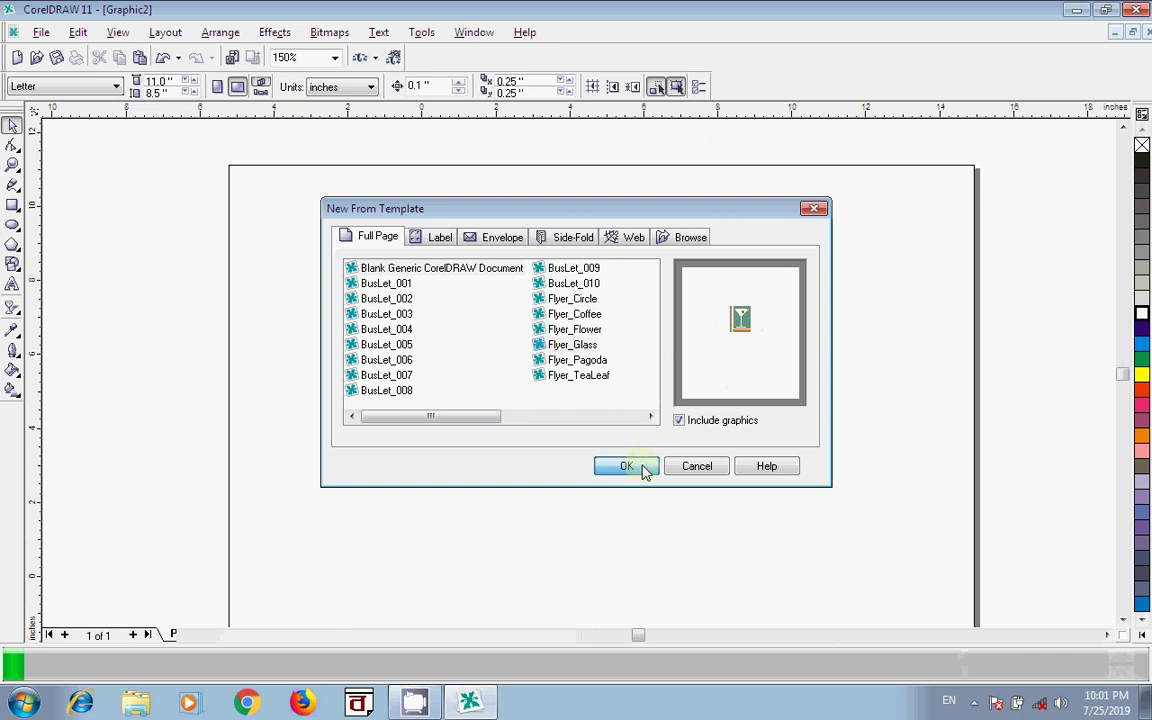
- Move the martini glass graphic off the page to its right, centered at about 10.70, -4.86 inches
drag(545, 343, 869, 366)
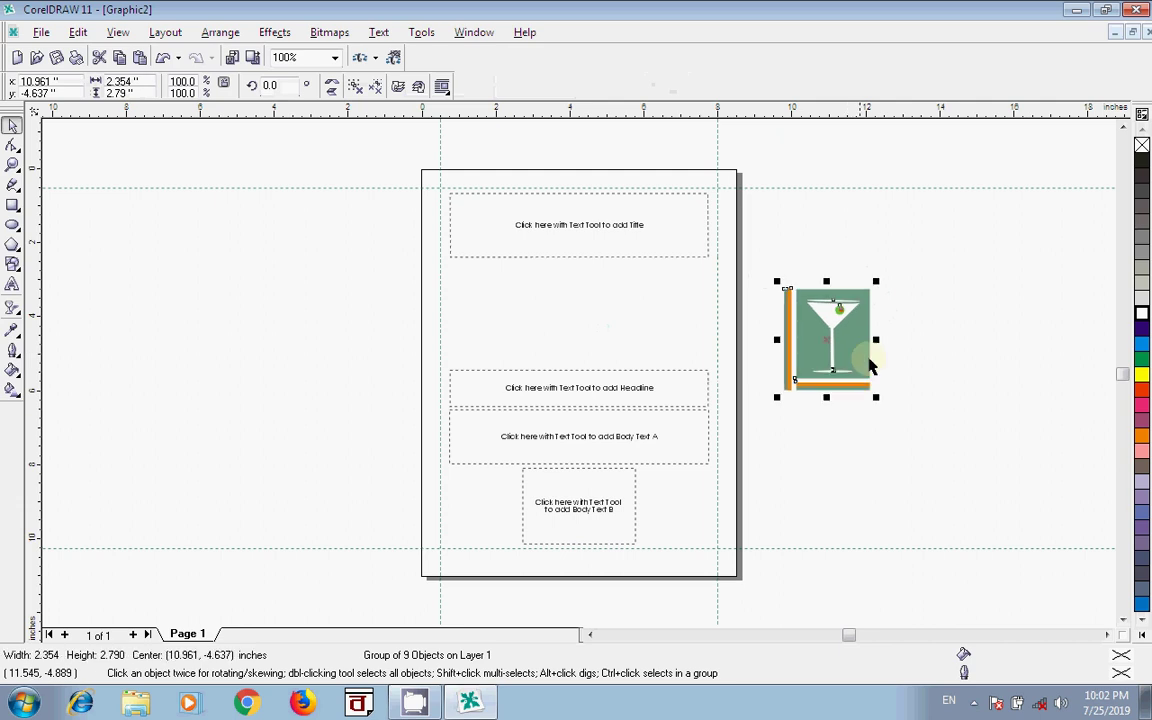
scroll(1049, 352, up, 2)
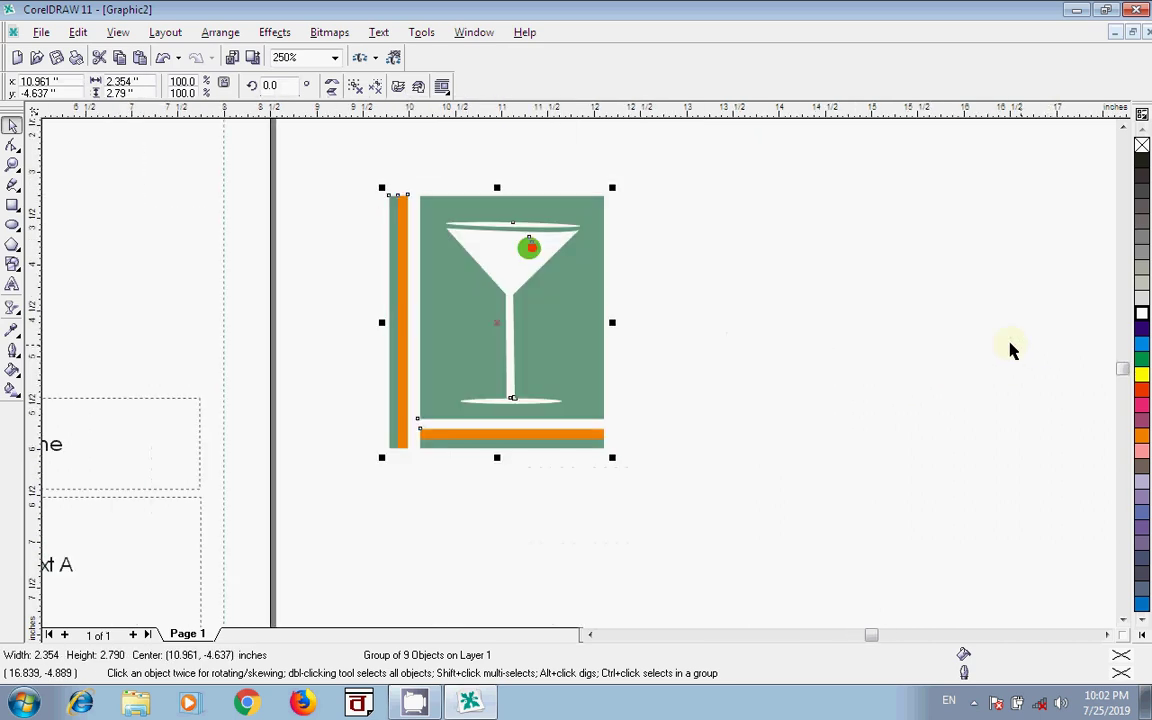
scroll(1010, 350, up, 1)
drag(532, 337, 535, 359)
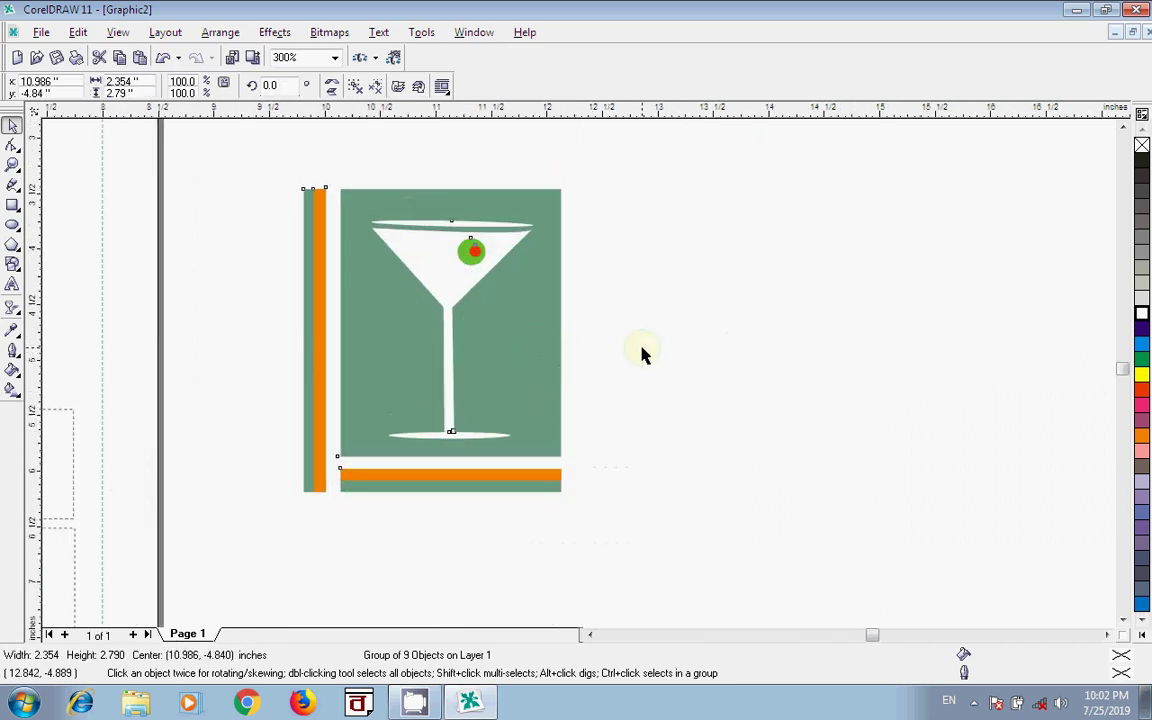
click(642, 355)
drag(483, 319, 452, 321)
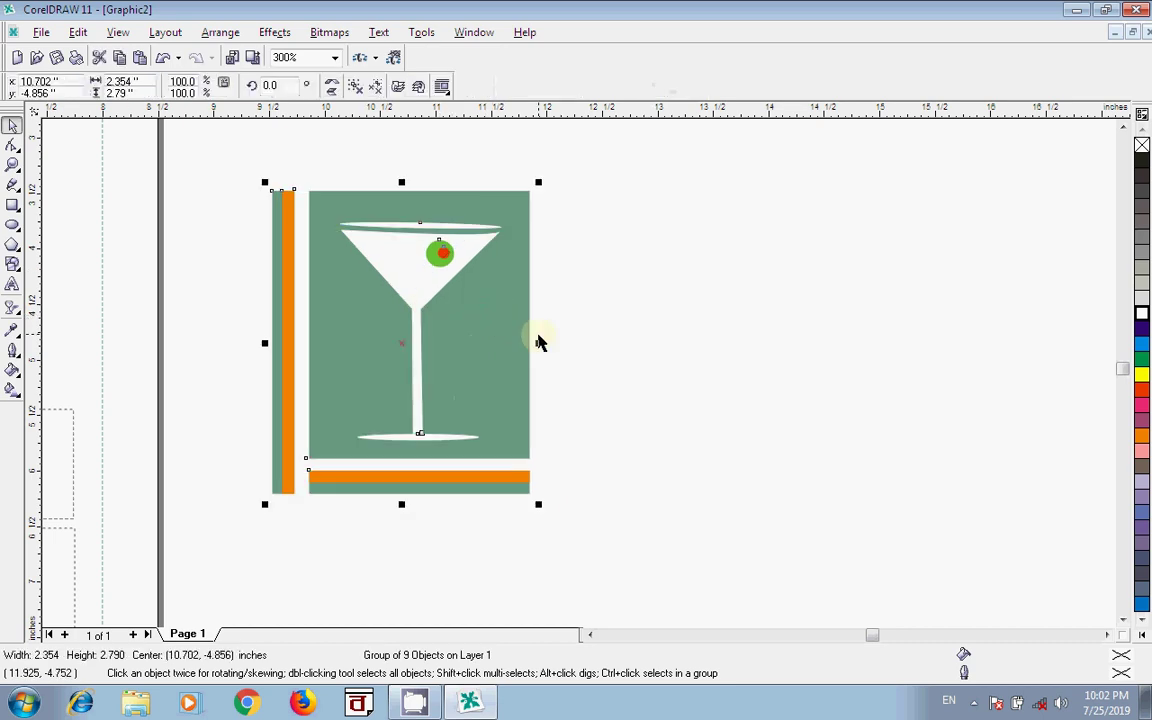
click(619, 371)
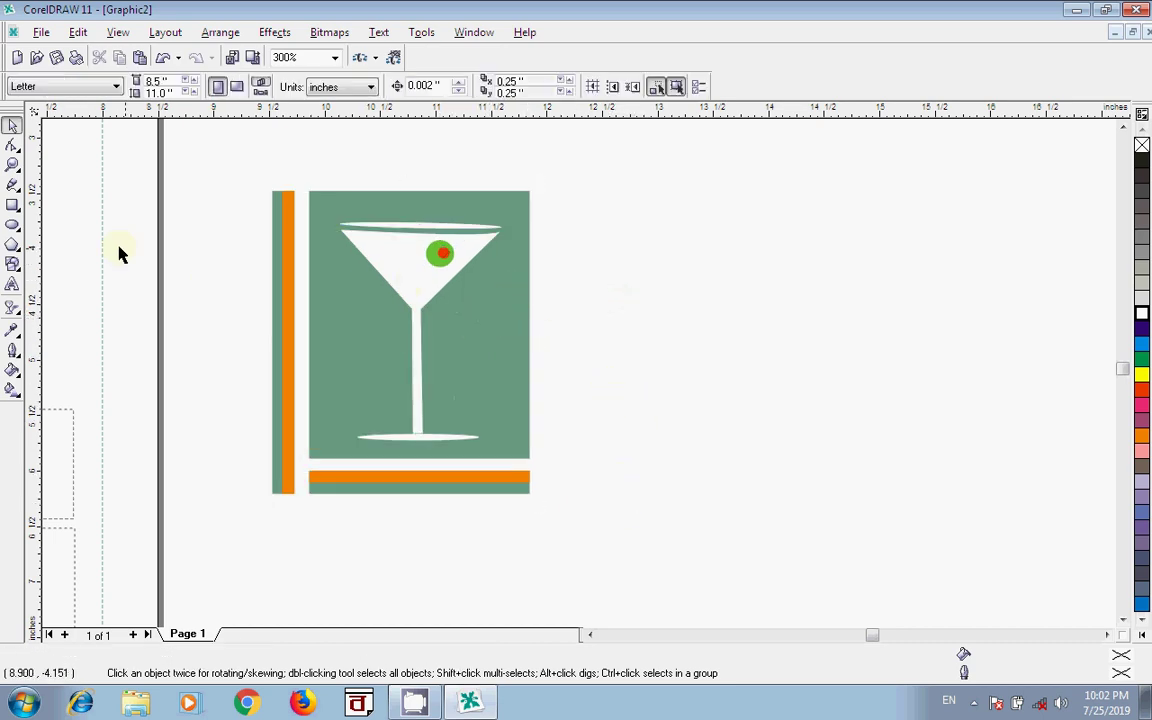
- Draw a rectangle about 1.78 by 2.23 inches right of the glass graphic and a vertical bar about 0.09 by 2.40 inches along its left side
click(12, 205)
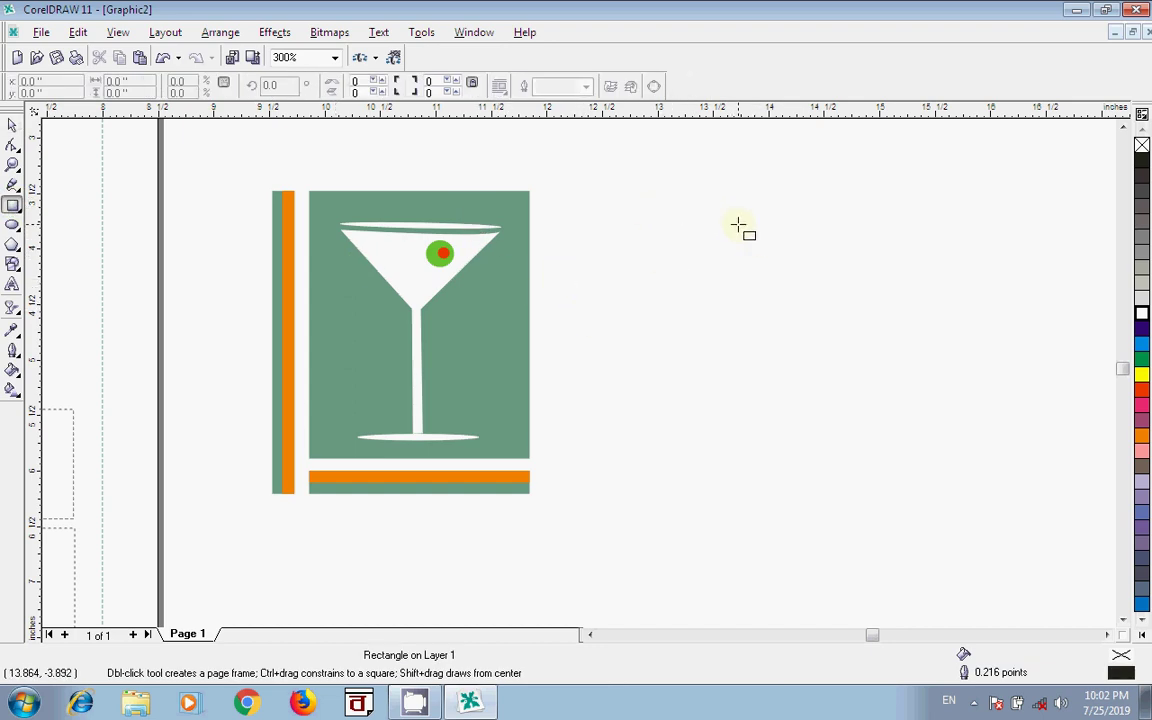
drag(739, 200, 936, 447)
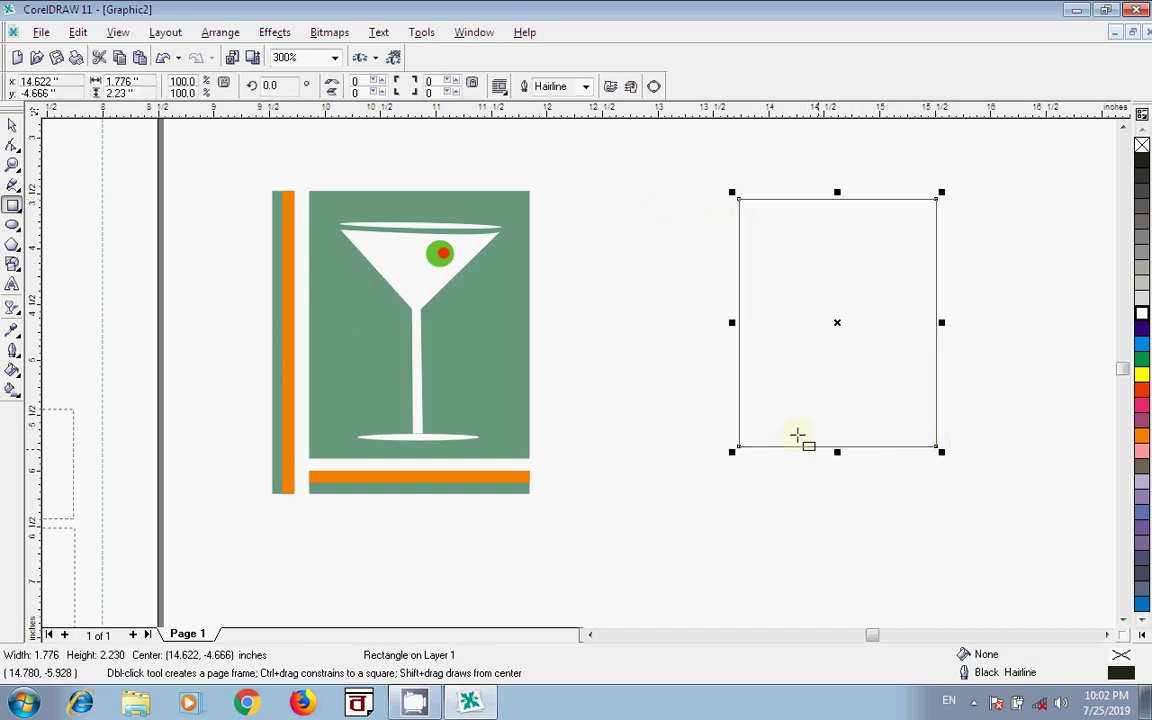
drag(714, 203, 723, 467)
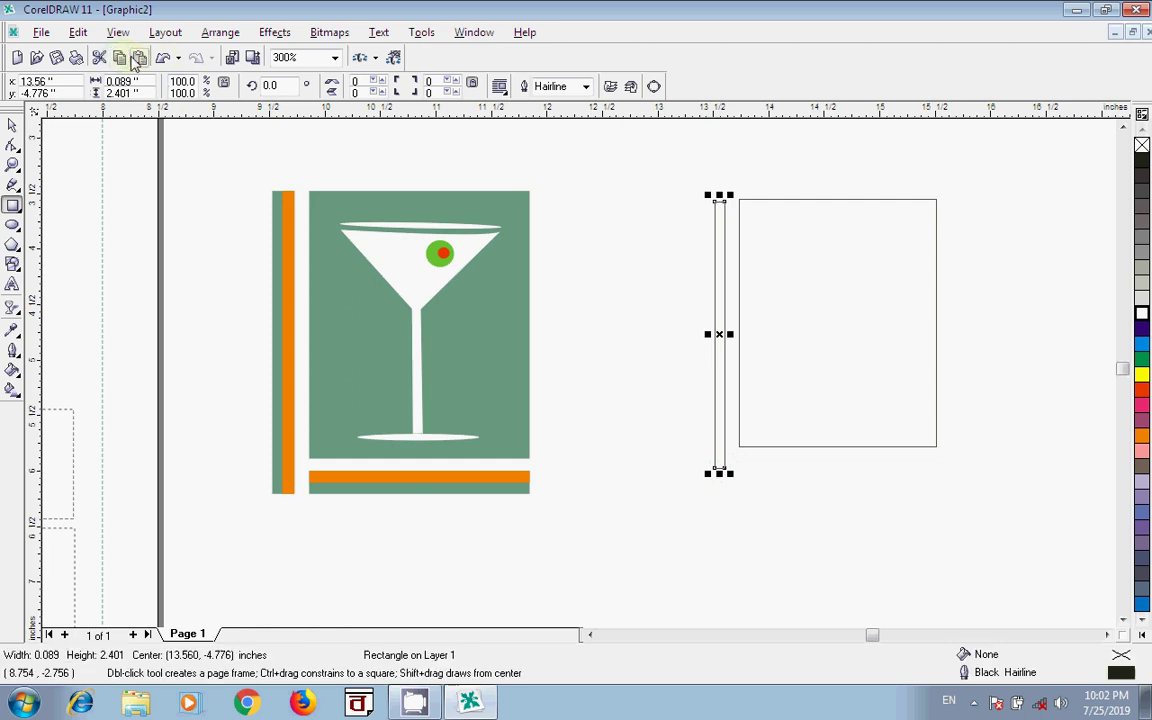
- Place a copy of the vertical bar directly against its right side, centered at about 13.66, -4.77 inches
key(space)
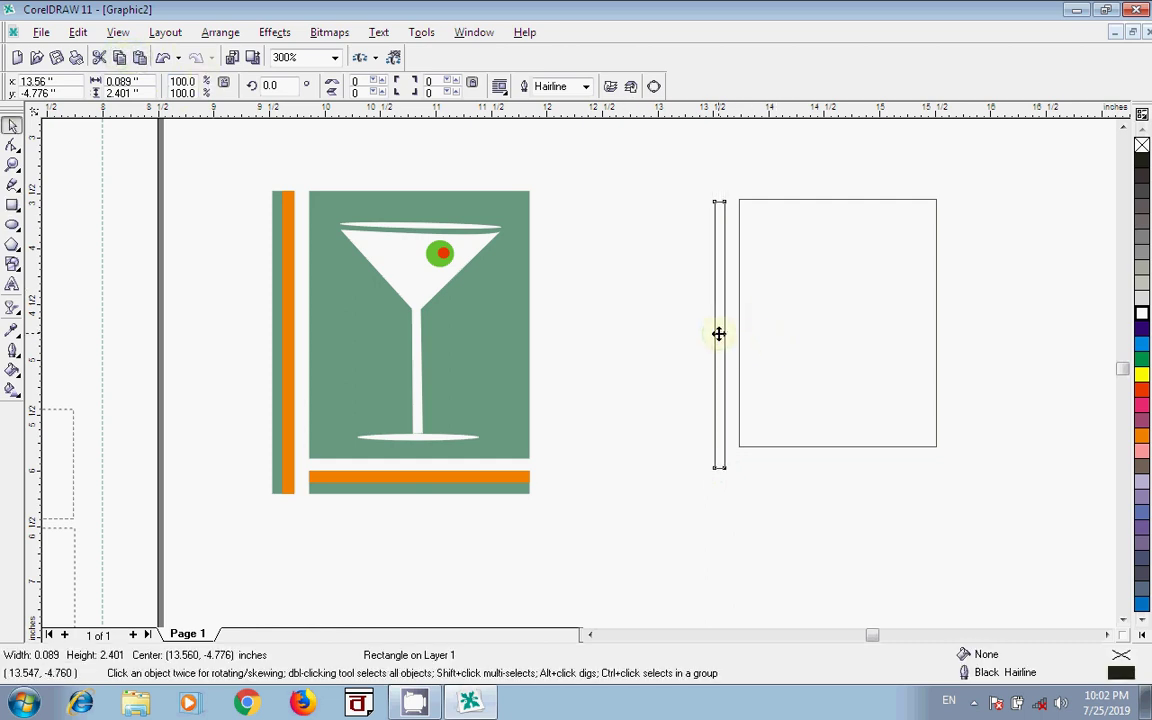
drag(718, 333, 730, 333)
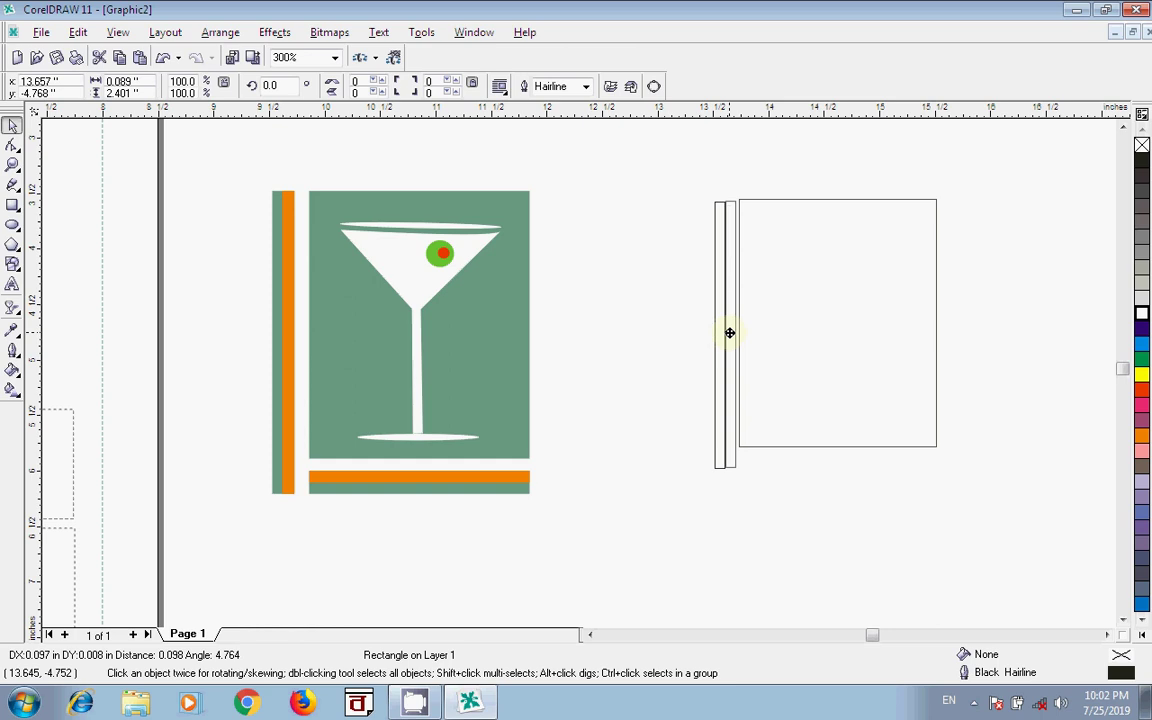
drag(730, 333, 729, 332)
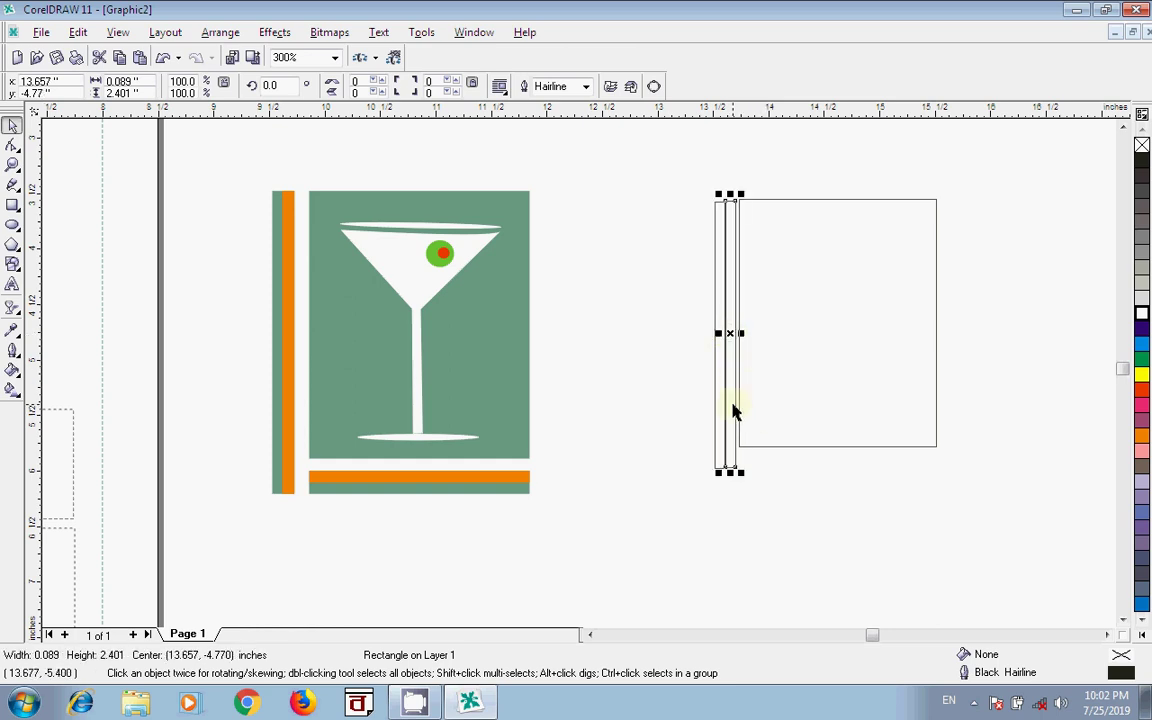
click(774, 556)
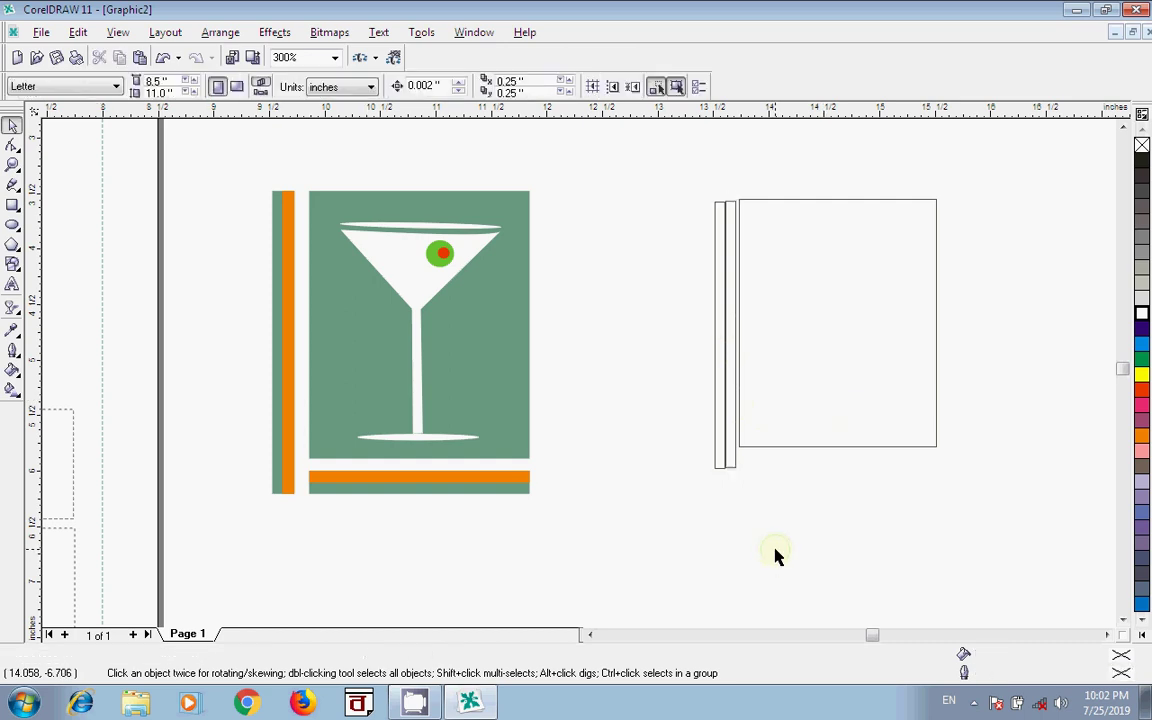
click(729, 447)
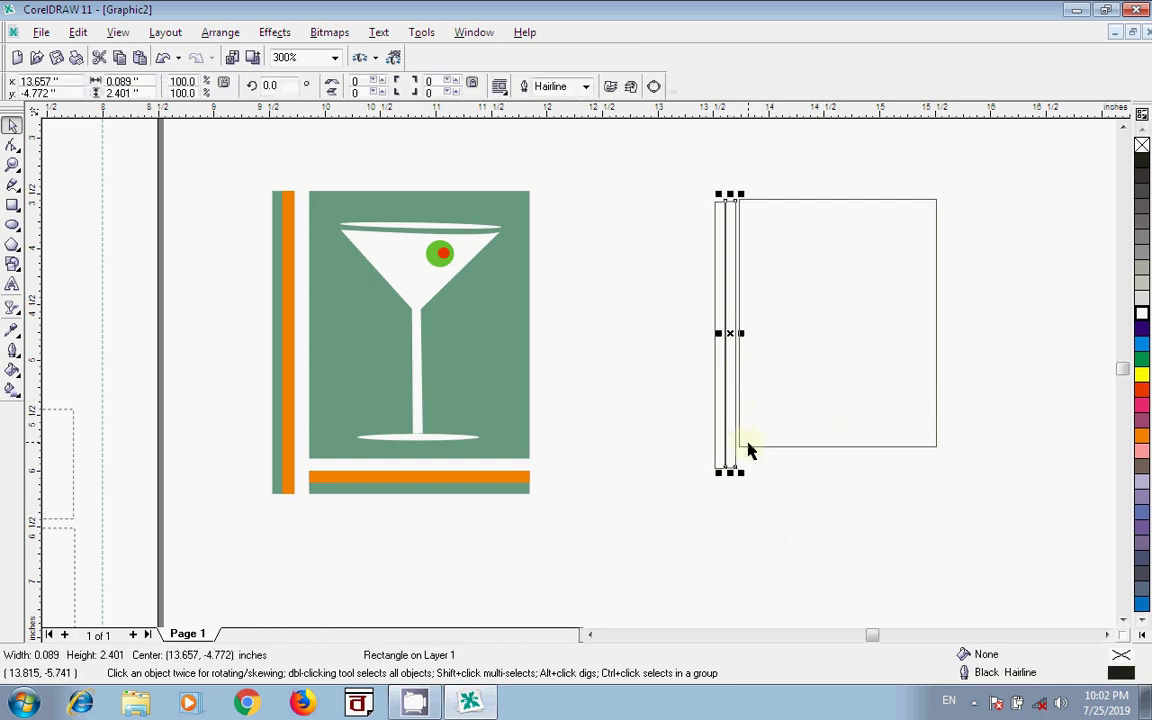
click(810, 537)
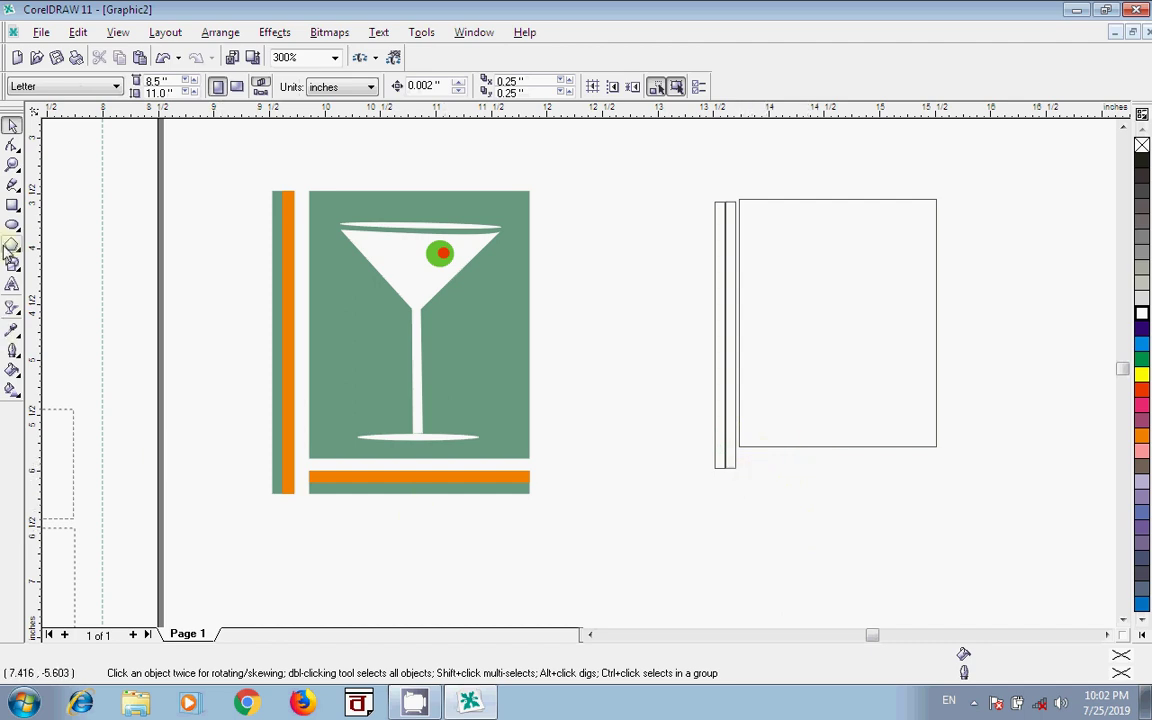
- Draw a horizontal bar about 1.78 by 0.08 inches just below the rectangle, centered at about 14.63, -5.86 inches
click(12, 205)
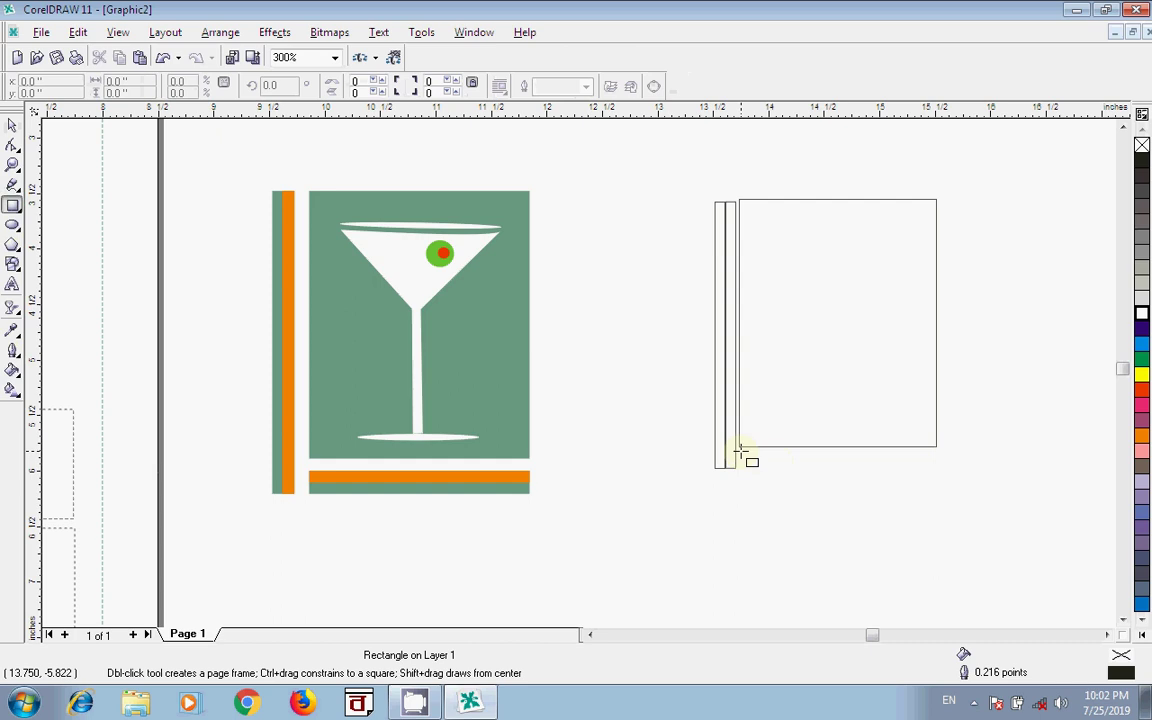
mouse_move(740, 455)
mouse_down()
mouse_move(945, 476)
mouse_move(942, 460)
mouse_up()
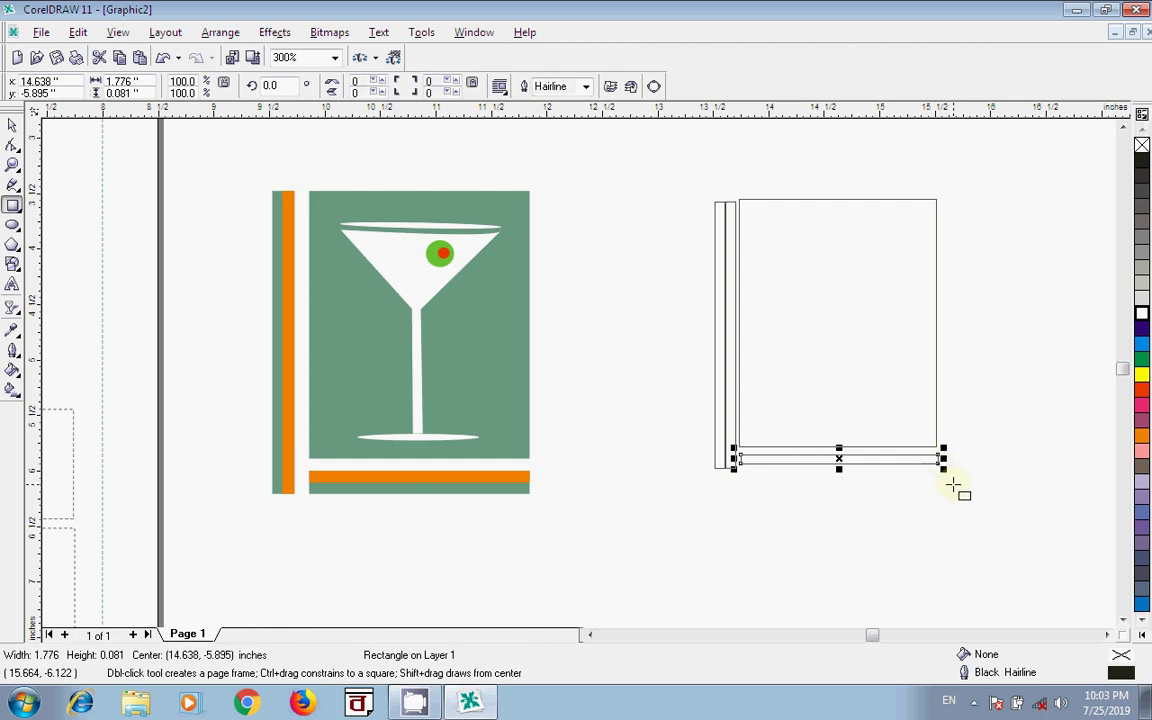
key(Up)
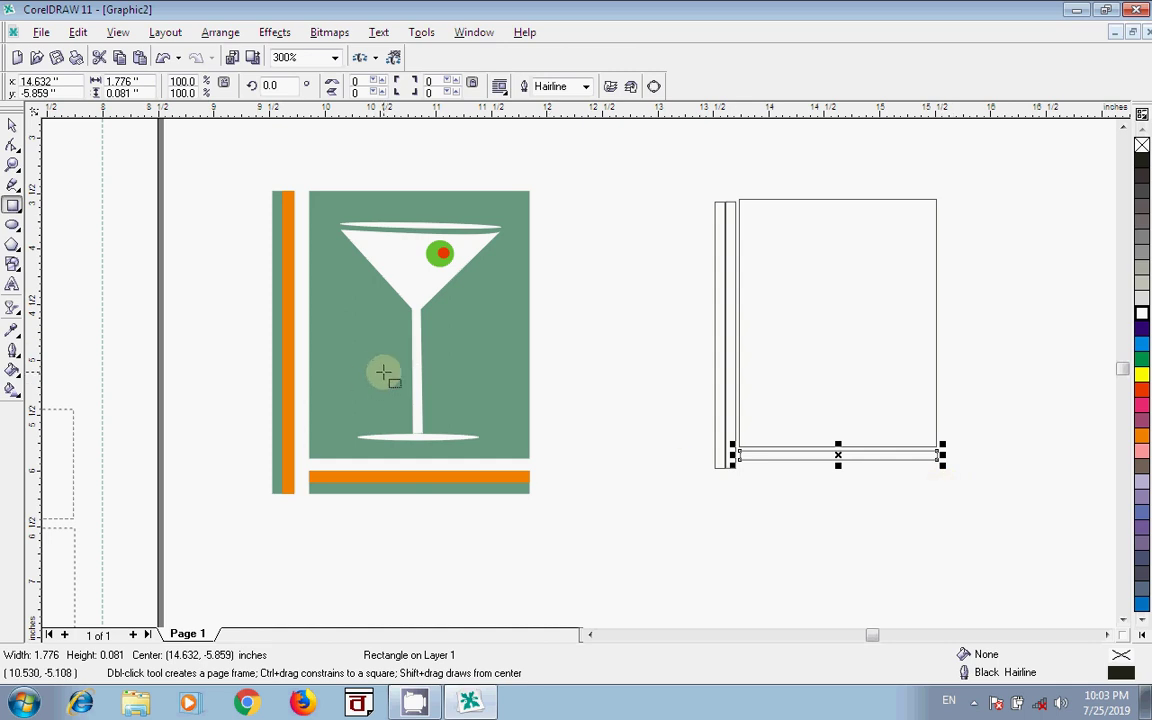
- Place a copy of the horizontal bar directly beneath it, centered at about 14.63, -5.95 inches
key(space)
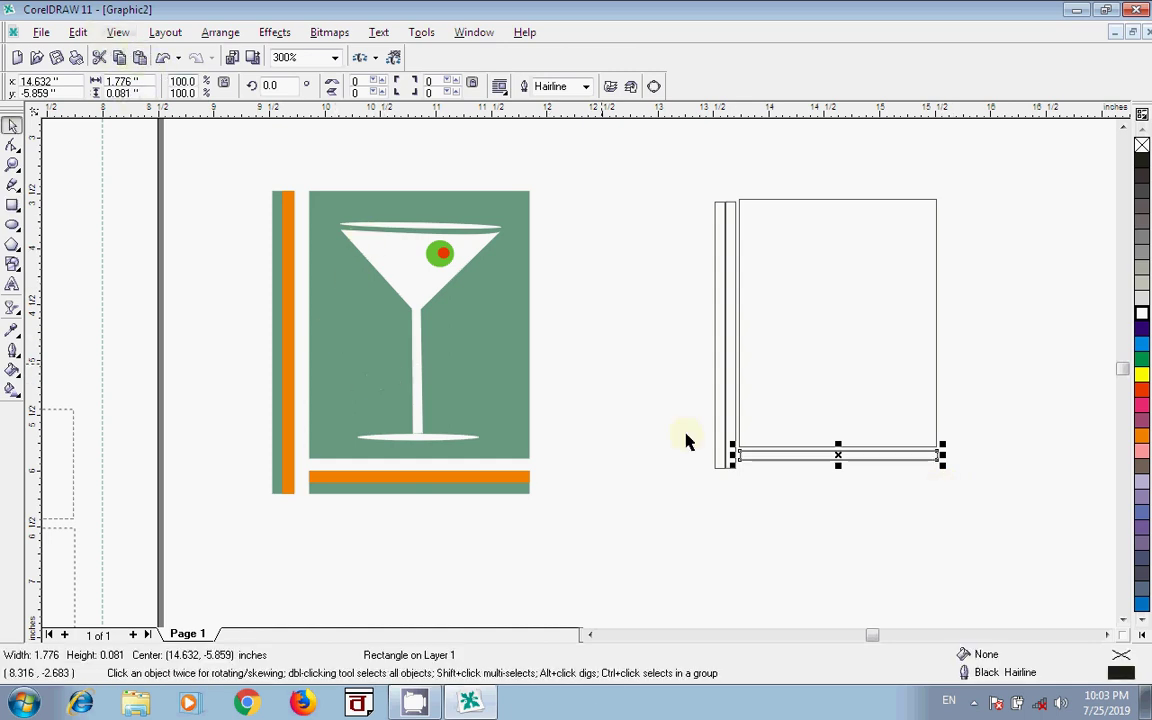
drag(837, 455, 836, 469)
click(810, 521)
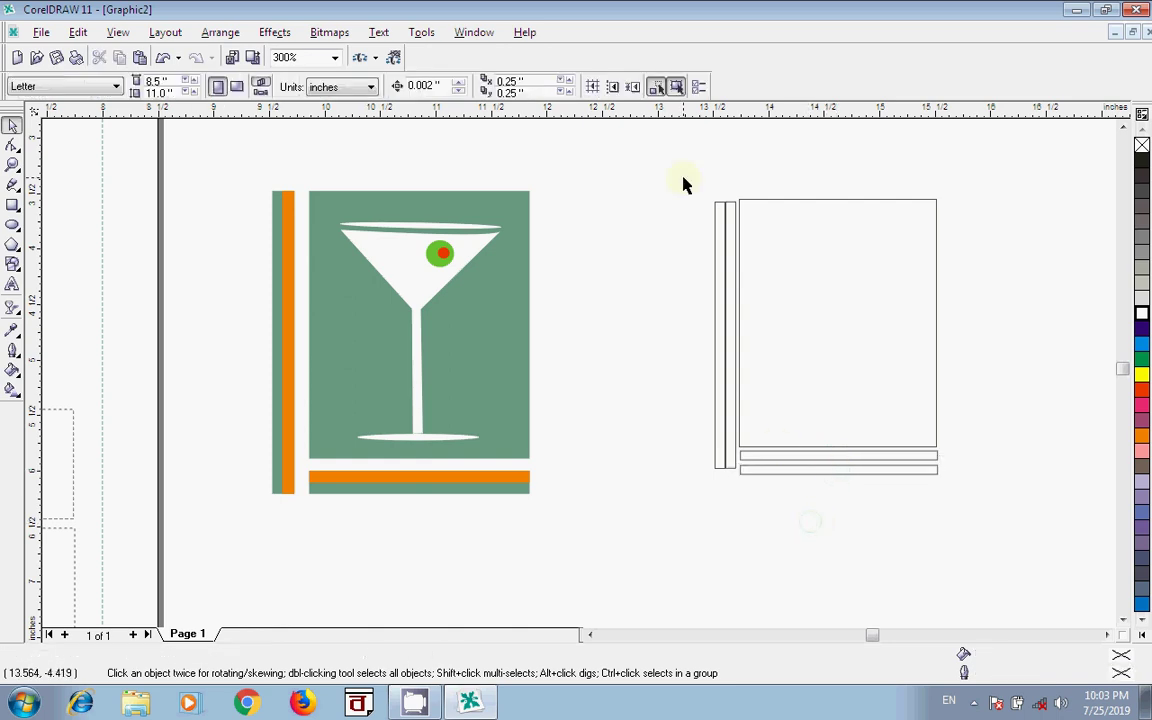
drag(826, 470, 826, 489)
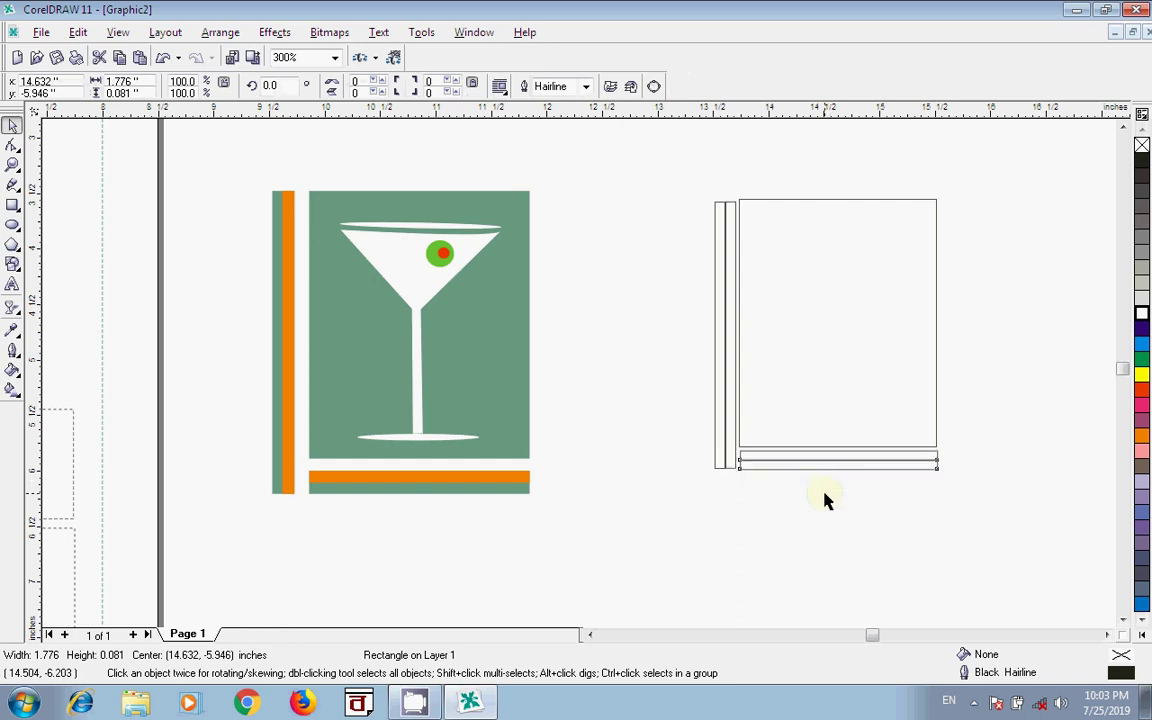
click(826, 499)
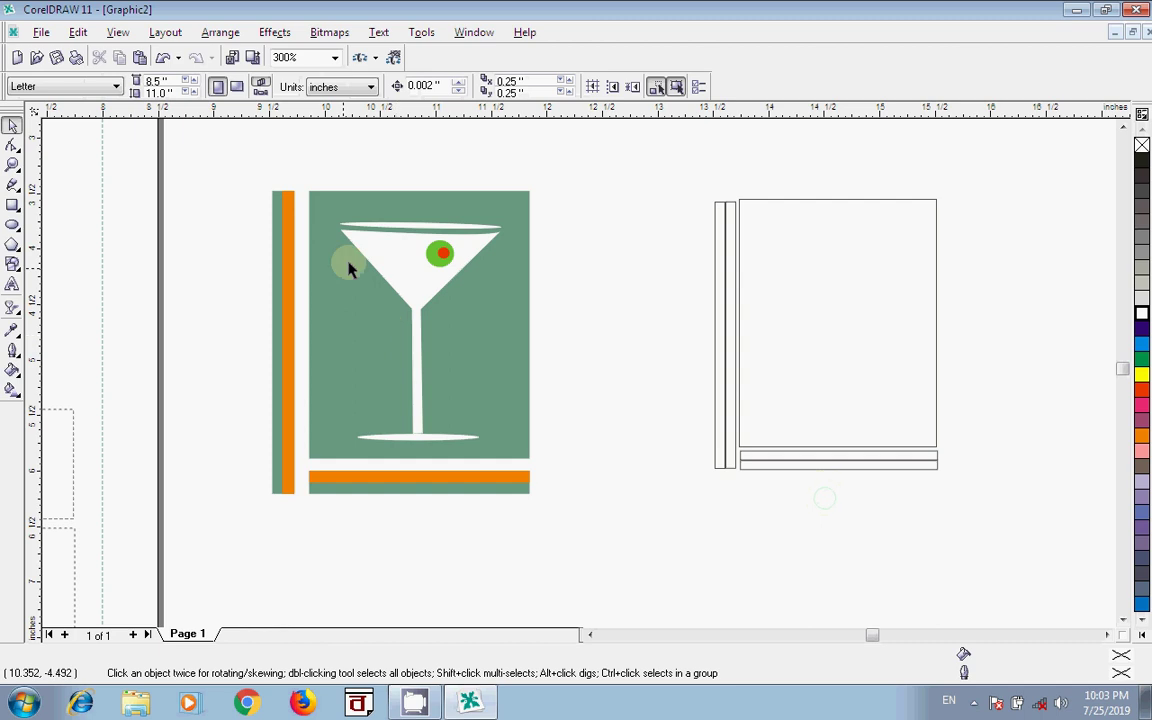
- Select the rectangle and its four bars and enlarge them together to about 2.22 by 2.70 inches
mouse_move(665, 166)
mouse_down()
mouse_move(951, 511)
mouse_move(964, 499)
mouse_move(974, 509)
mouse_up()
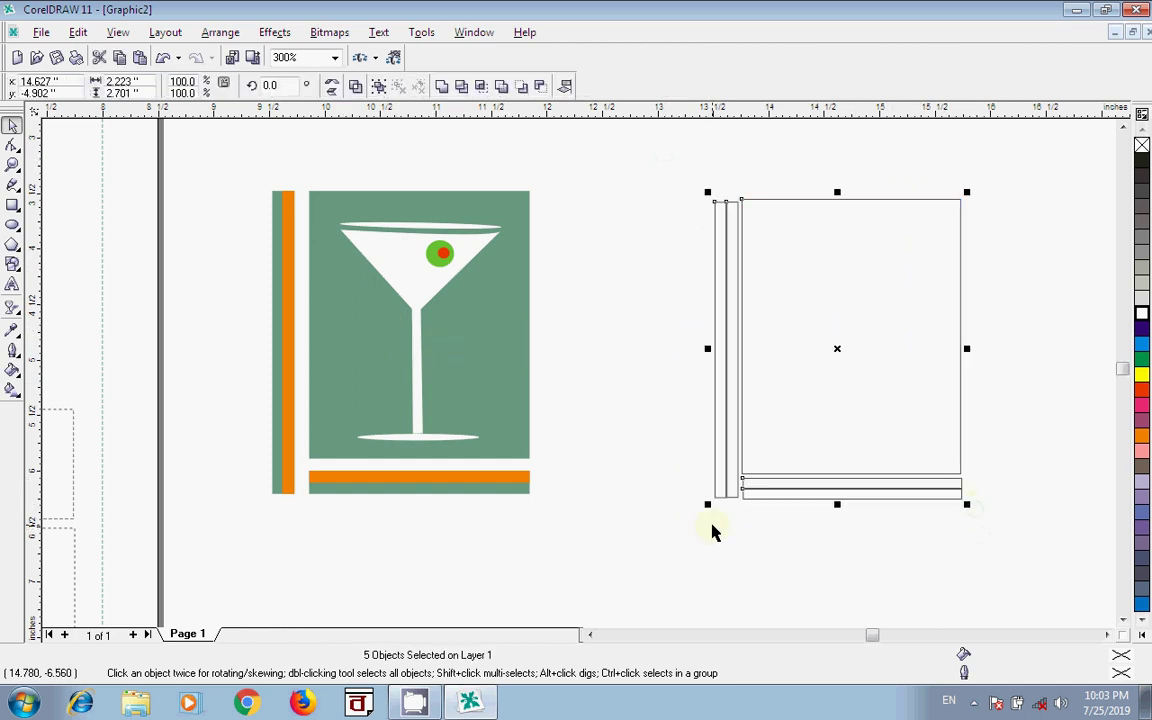
- Fill the large rectangle with Ice Blue
click(614, 466)
click(829, 375)
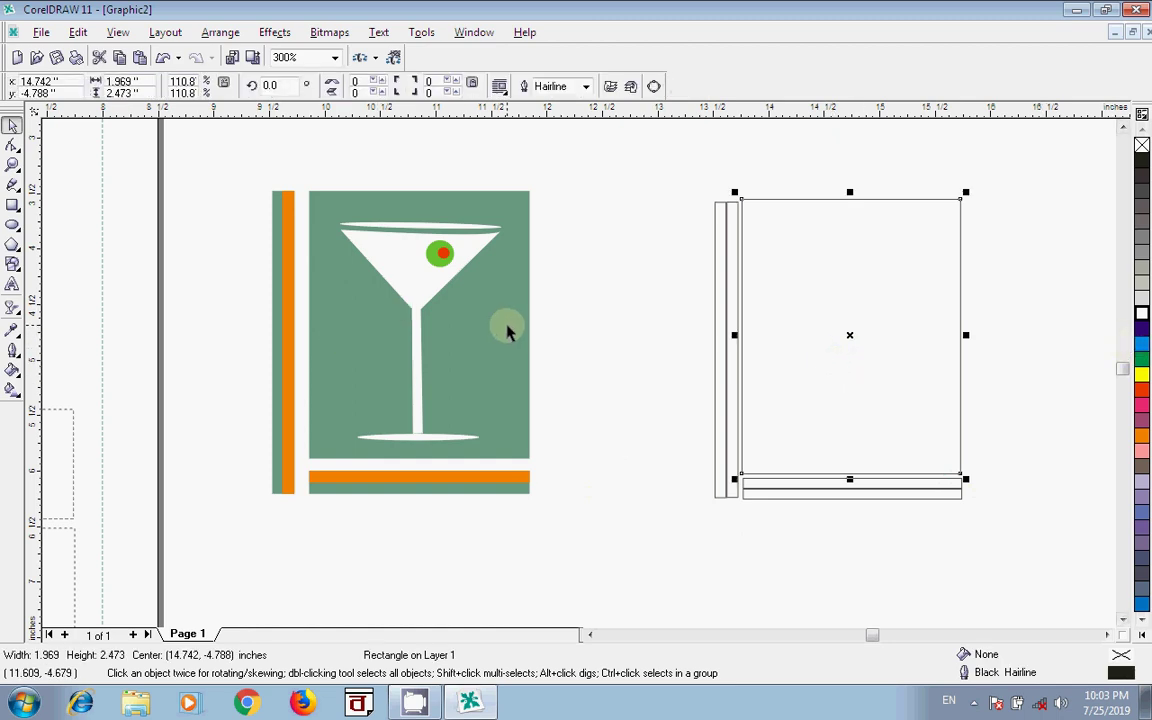
click(1142, 513)
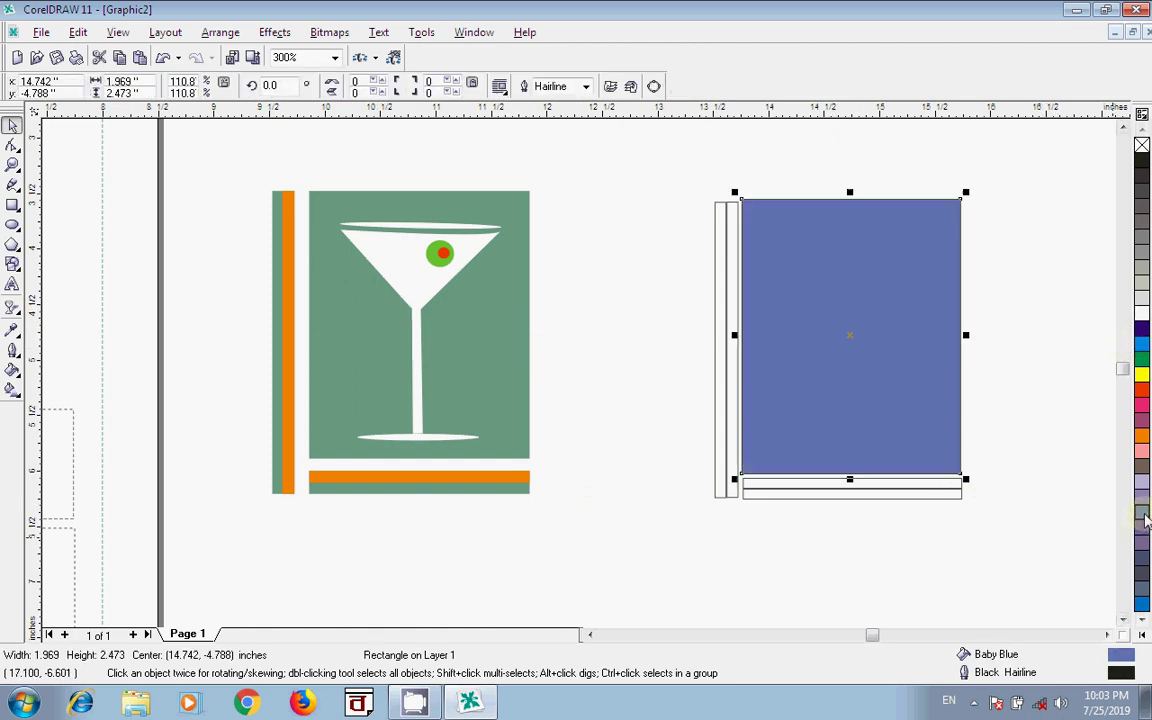
click(1142, 621)
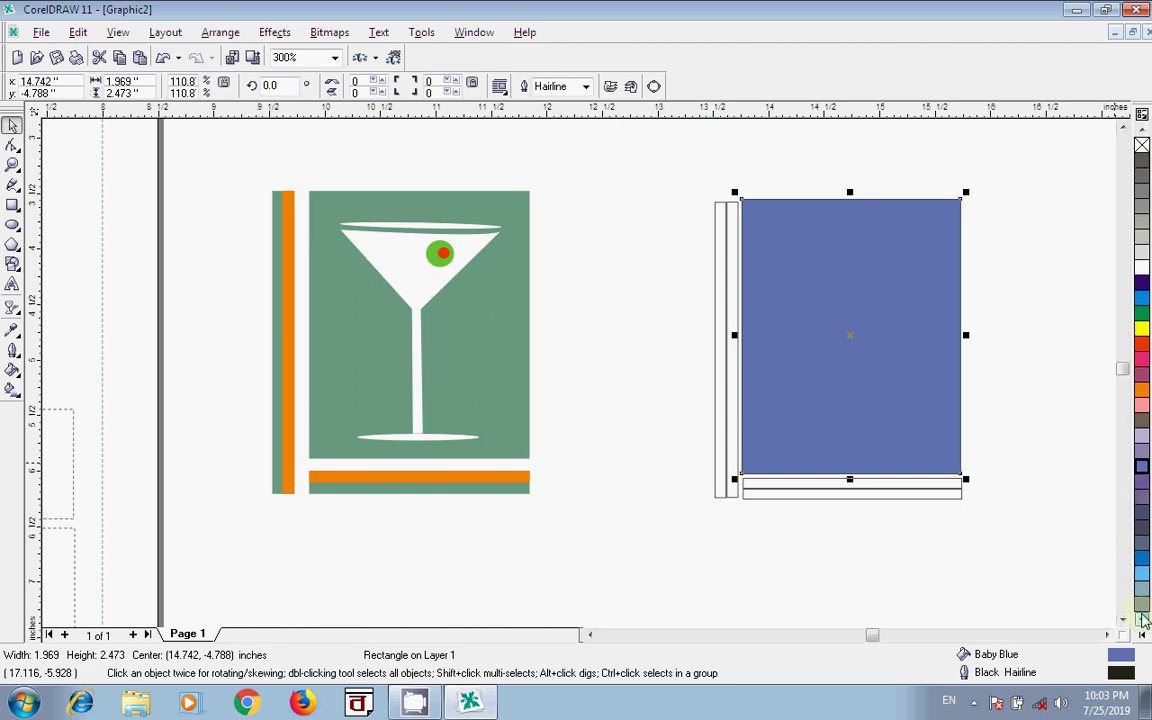
click(1142, 591)
click(1142, 573)
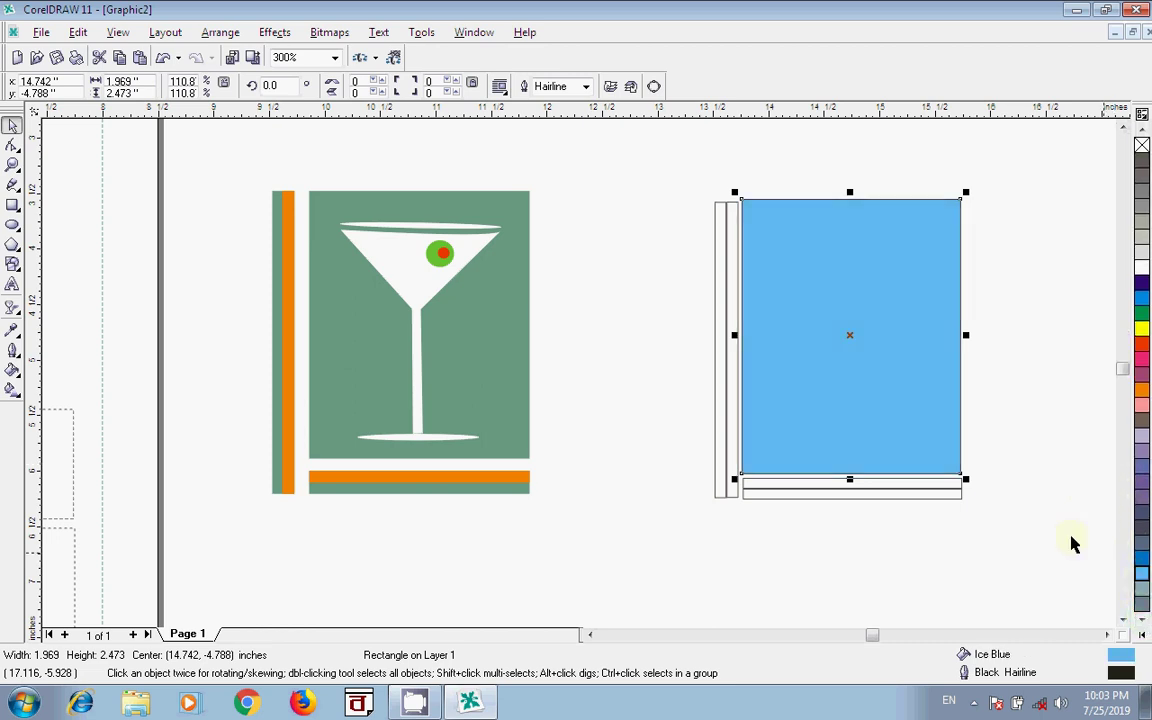
- Fill the inner vertical bar beside the blue rectangle with Orange and the outer vertical bar with Ice Blue
click(735, 405)
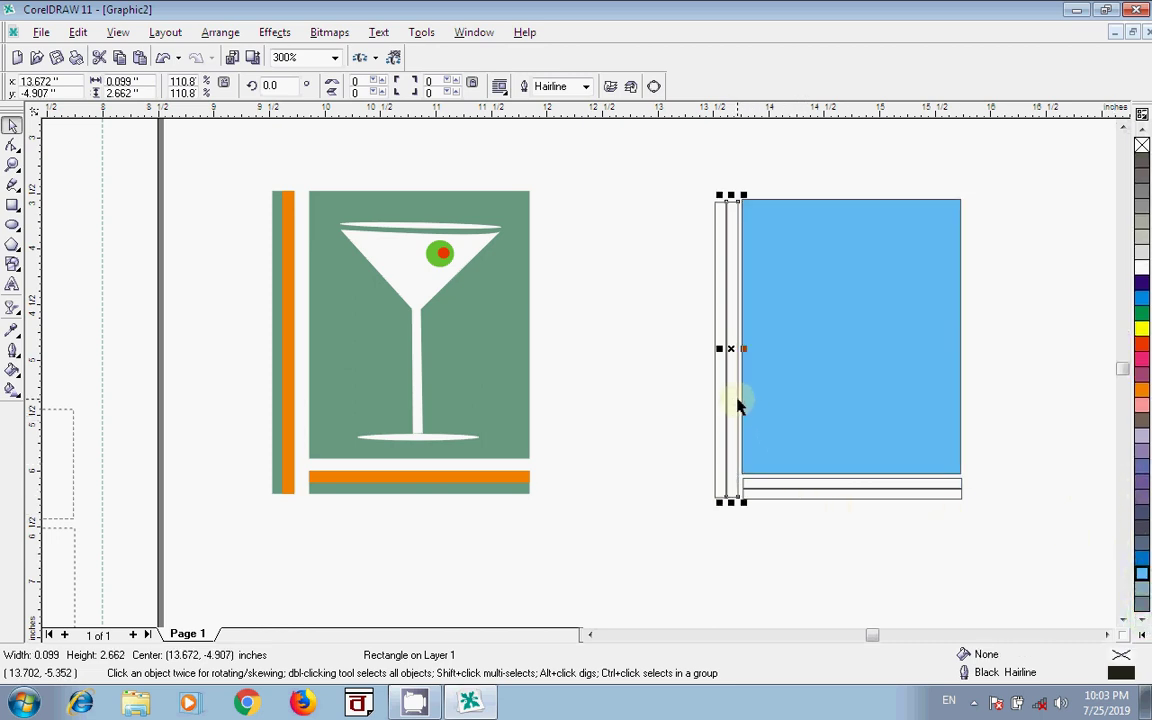
click(1142, 393)
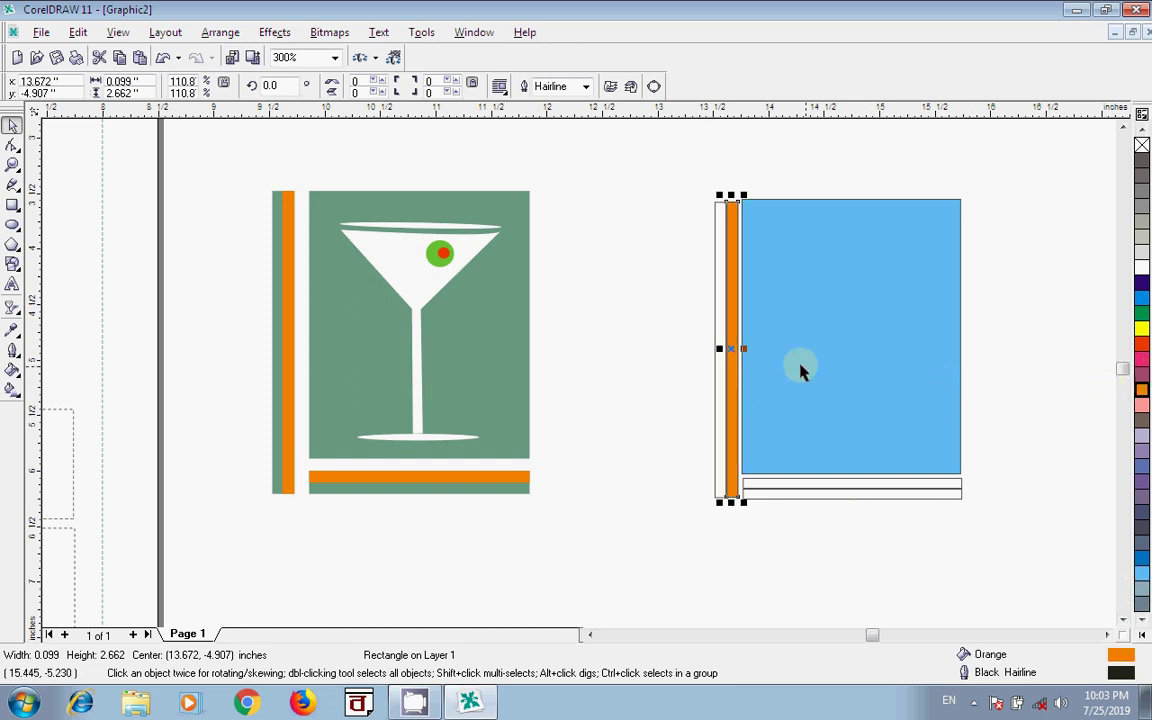
click(721, 375)
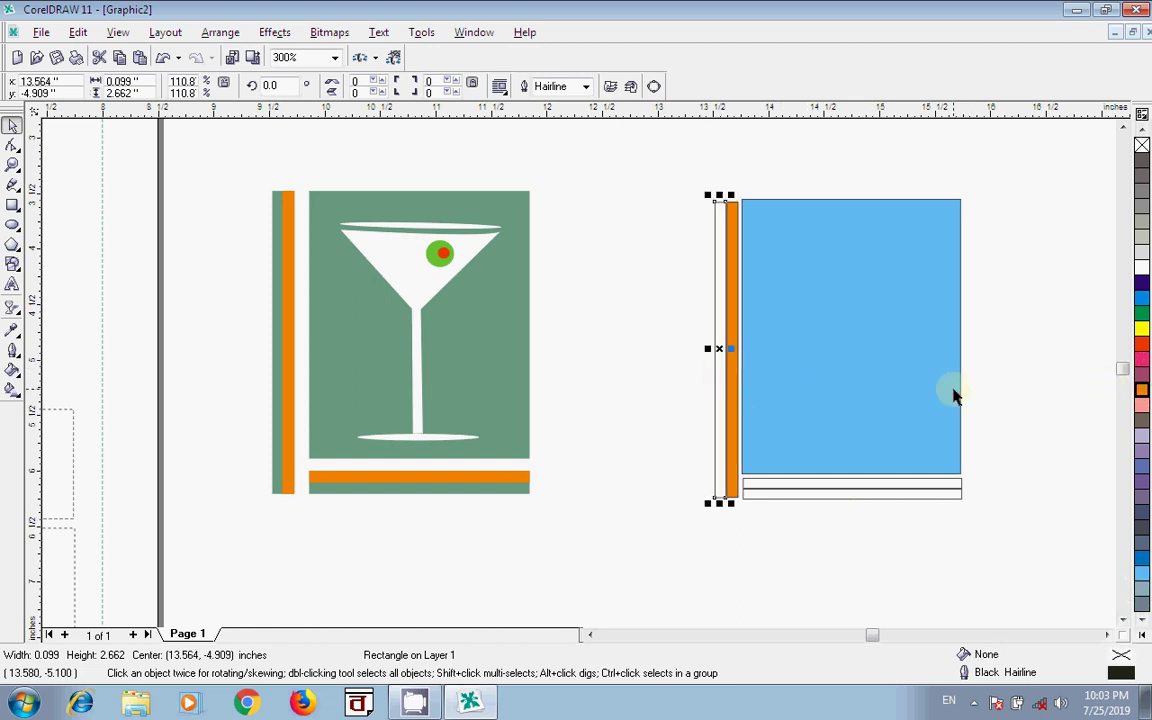
click(1142, 297)
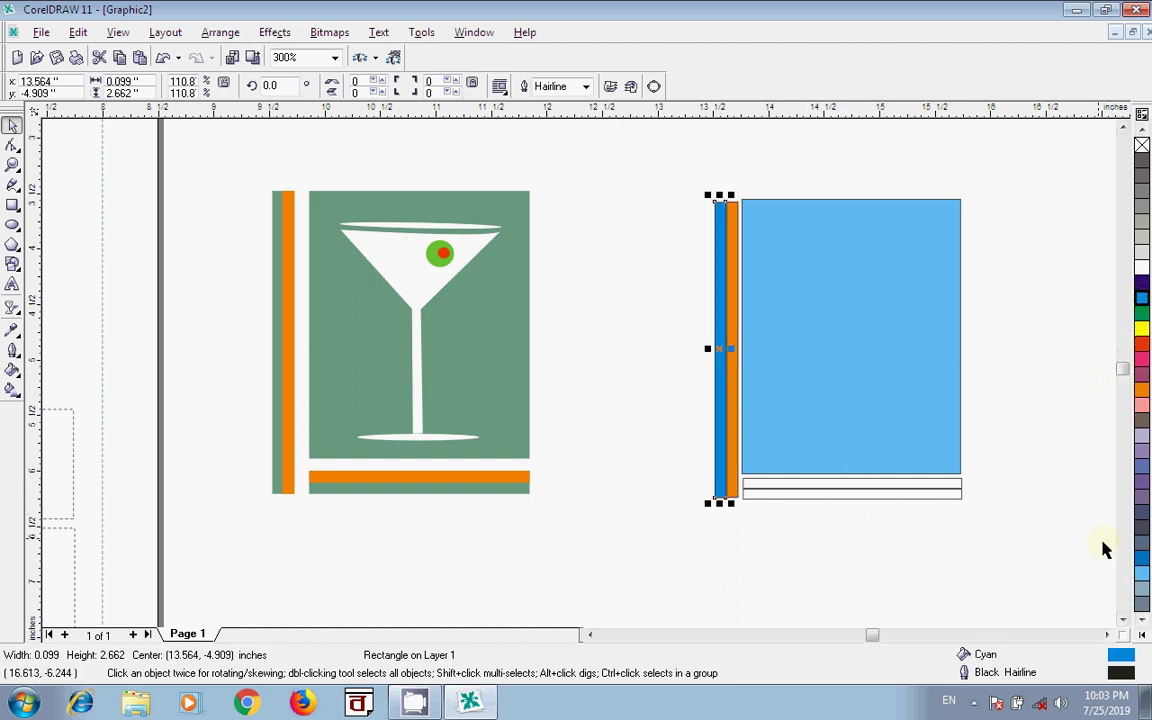
click(1142, 563)
click(1141, 576)
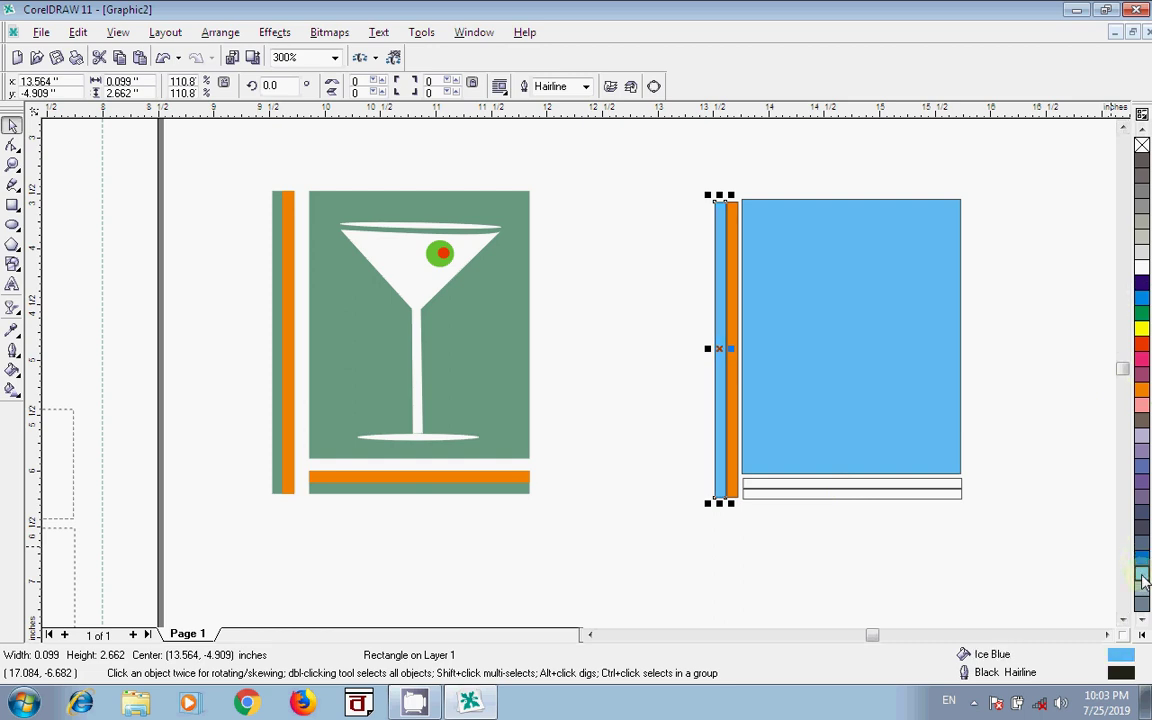
- Fill the upper horizontal bar below the blue rectangle with Orange and the lower horizontal bar with Ice Blue
click(800, 484)
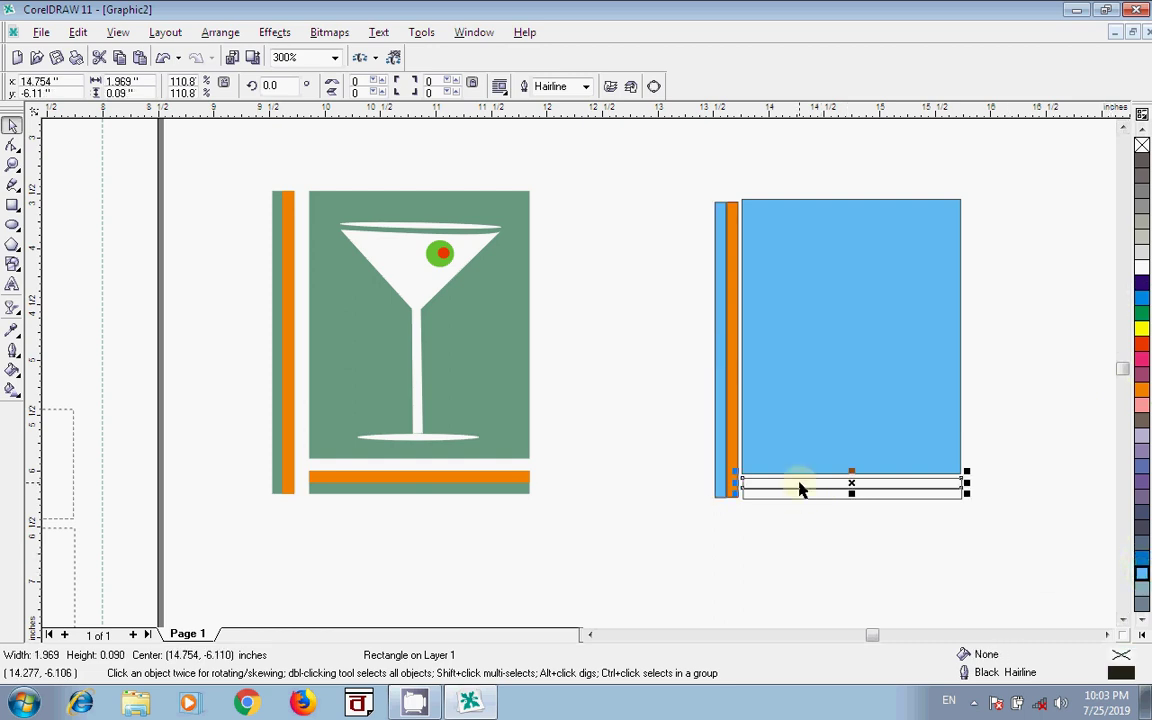
click(1142, 389)
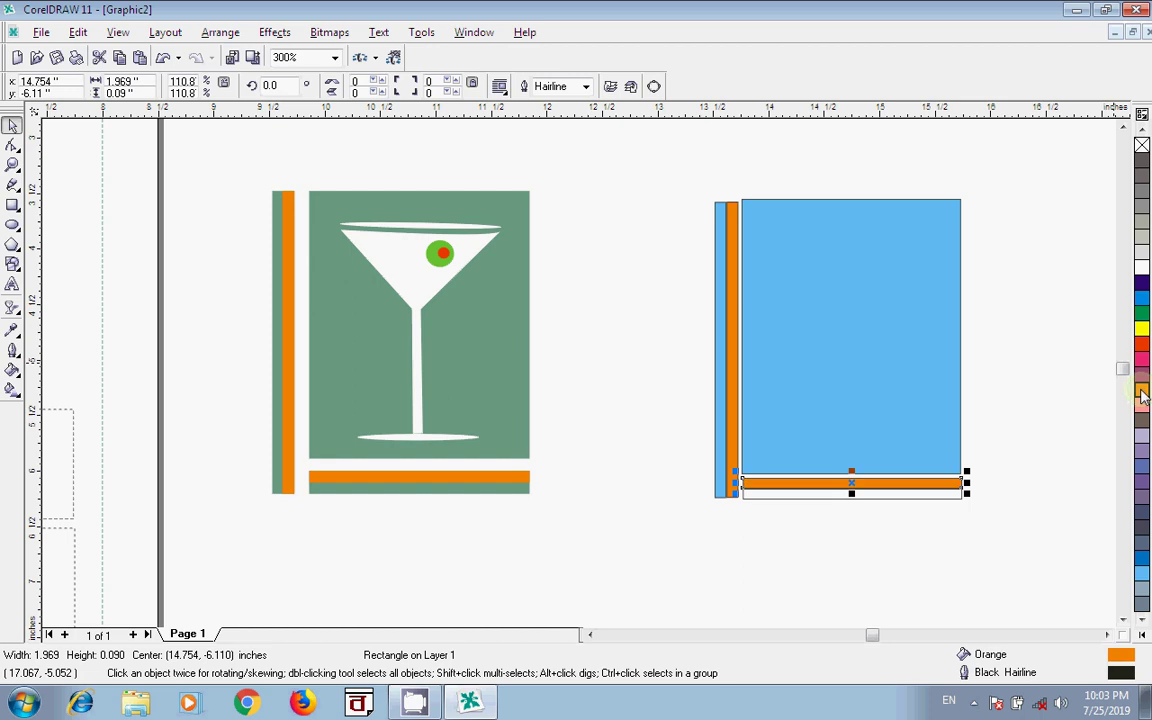
click(777, 501)
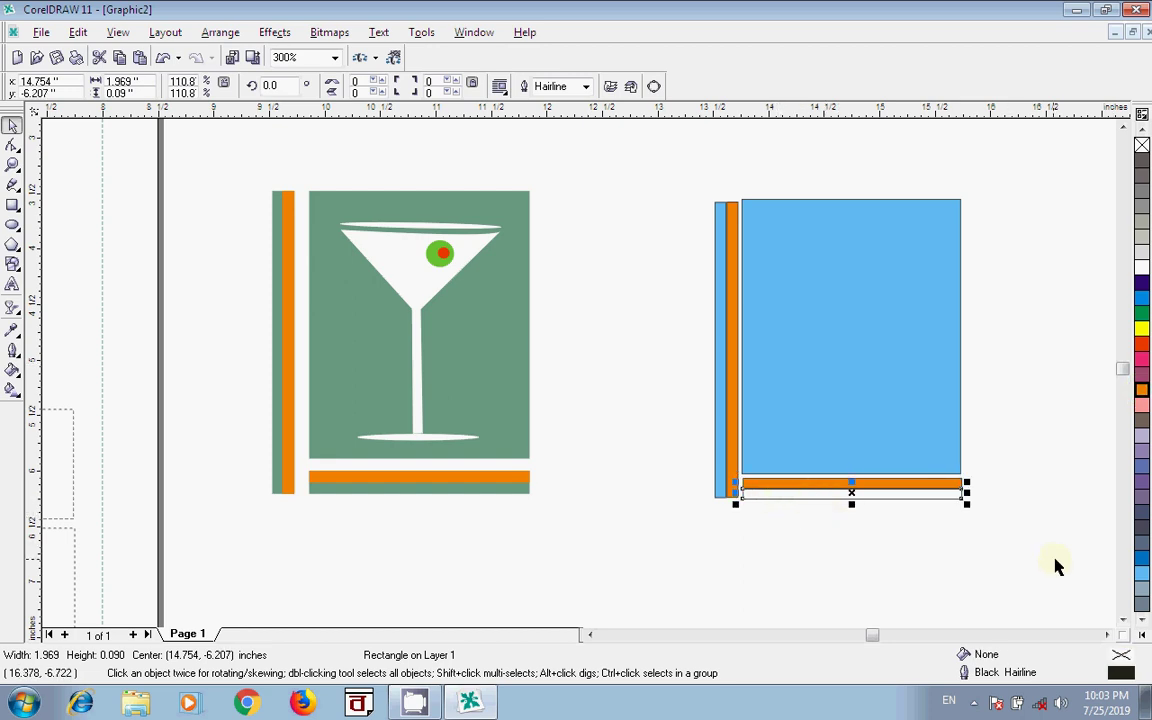
click(1144, 577)
click(1075, 566)
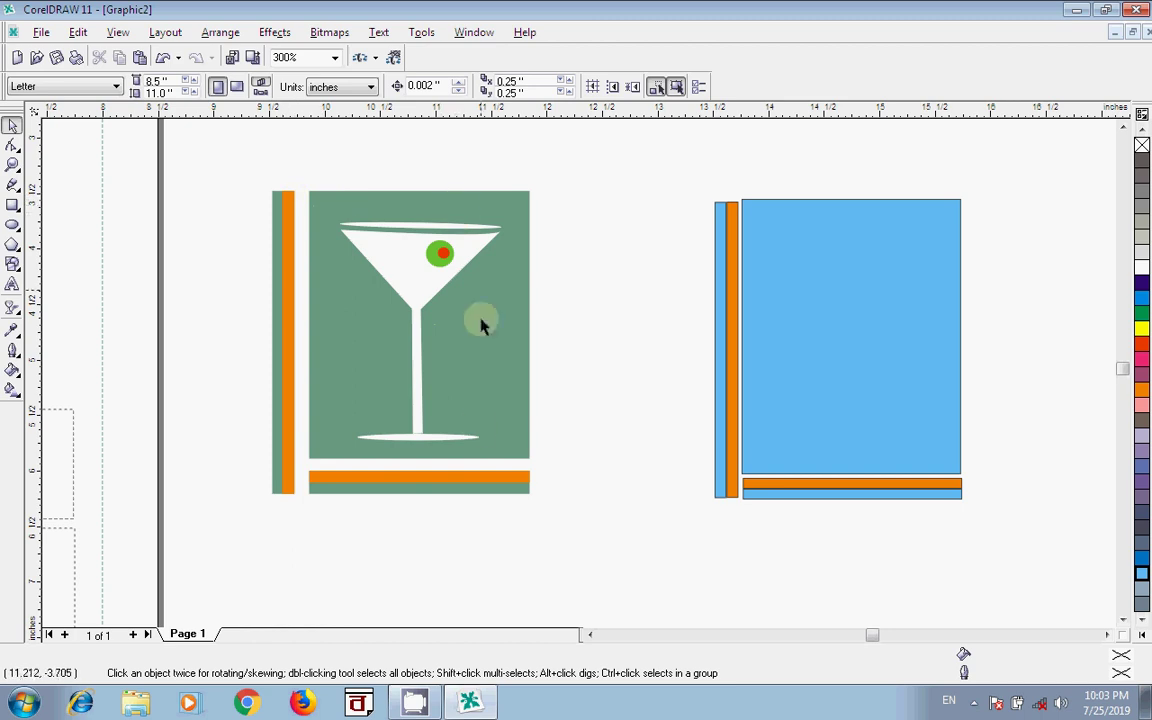
- Widen the gaps around the blue rectangle by moving the vertical bar pair slightly left and the horizontal bar pair slightly down
drag(688, 180, 792, 546)
drag(724, 350, 716, 349)
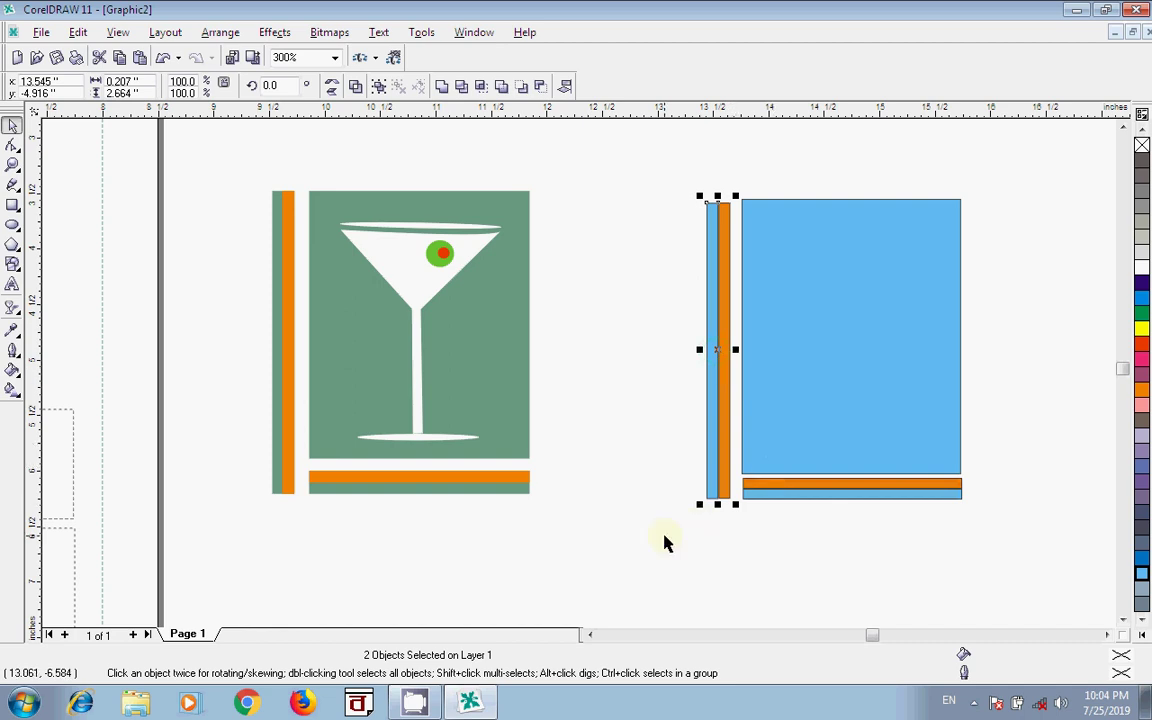
click(674, 468)
drag(697, 461, 1010, 569)
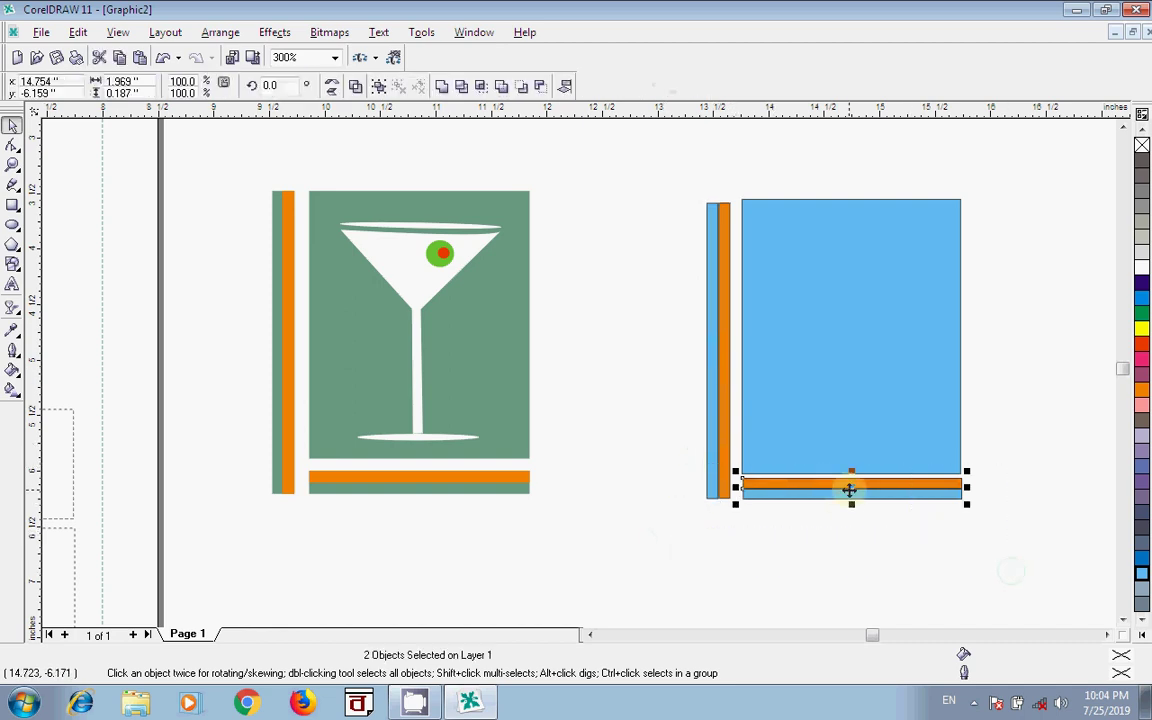
drag(848, 484, 849, 493)
click(903, 567)
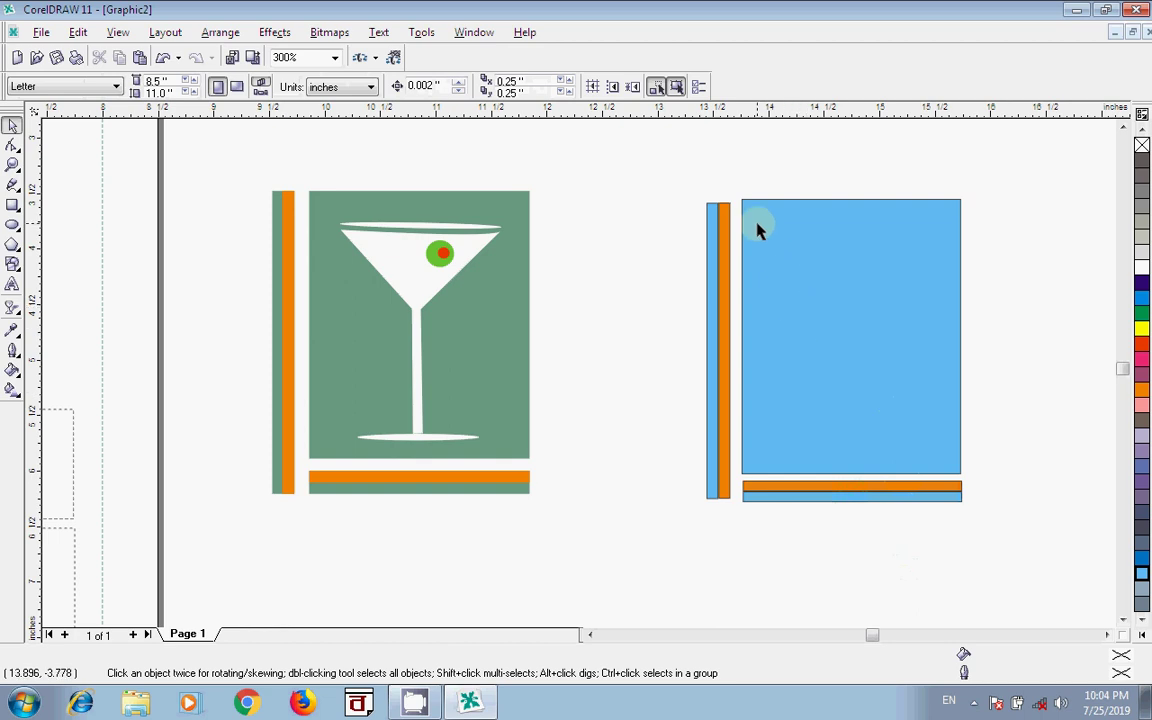
- Draw a stem rectangle about 0.08 by 1.05 inches inside the blue rectangle and a white base ellipse about 0.78 by 0.07 inches at its foot
click(12, 205)
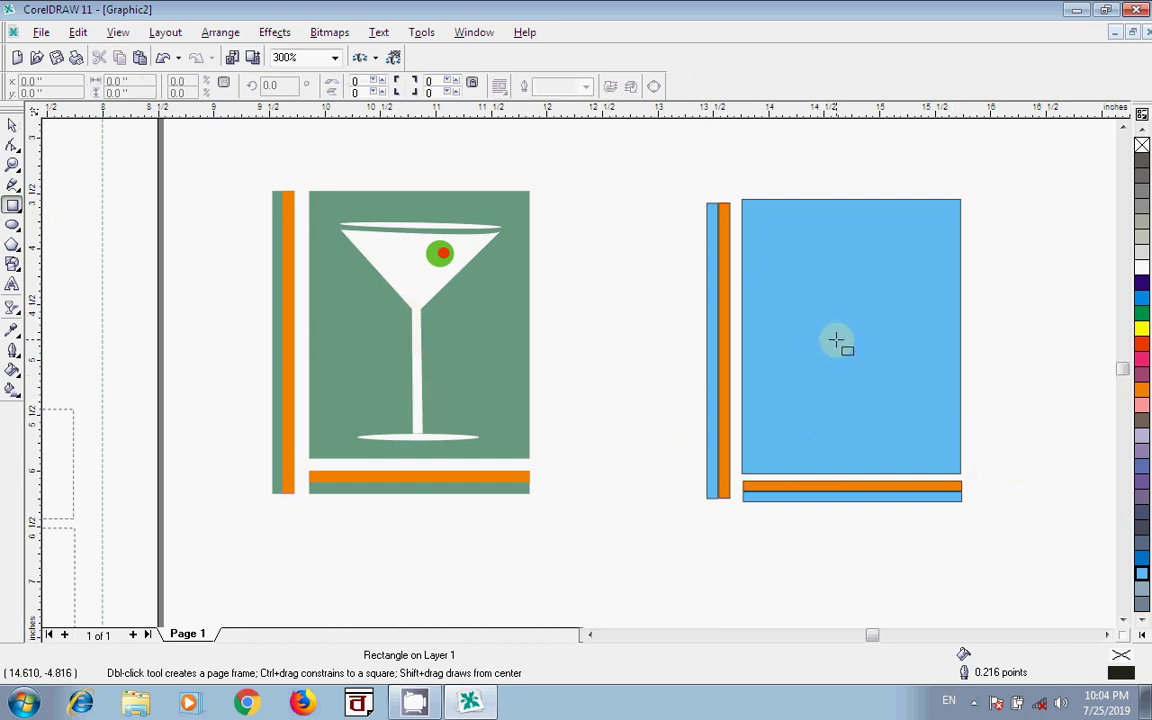
drag(834, 333, 840, 451)
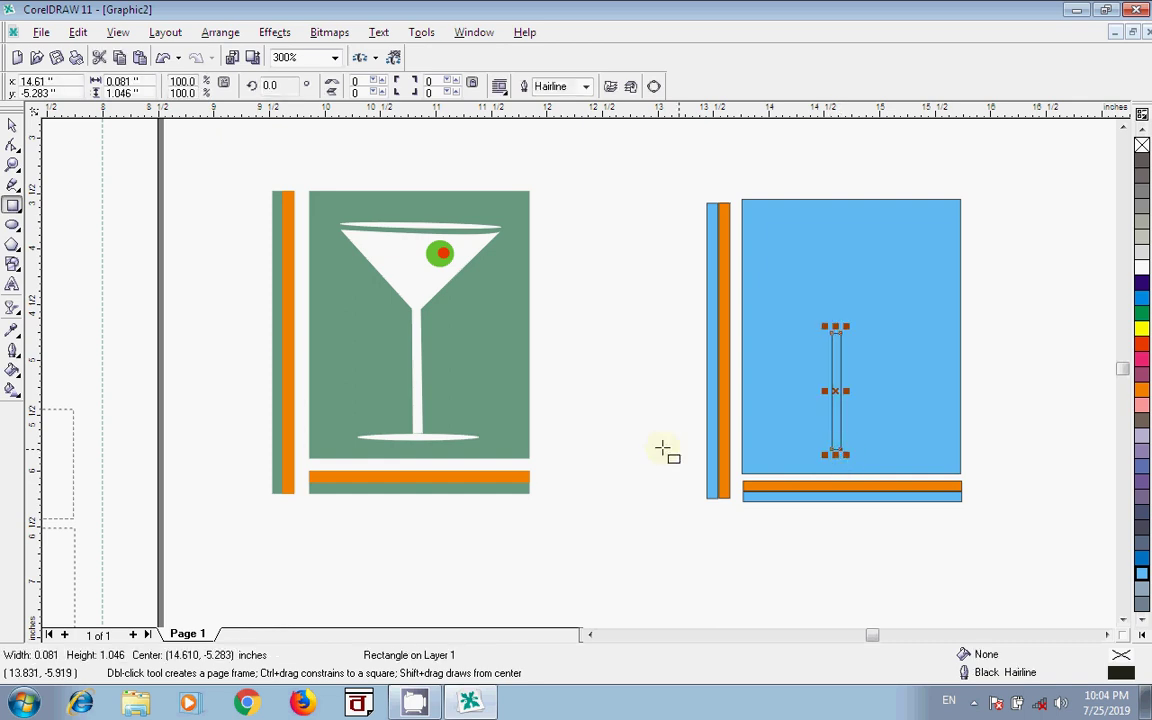
click(13, 226)
drag(790, 451, 875, 456)
click(1142, 268)
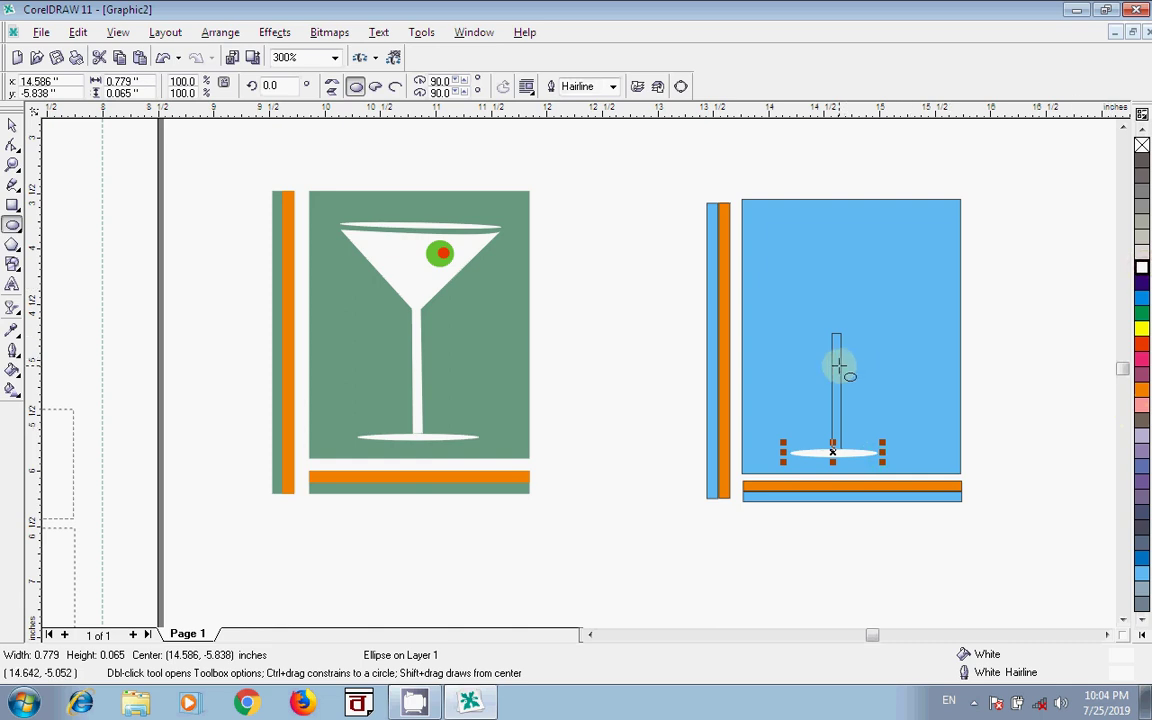
- Give the stem rectangle a white fill and outline and shift it slightly to center it over the base ellipse
click(841, 364)
click(1142, 268)
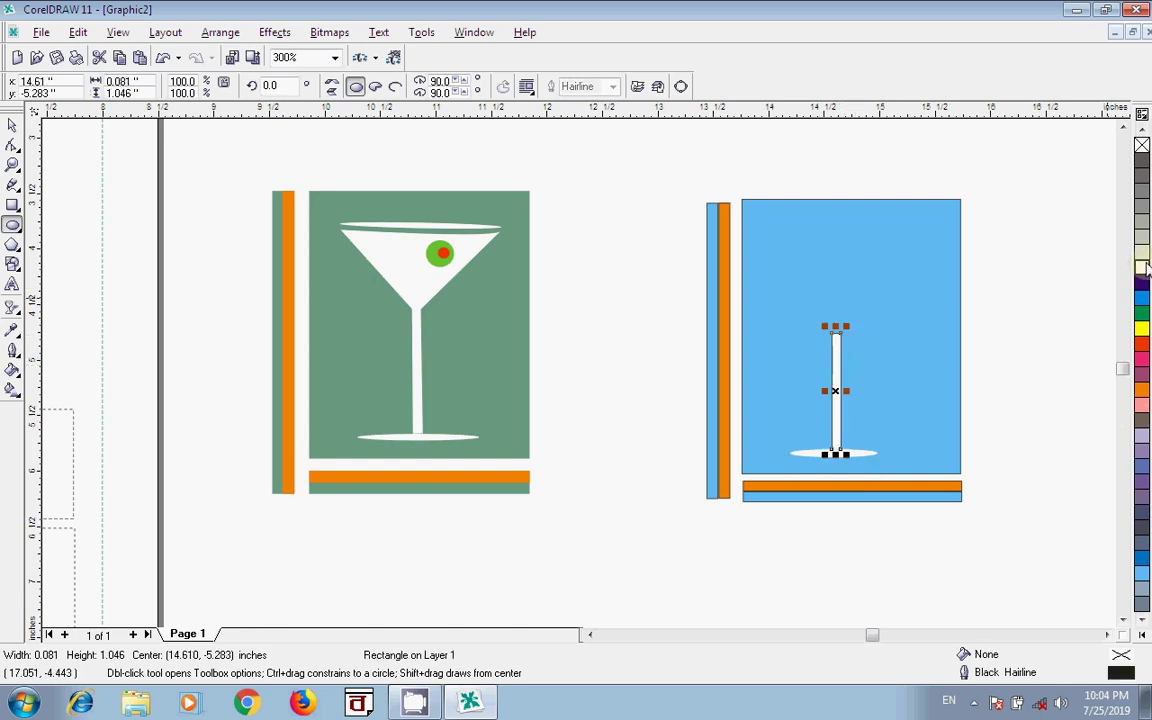
right_click(1142, 268)
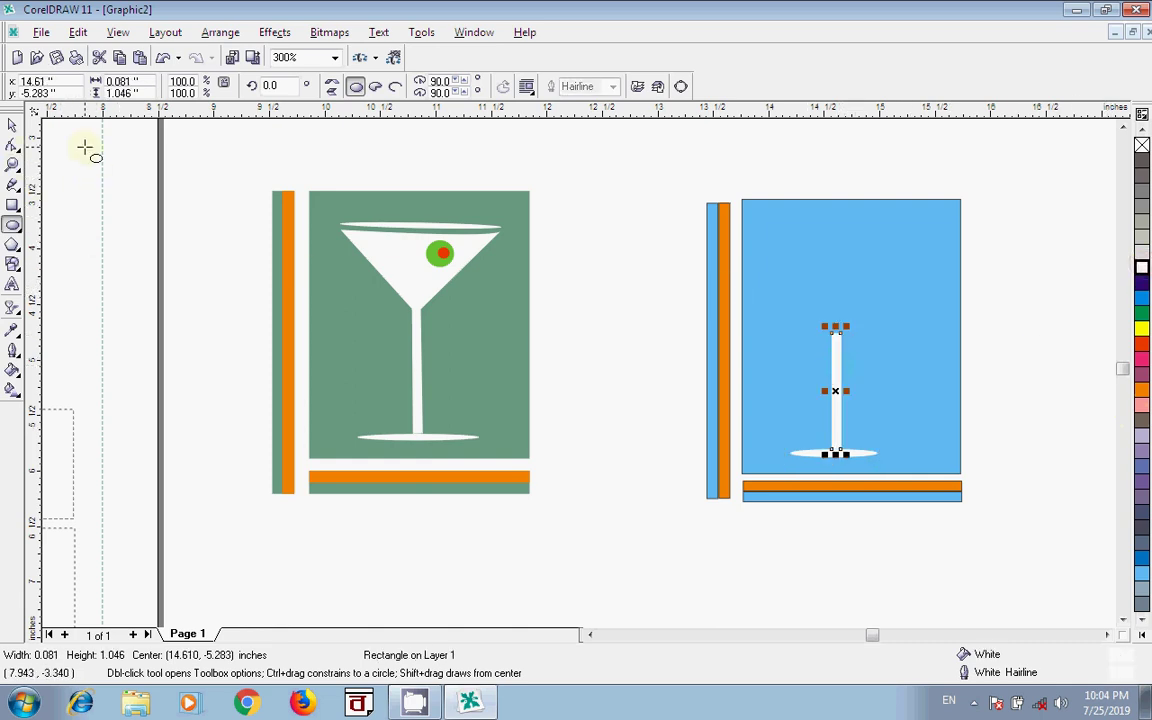
click(12, 126)
click(697, 480)
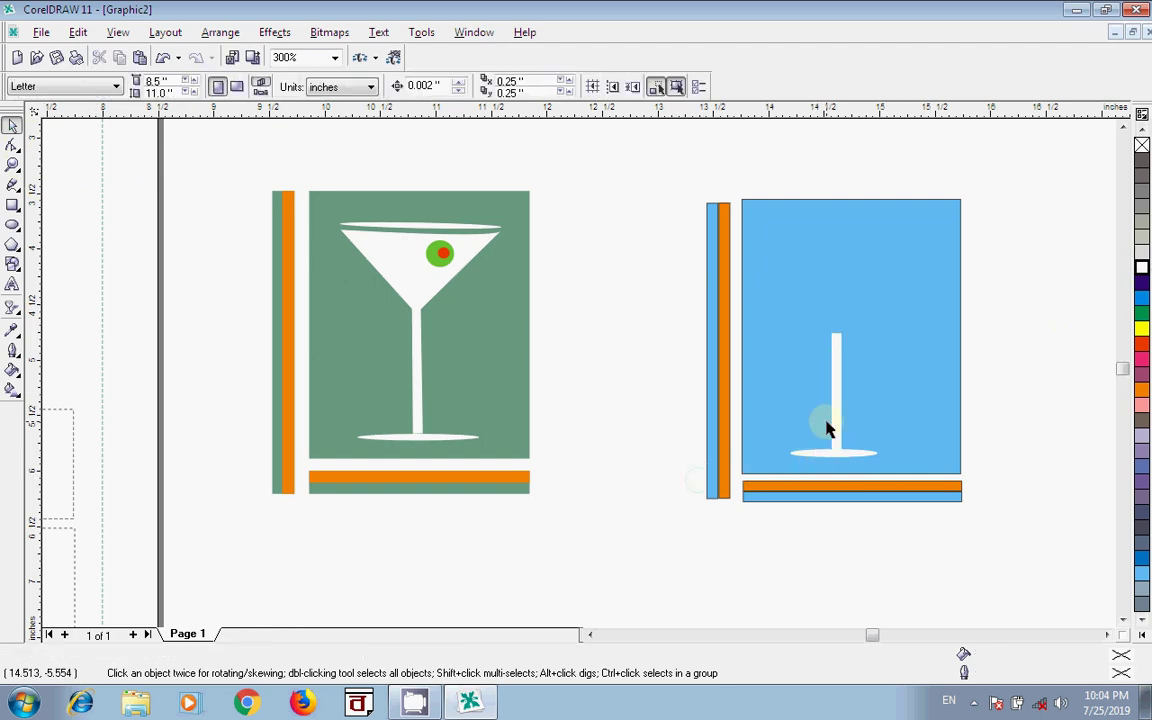
mouse_move(836, 425)
mouse_down()
mouse_move(825, 424)
mouse_move(839, 438)
mouse_up()
click(855, 548)
click(857, 529)
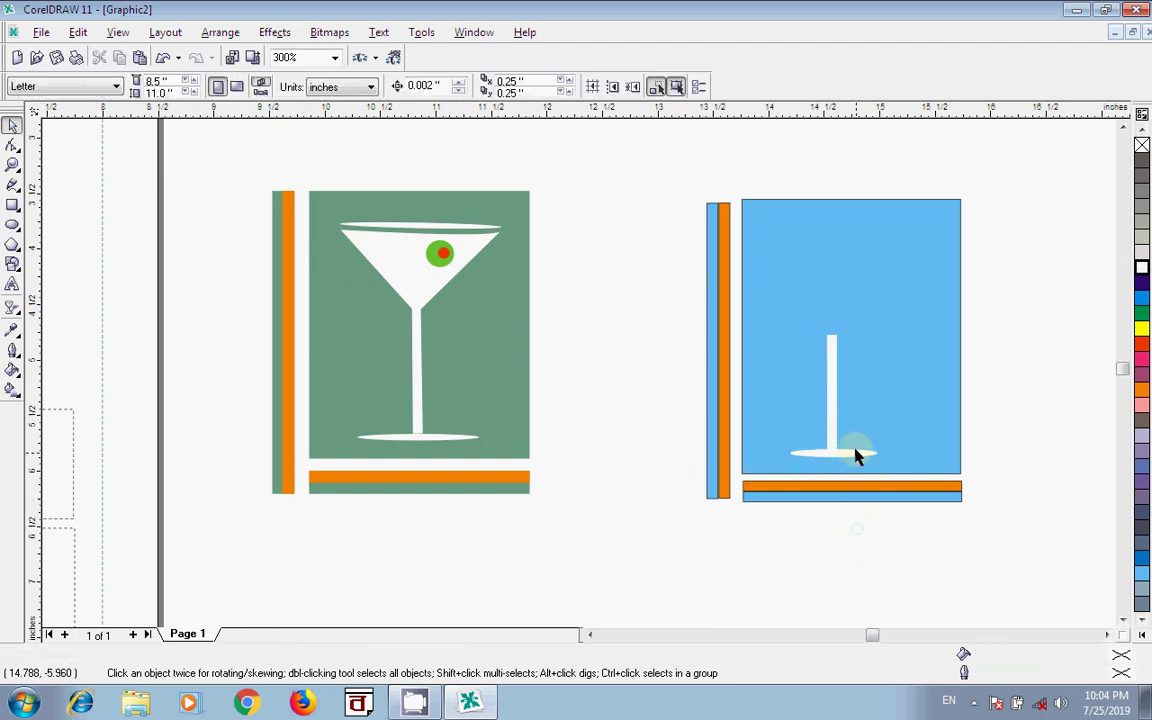
- Shape the bowl above the stem from a rectangle about 1.09 by 0.74 inches, converted to curves with its lower corners pulled in to the stem
click(13, 205)
drag(769, 273, 890, 335)
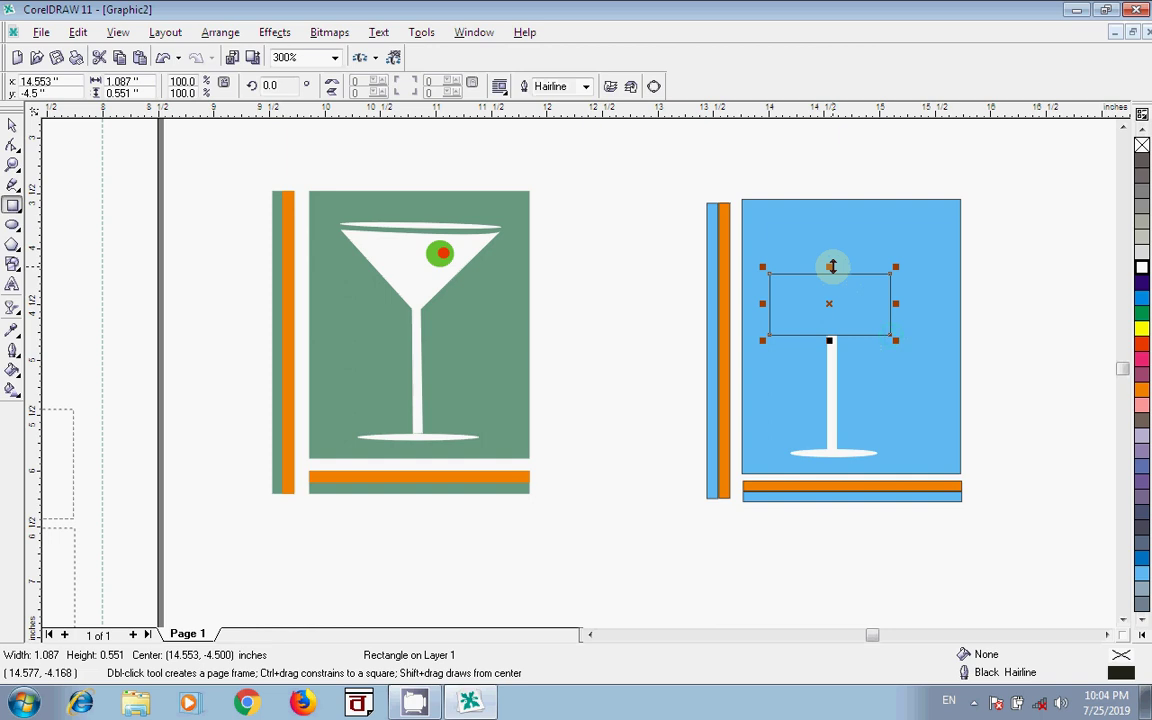
drag(829, 266, 831, 245)
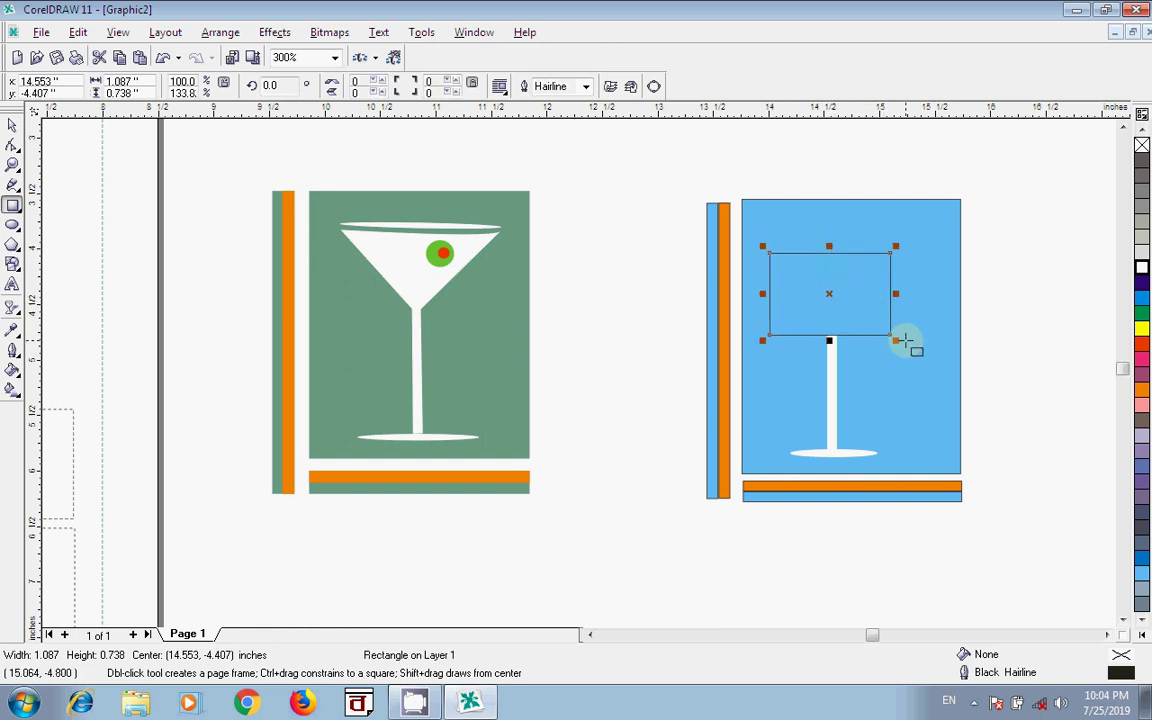
click(655, 86)
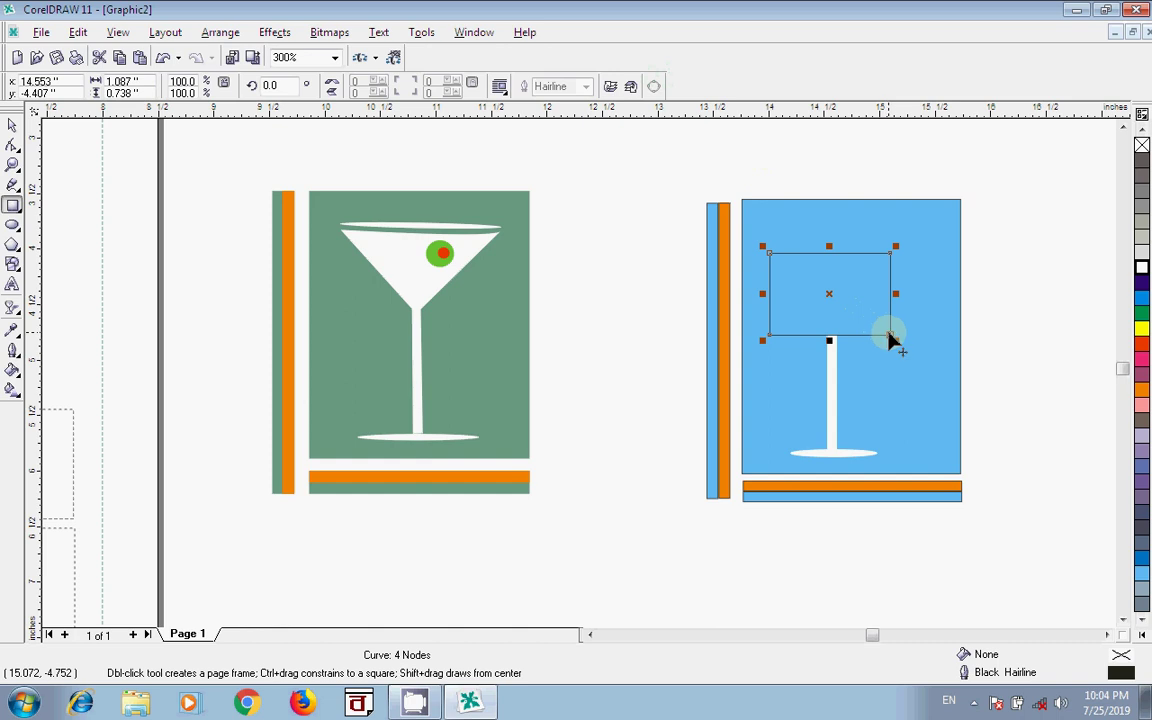
drag(891, 335, 828, 340)
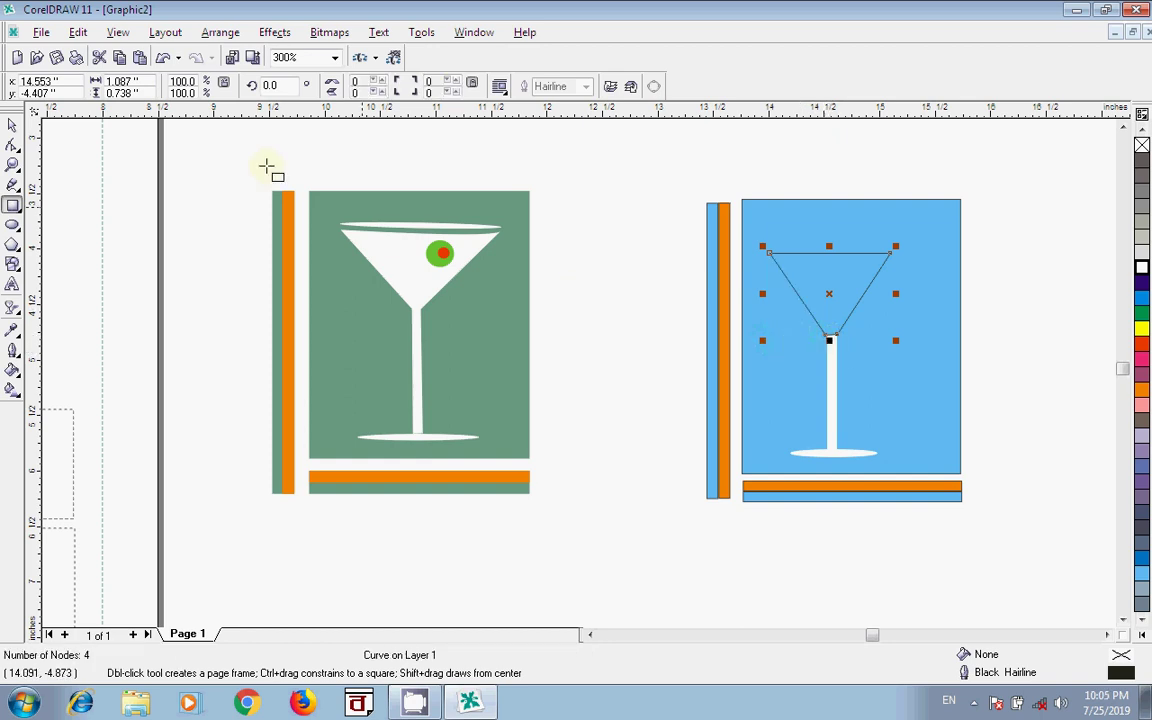
- Give the tapered bowl shape a white fill and a white outline
click(12, 125)
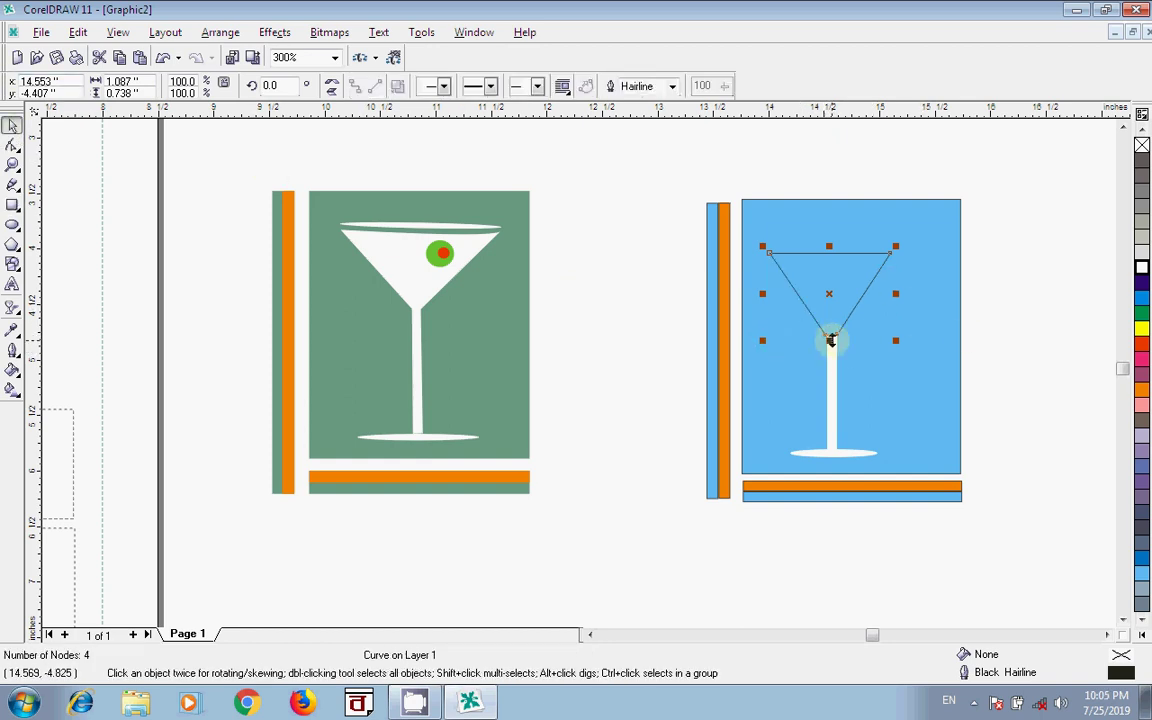
click(1141, 268)
right_click(1141, 268)
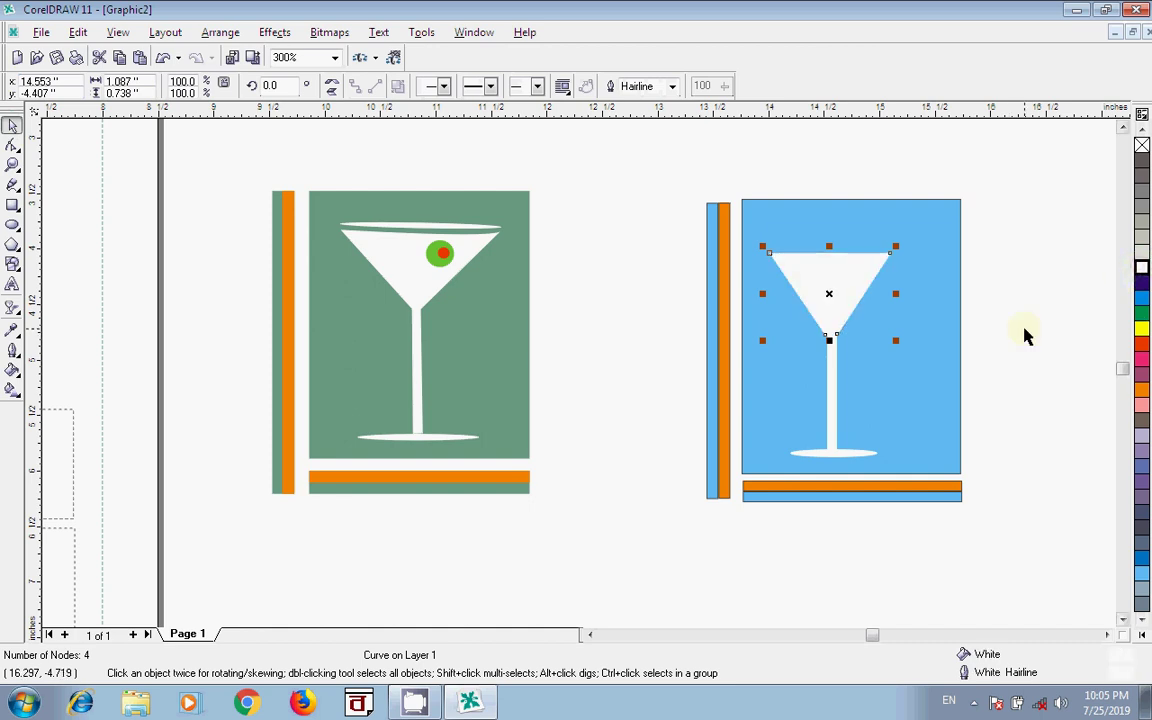
click(1023, 332)
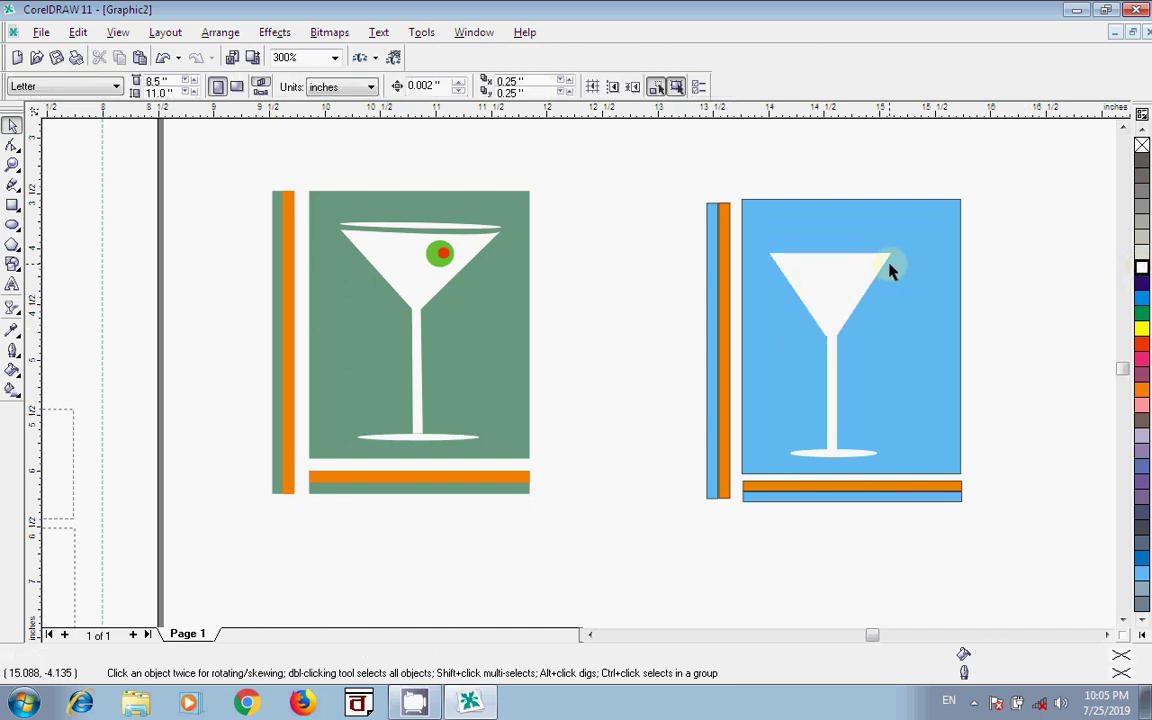
- Place a copy of the base ellipse just above the bowl as its rim, widened to about 1.05 inches
click(1029, 308)
drag(840, 458, 896, 245)
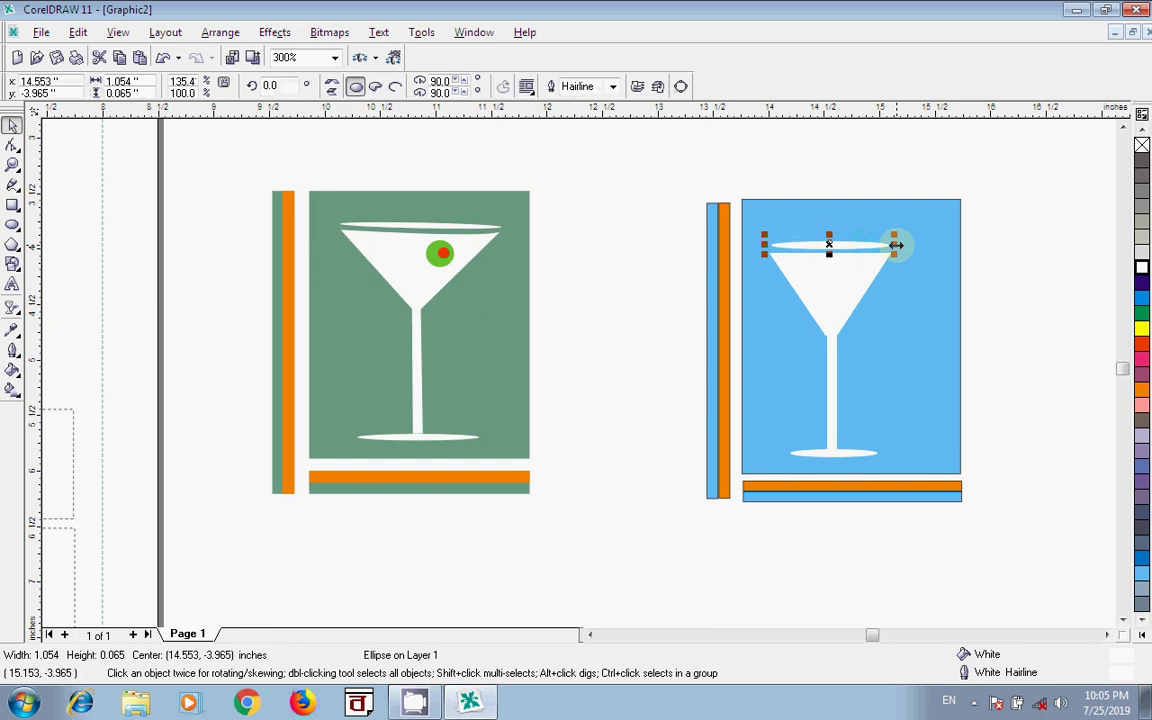
click(1016, 308)
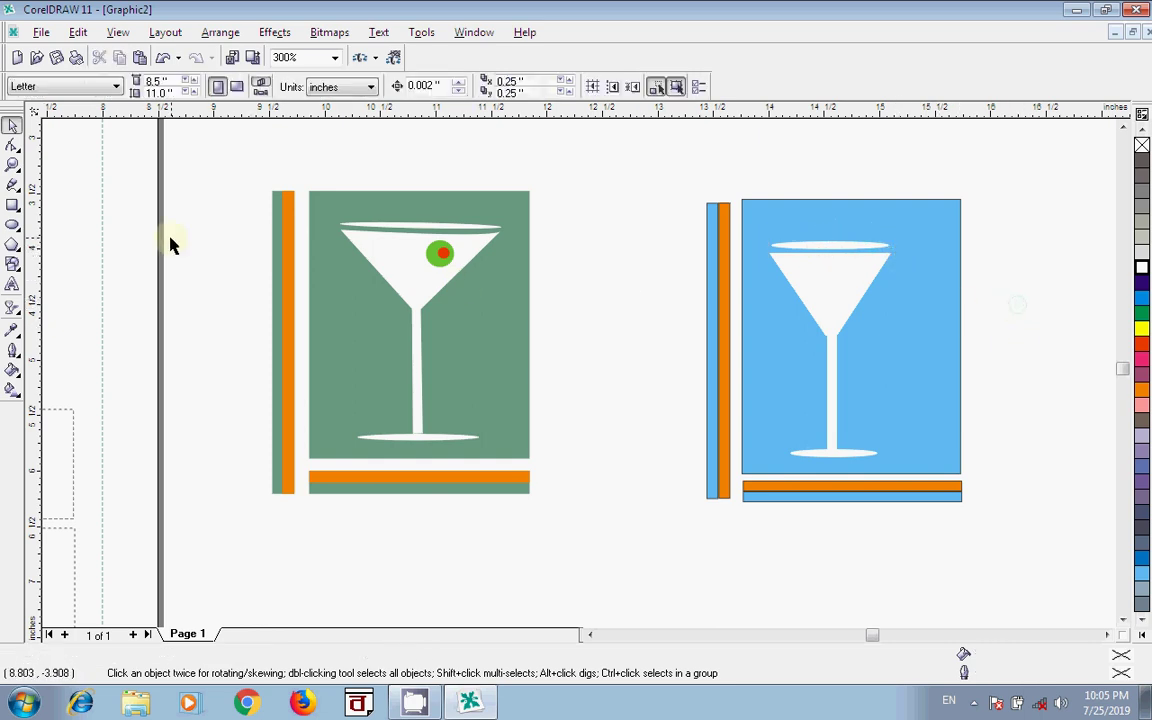
- Draw a green ellipse about 0.17 by 0.15 inches and a red circle about 0.07 inches wide in the empty area right of the blue rectangle
click(12, 224)
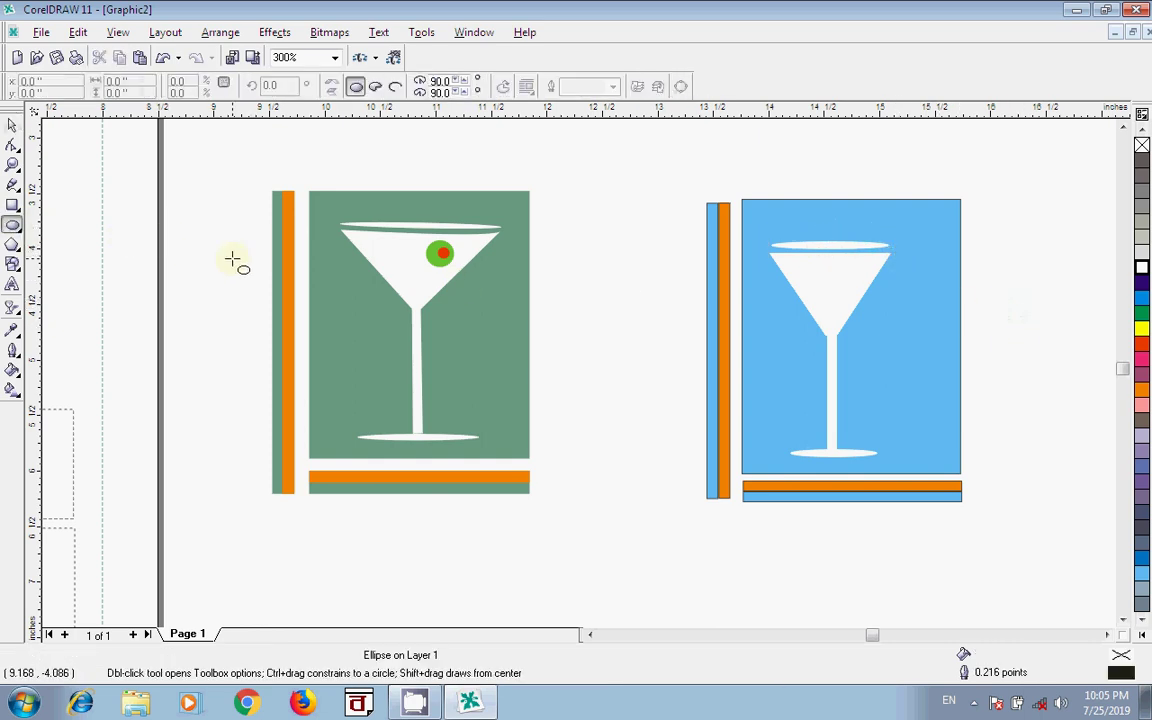
drag(994, 301, 1018, 349)
click(13, 127)
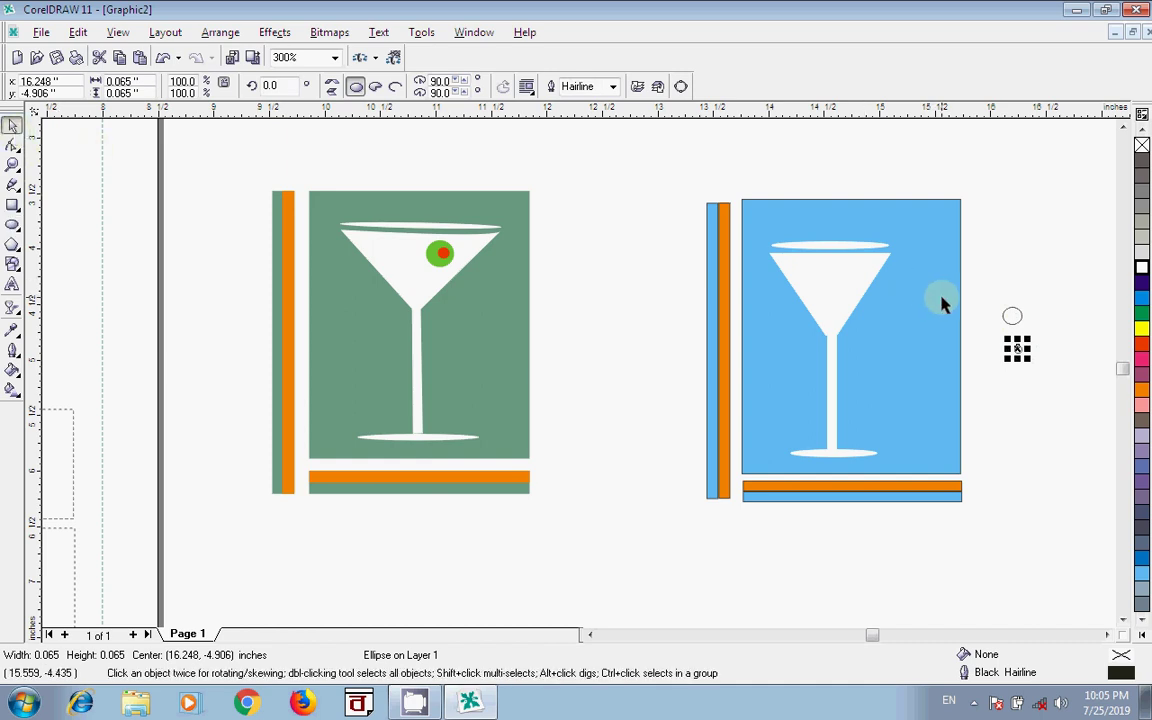
click(1146, 347)
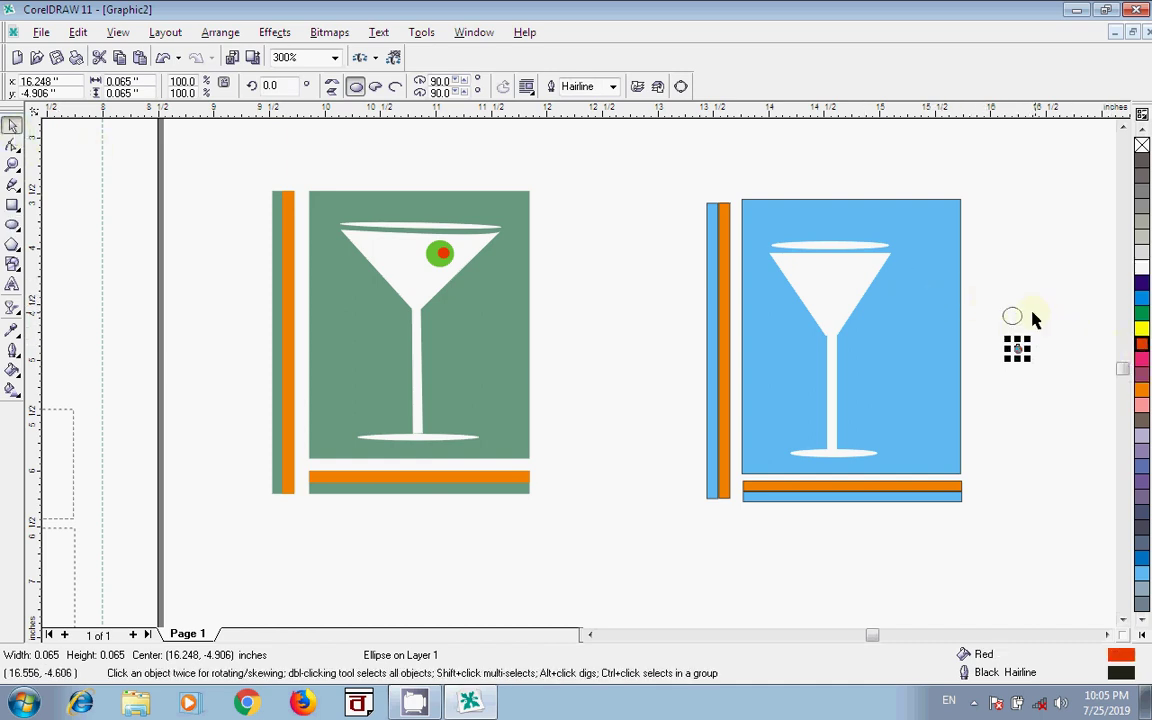
click(1013, 310)
click(1141, 313)
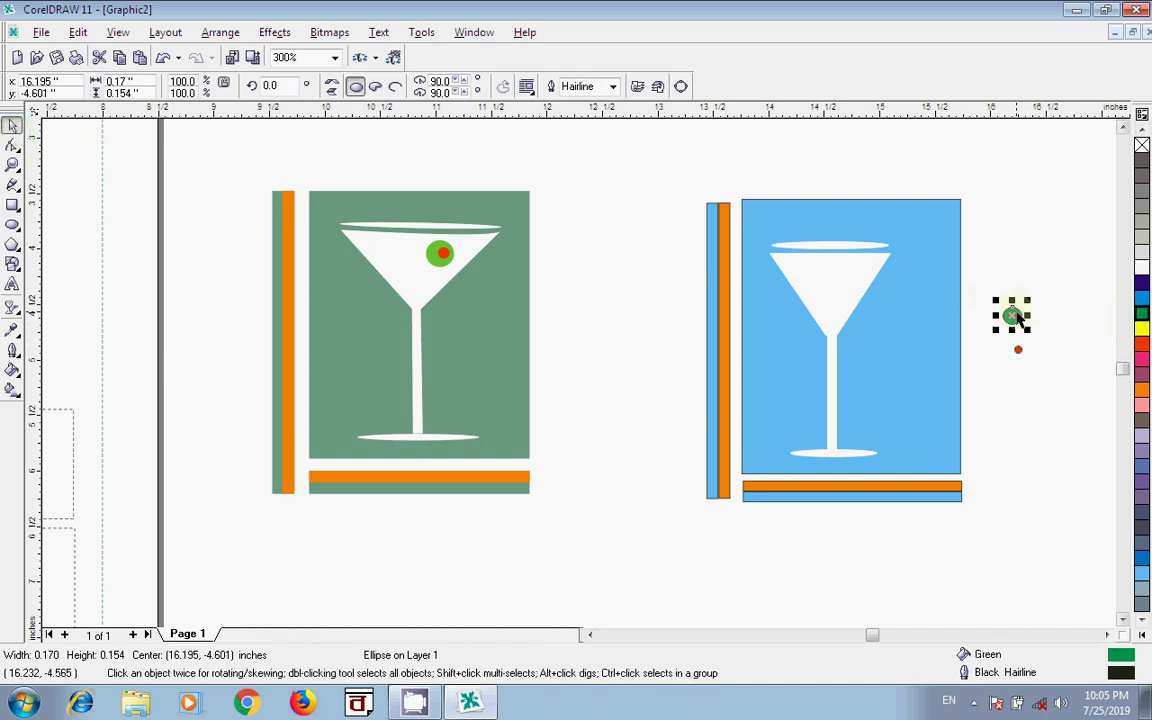
- Move the green ellipse into the bowl, centered at about 14.74, -4.19 inches, and place the red circle on top of it
drag(1012, 316, 853, 266)
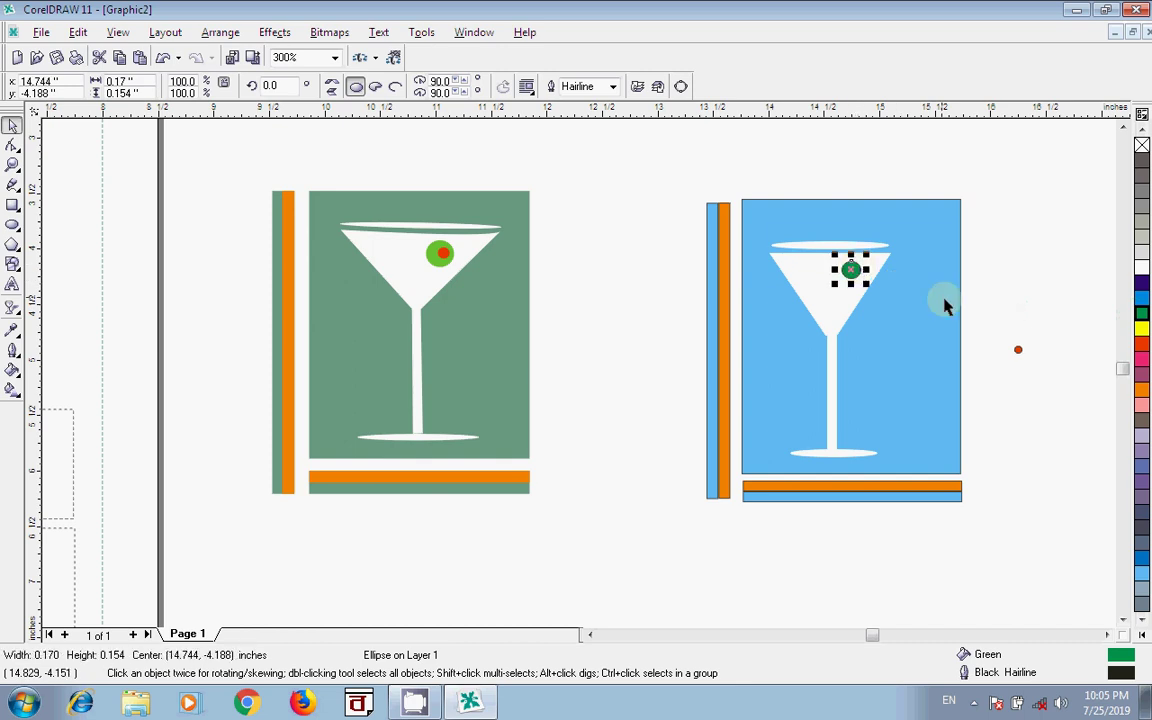
drag(1017, 350, 851, 268)
click(1031, 285)
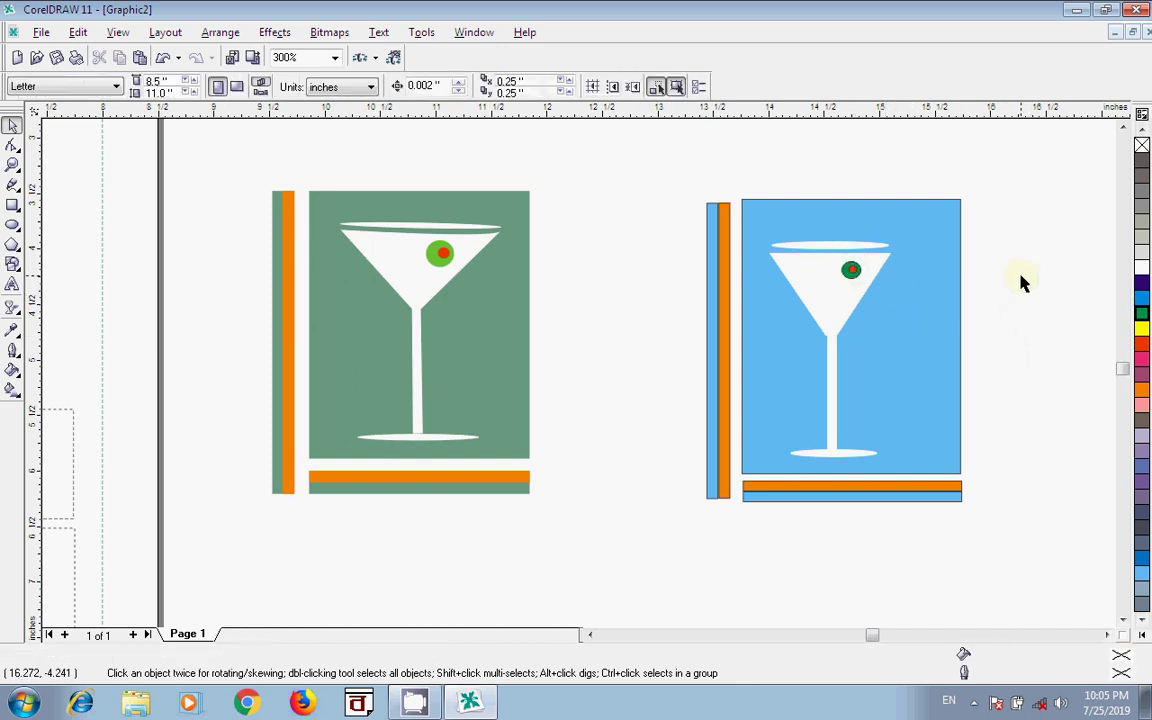